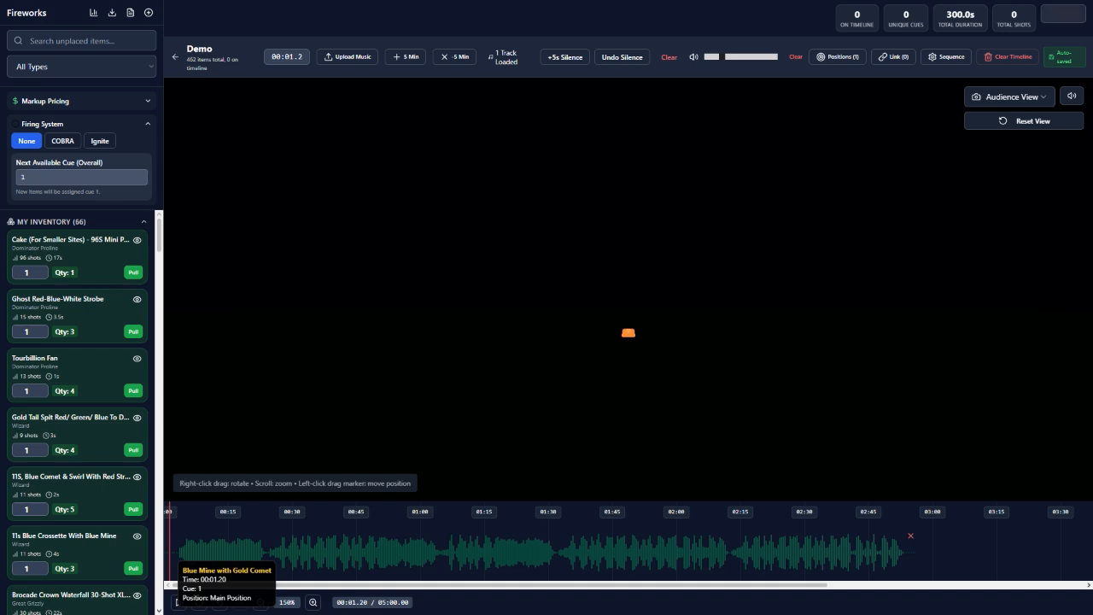
Read through the Visual Planner how-to guide and close it.
left_click(1064, 14)
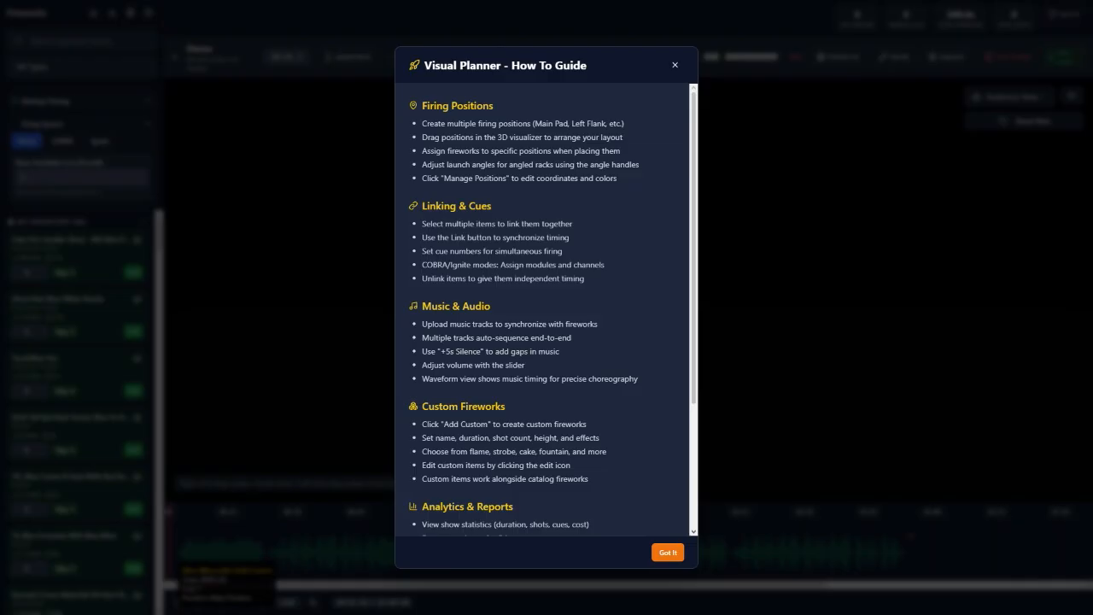
scroll(546, 309, "down", 3)
scroll(546, 309, "up", 3)
left_click(666, 553)
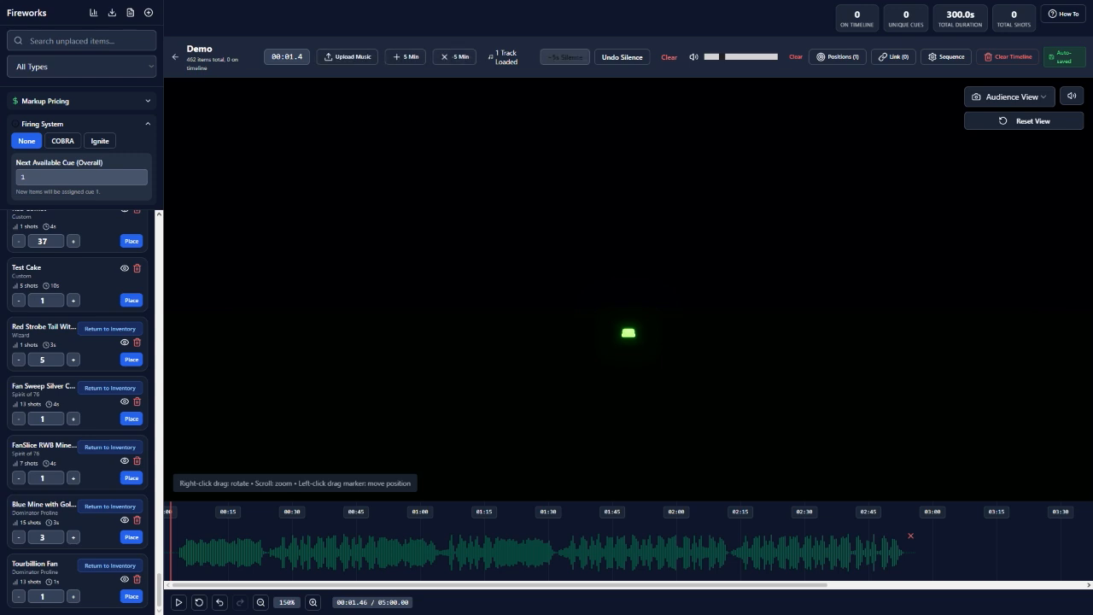
Try adding two 5-second silences before the music track and undo both.
left_click(565, 57)
left_click(565, 58)
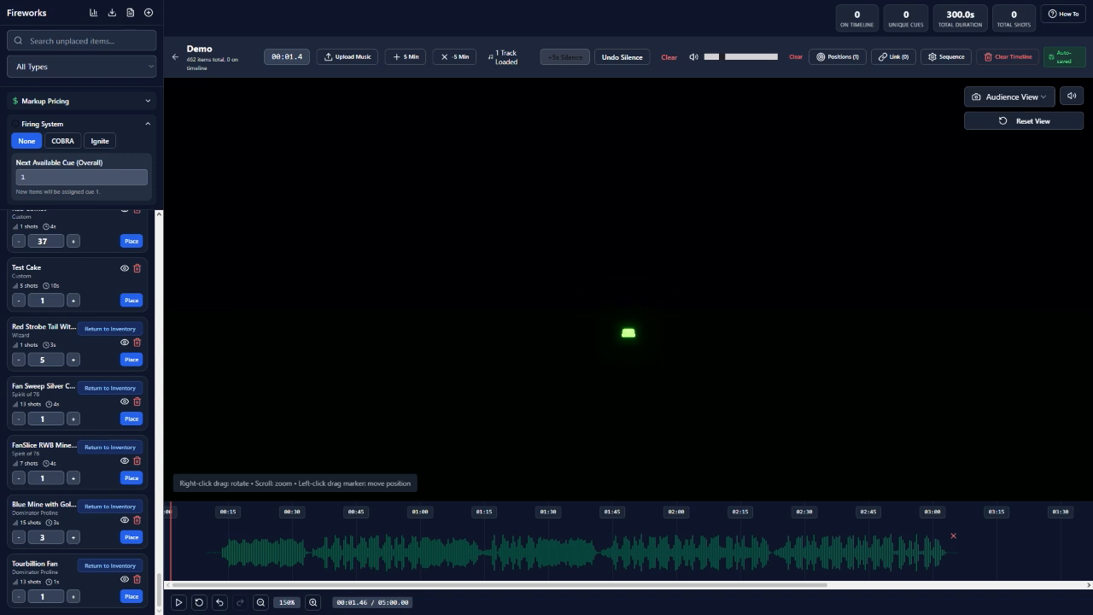
left_click(622, 57)
left_click(622, 58)
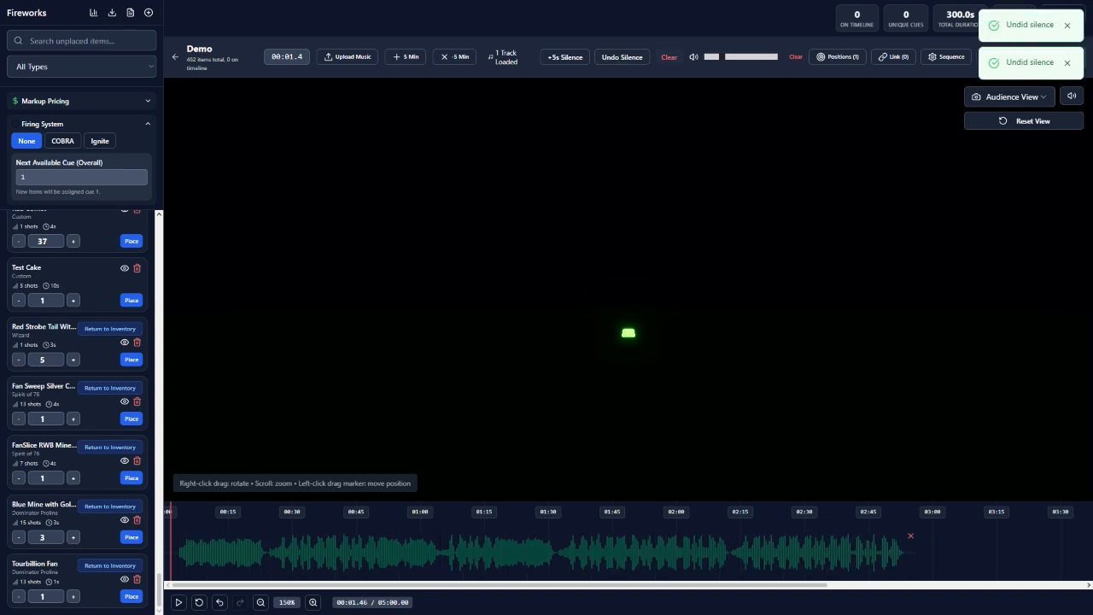
left_click(669, 57)
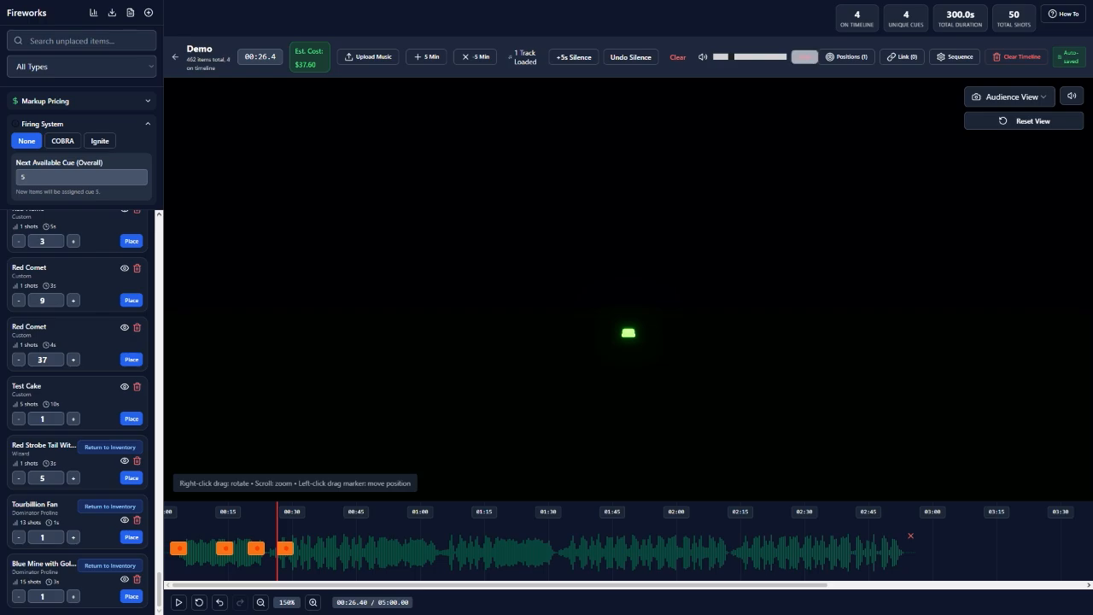
Clear the timeline, returning all placed fireworks to the unplaced list.
left_click(844, 57)
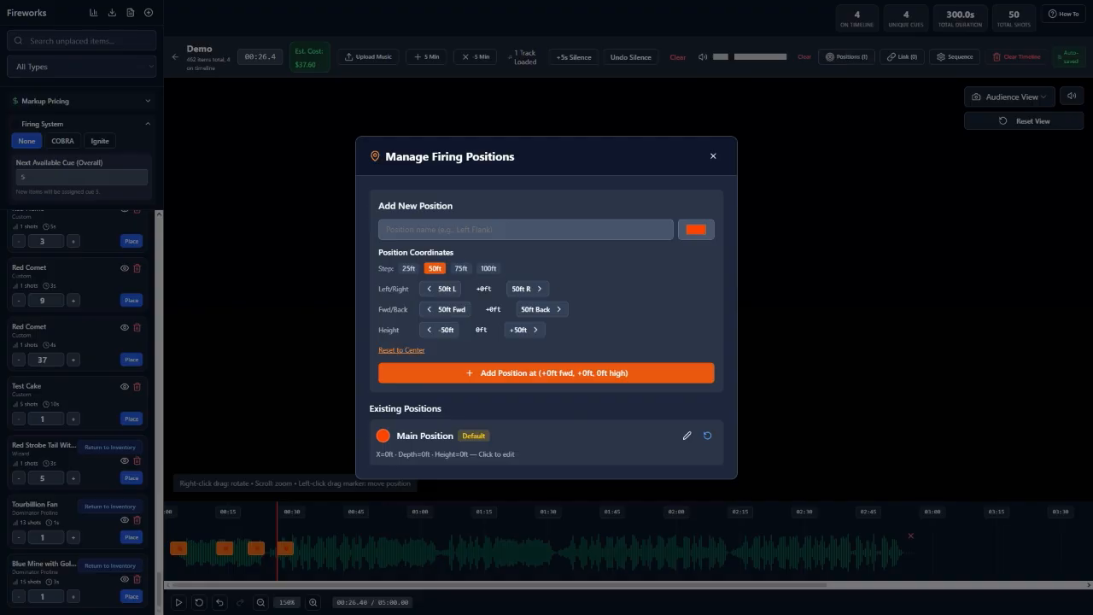
left_click(712, 156)
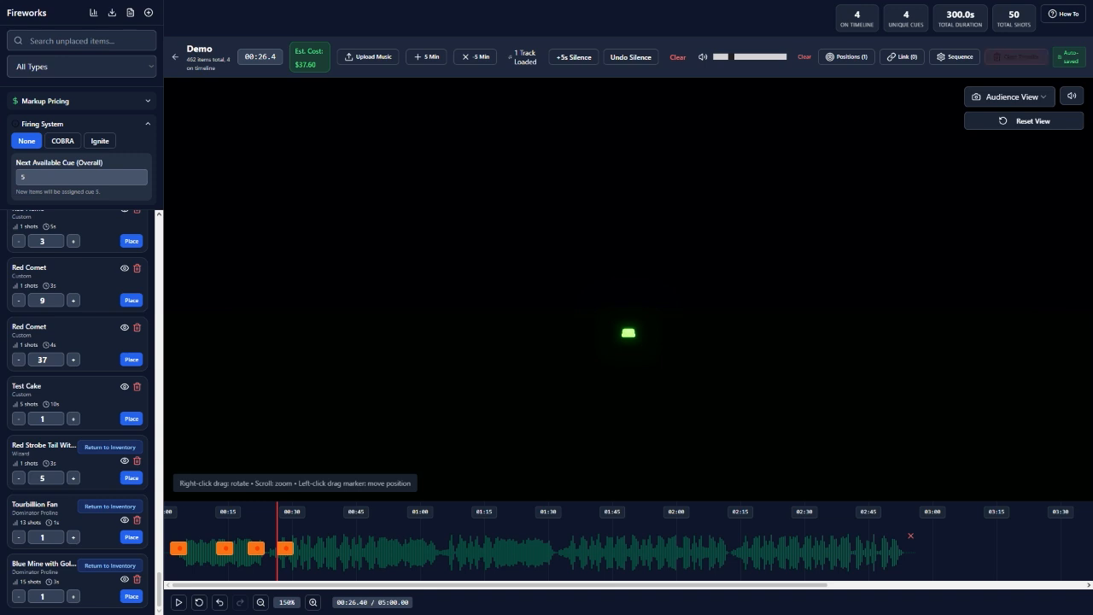
left_click(1016, 57)
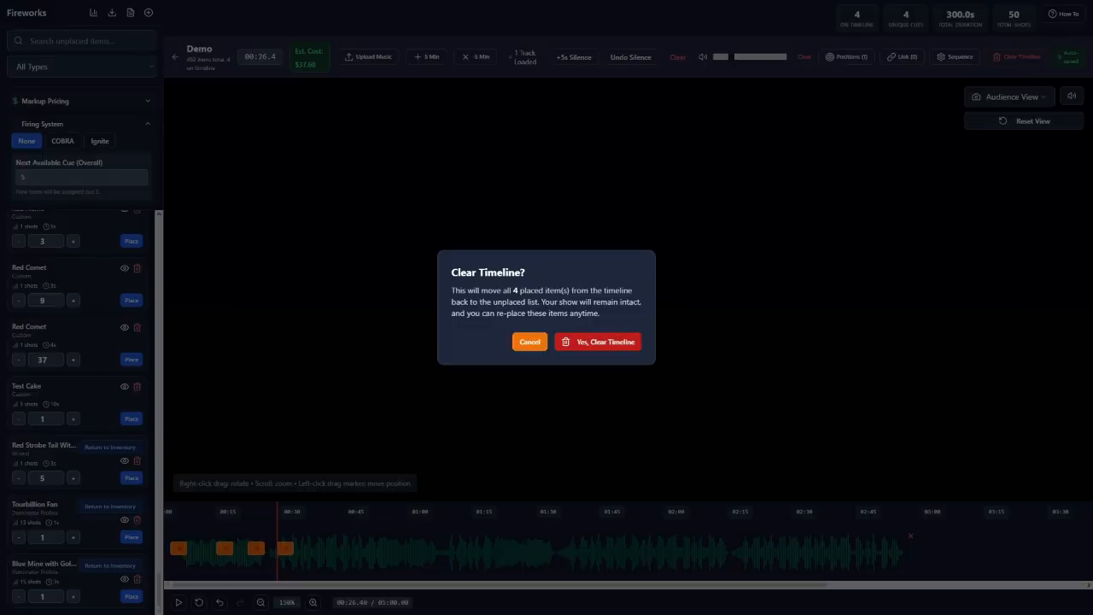
left_click(597, 341)
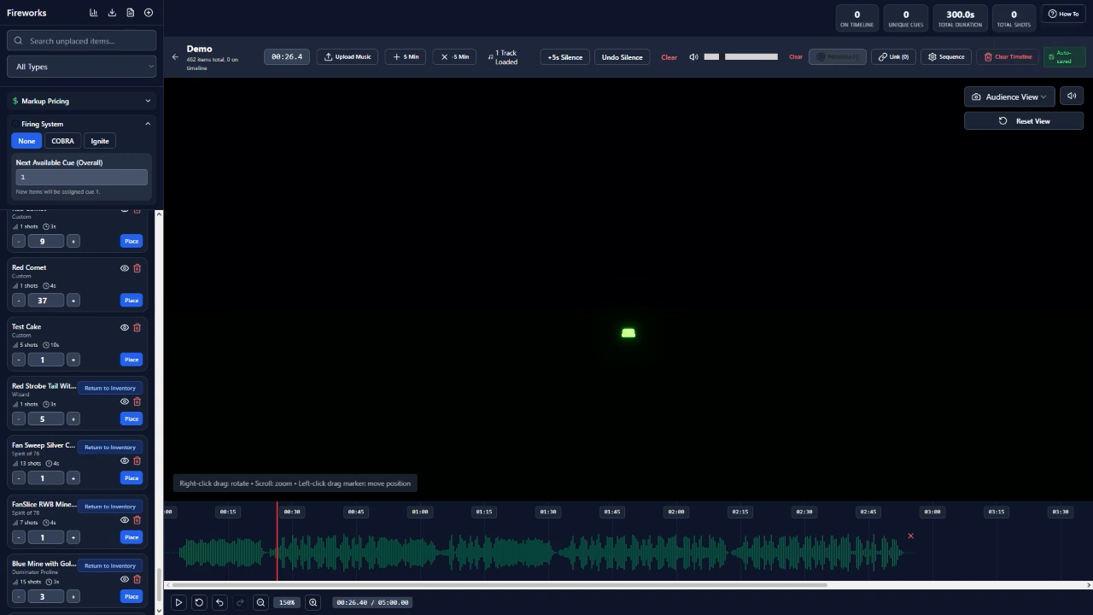
Add a firing position named "Left FLank" 50 ft left of center.
left_click(837, 57)
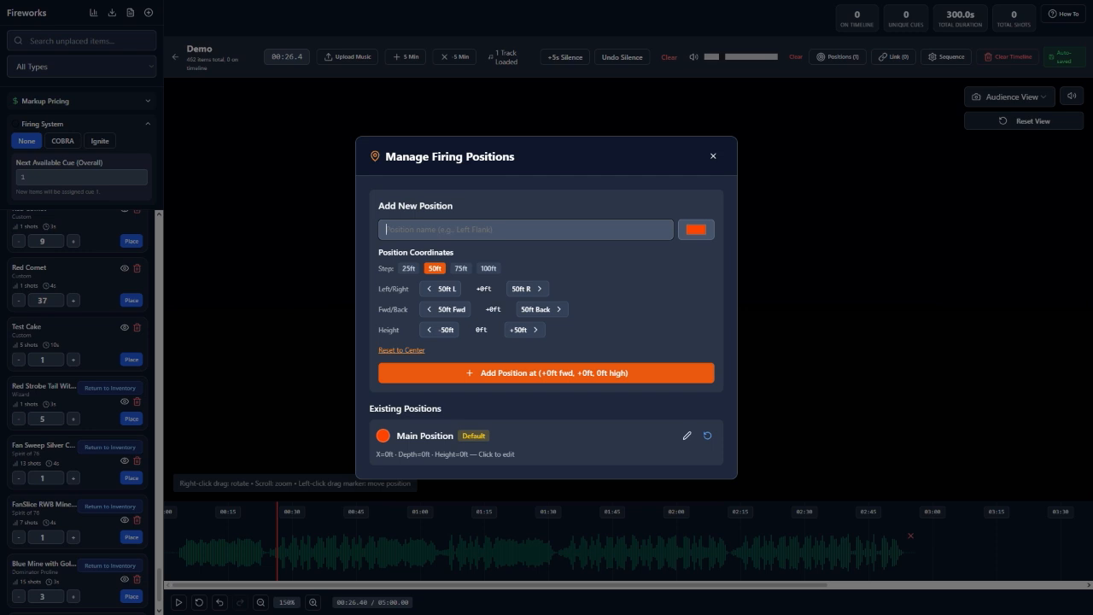
type("Left FLank")
left_click(442, 289)
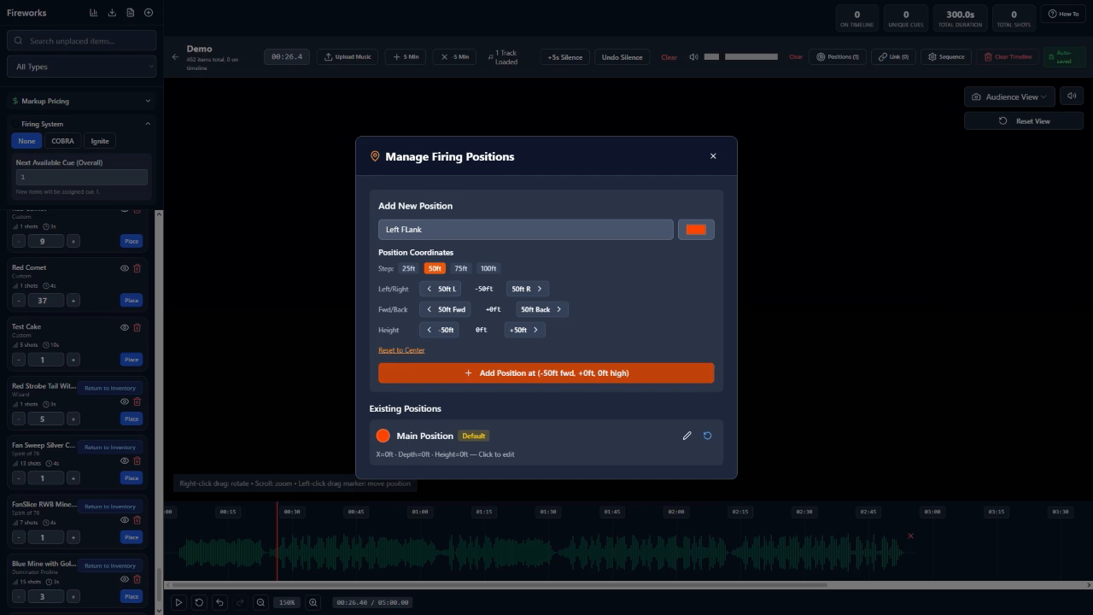
left_click(546, 374)
Add a firing position named "Right Flank" 50 ft right of center.
left_click(525, 204)
type("Right")
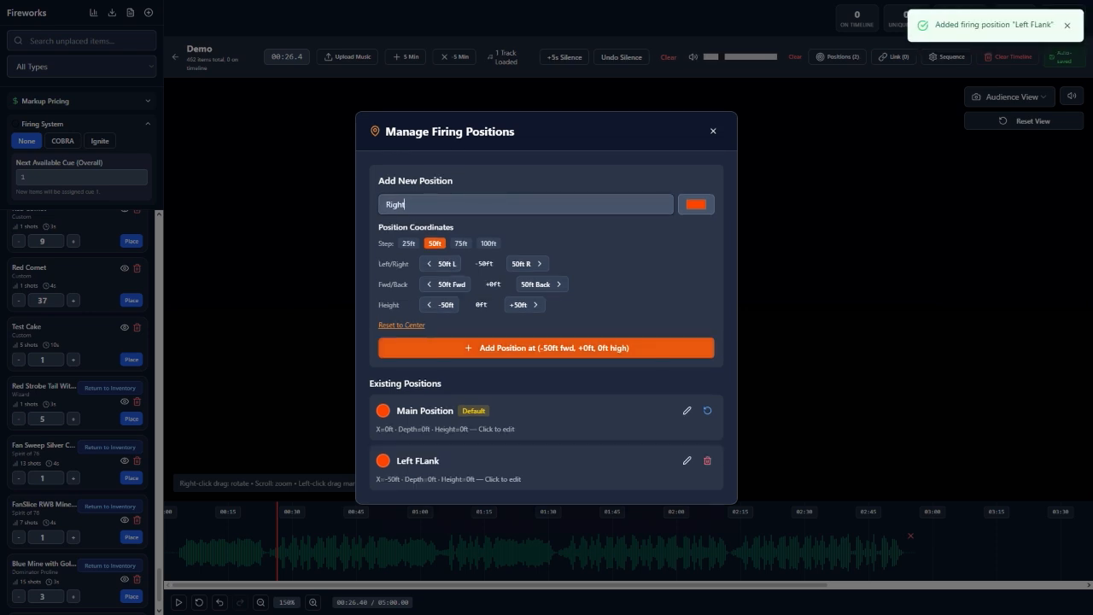
type(" Flank")
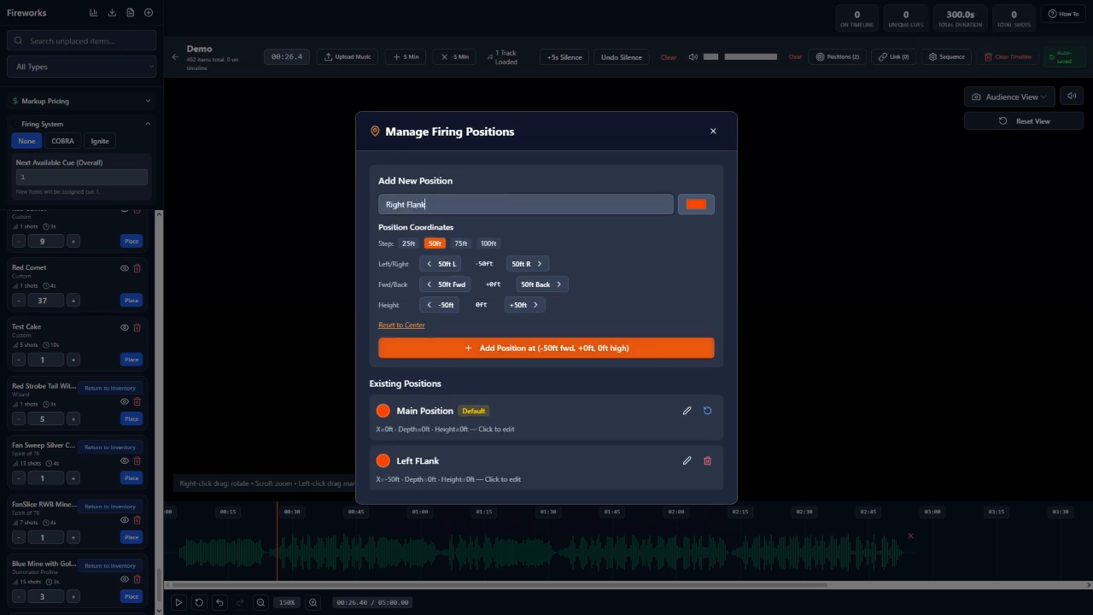
left_click(527, 264)
left_click(527, 264)
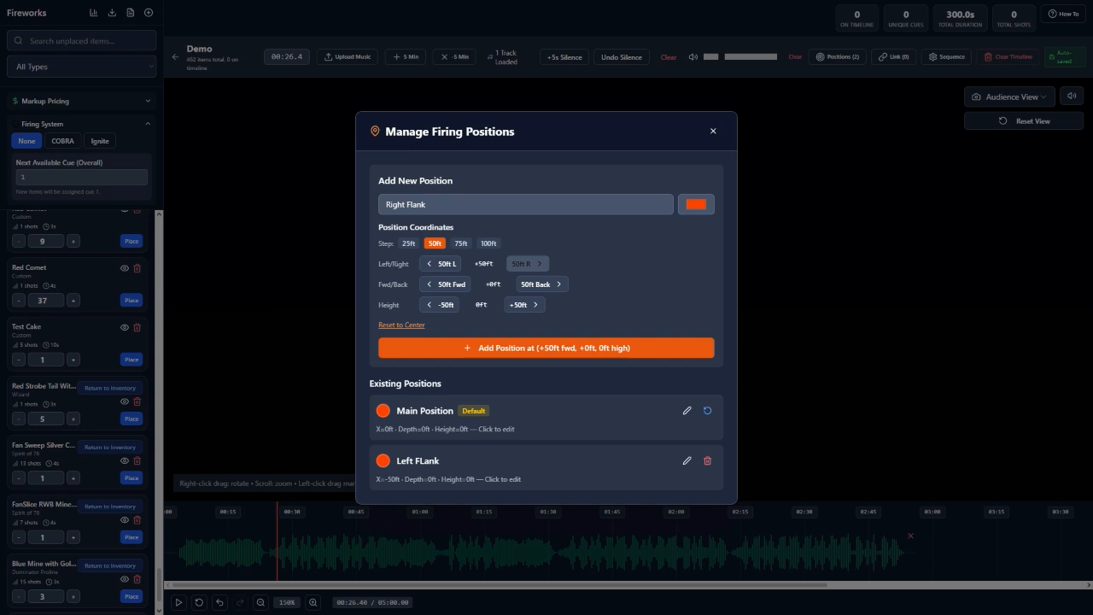
left_click(546, 348)
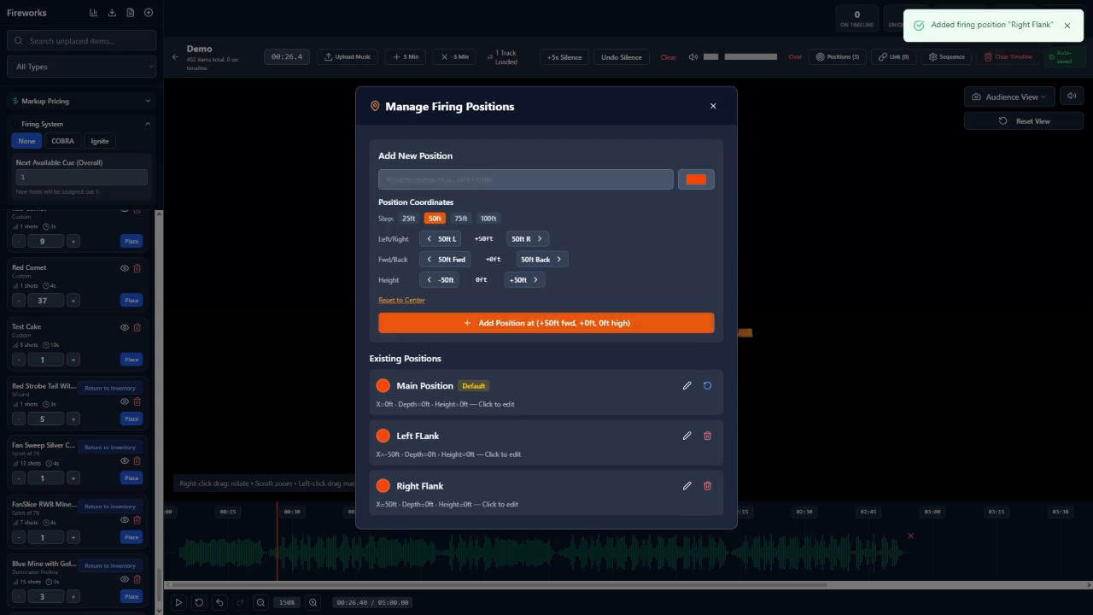
Name another new firing position "Green Mod" and give it a green color.
left_click(525, 180)
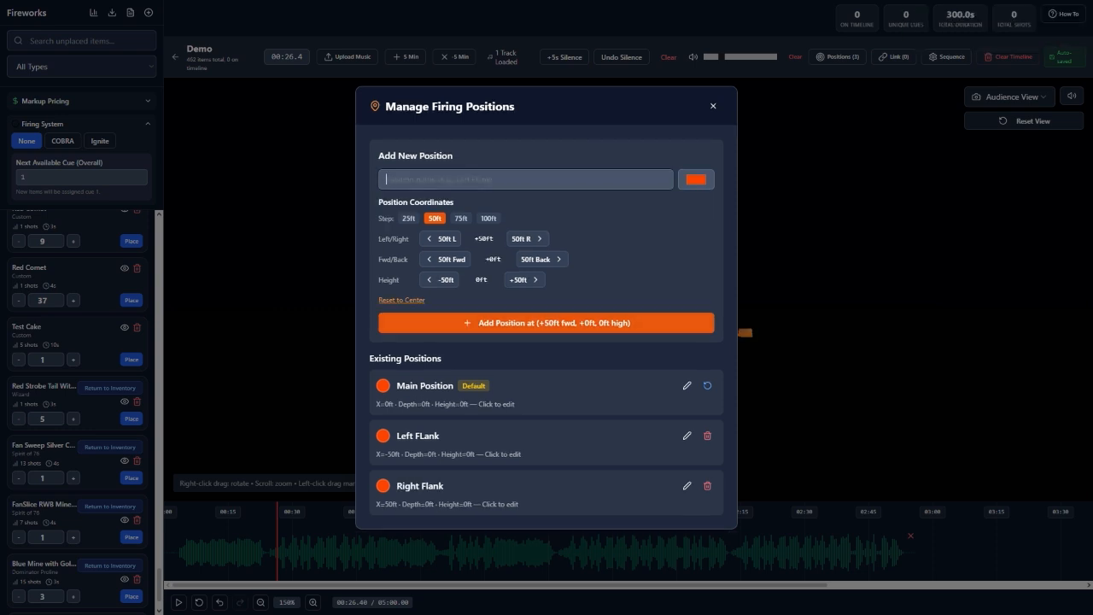
type("Green Mod")
left_click(695, 178)
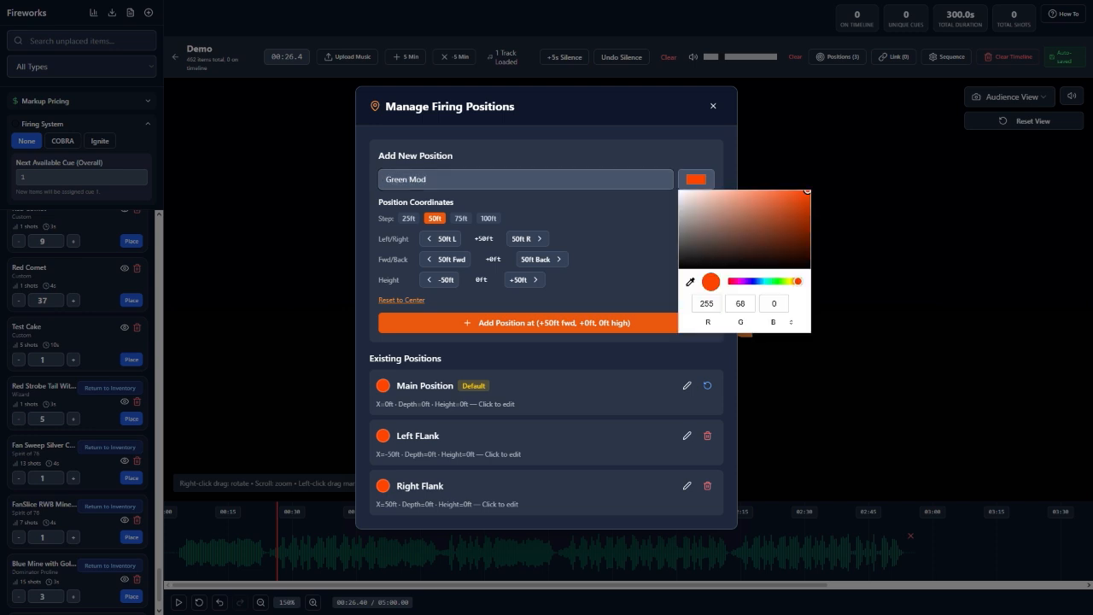
left_click(780, 281)
left_click(799, 208)
left_click(629, 257)
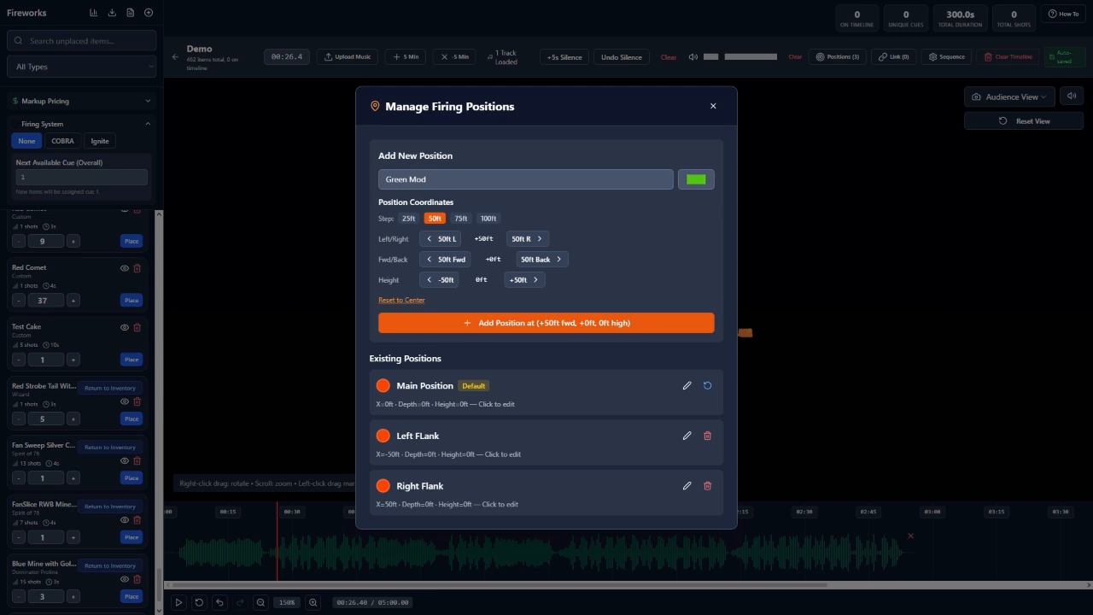
Set Green Mod's left/right offset to 0 ft and height to 100 ft, add the position, and close the position manager.
left_click(441, 238)
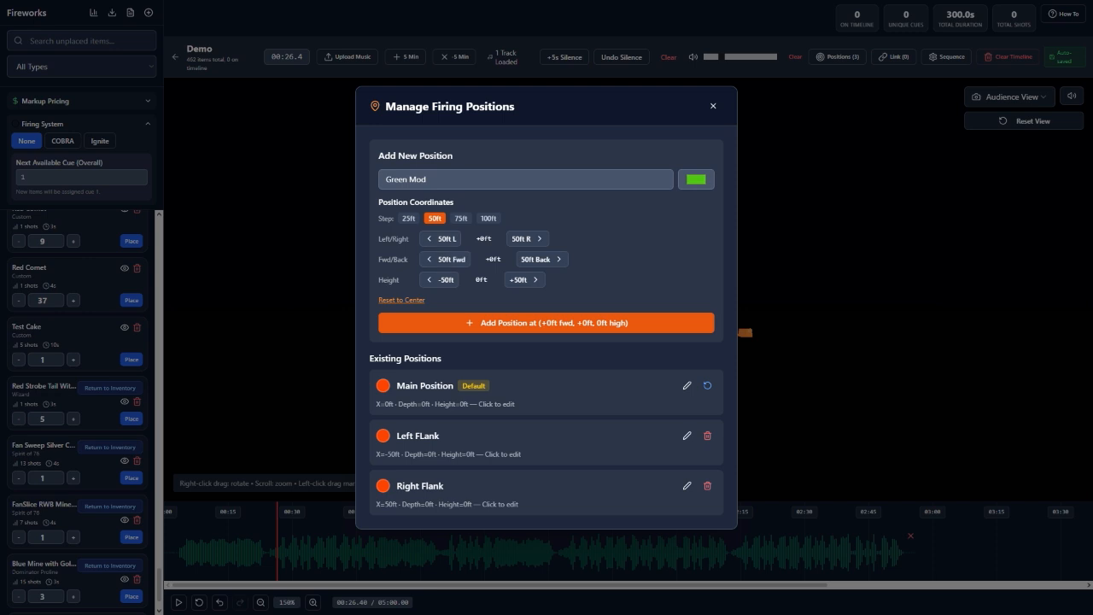
left_click(524, 279)
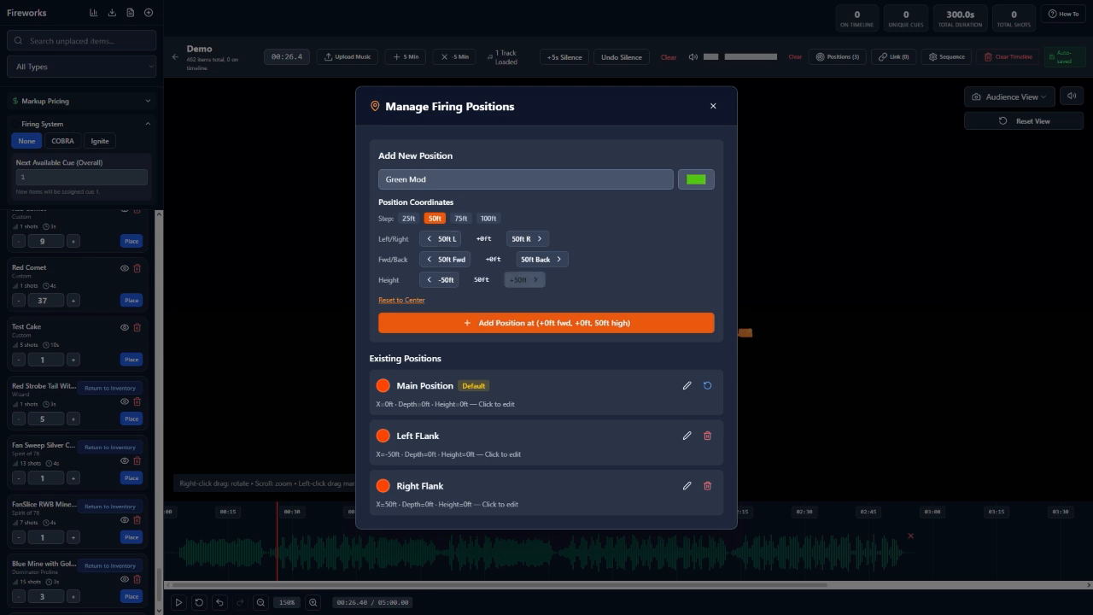
left_click(524, 279)
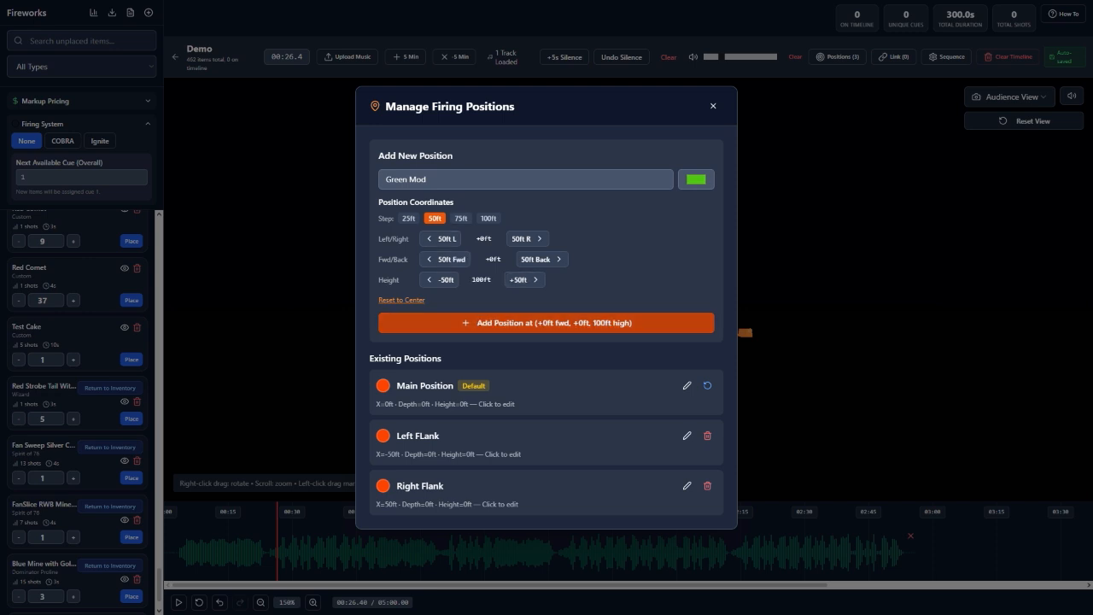
left_click(546, 323)
left_click(712, 84)
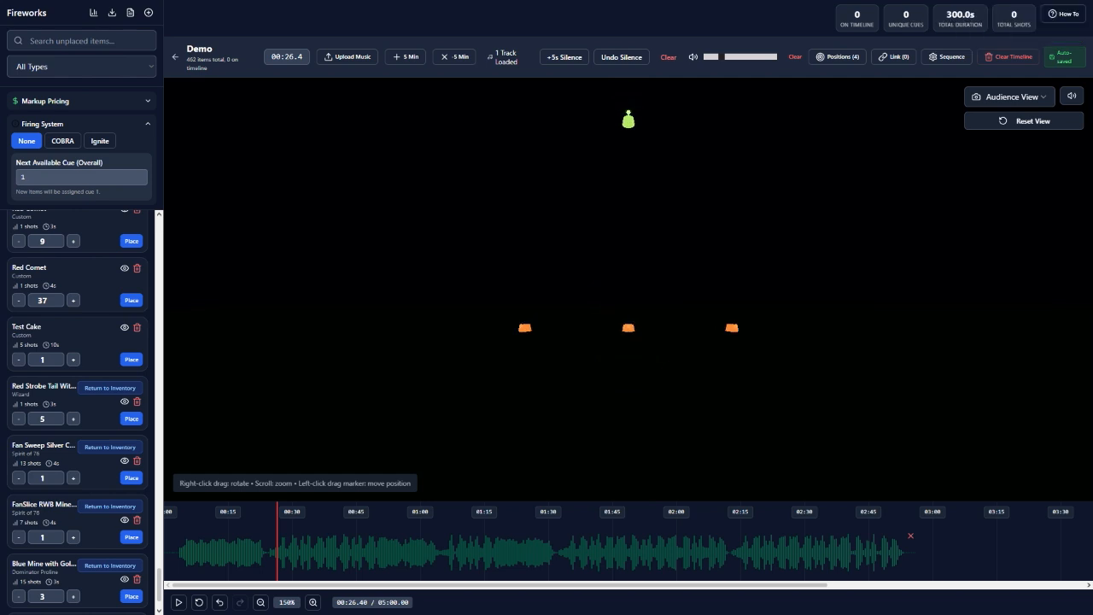
Inspect the firing positions in the 3D visualizer from different angles and distances, finishing with the default view.
mouse_move(597, 256)
left_mouse_down()
mouse_move(616, 295)
mouse_move(653, 299)
mouse_move(675, 258)
mouse_move(743, 256)
mouse_move(645, 257)
mouse_move(581, 349)
mouse_move(551, 273)
mouse_move(497, 292)
left_mouse_up()
scroll(580, 348, "down", 4)
scroll(529, 283, "up", 6)
left_click(1024, 120)
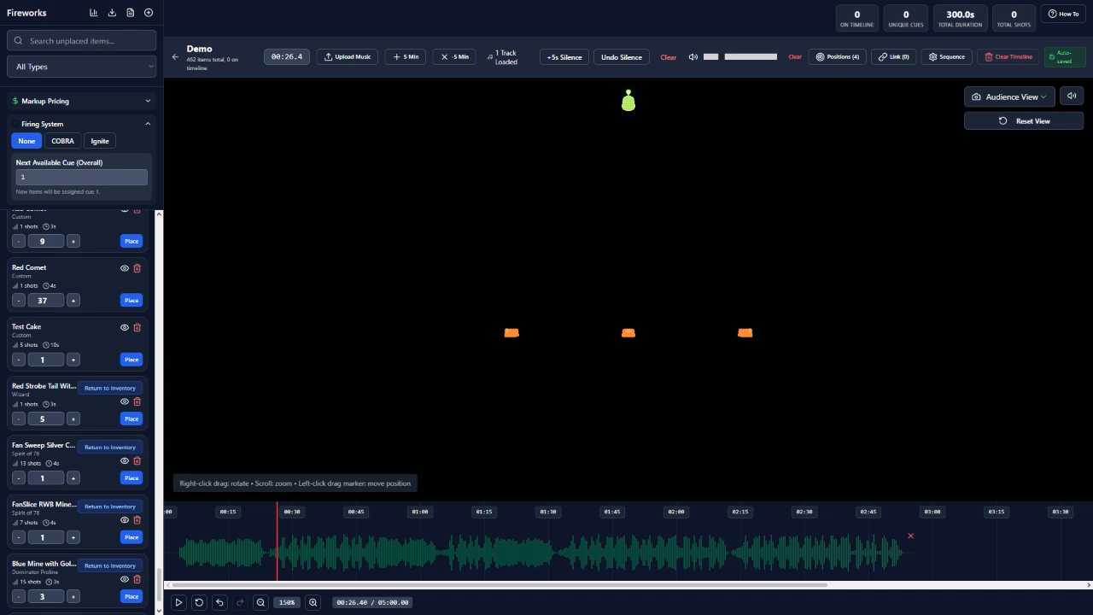
Switch the visualizer to the Top Down camera and select the left and right flank markers.
left_click(1009, 96)
left_click(995, 137)
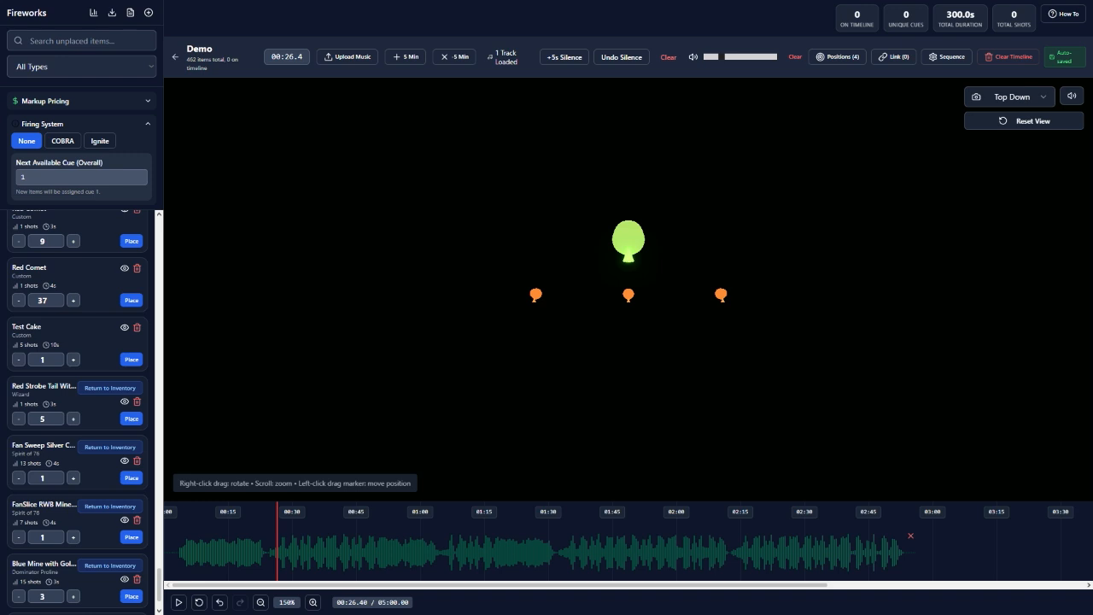
left_click(535, 293)
left_click(720, 294)
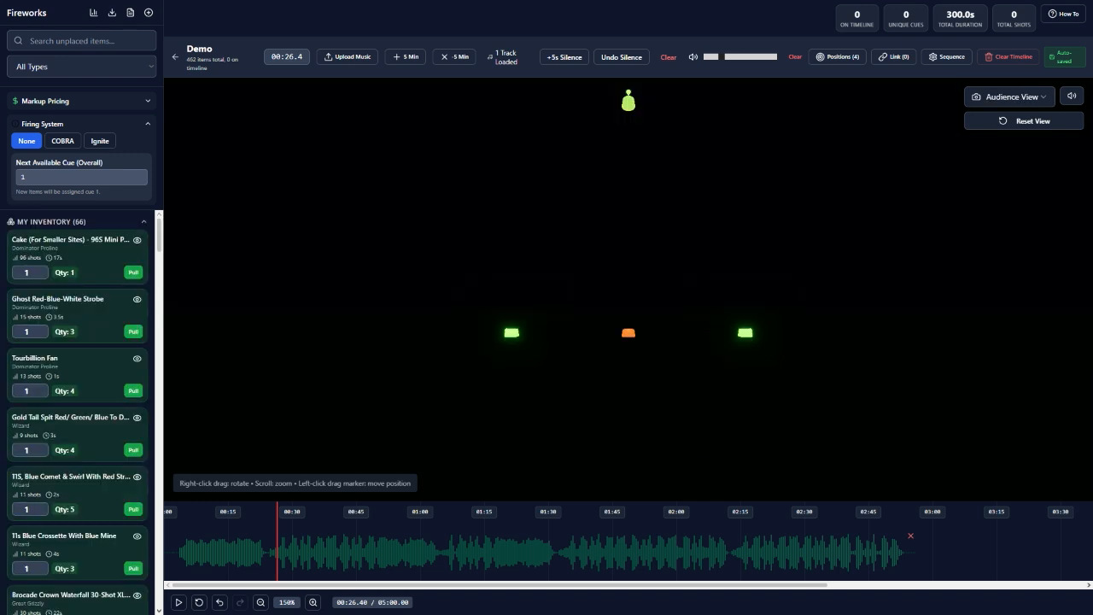
Set the firing system to Ignite with Blue as the current module.
left_click(99, 141)
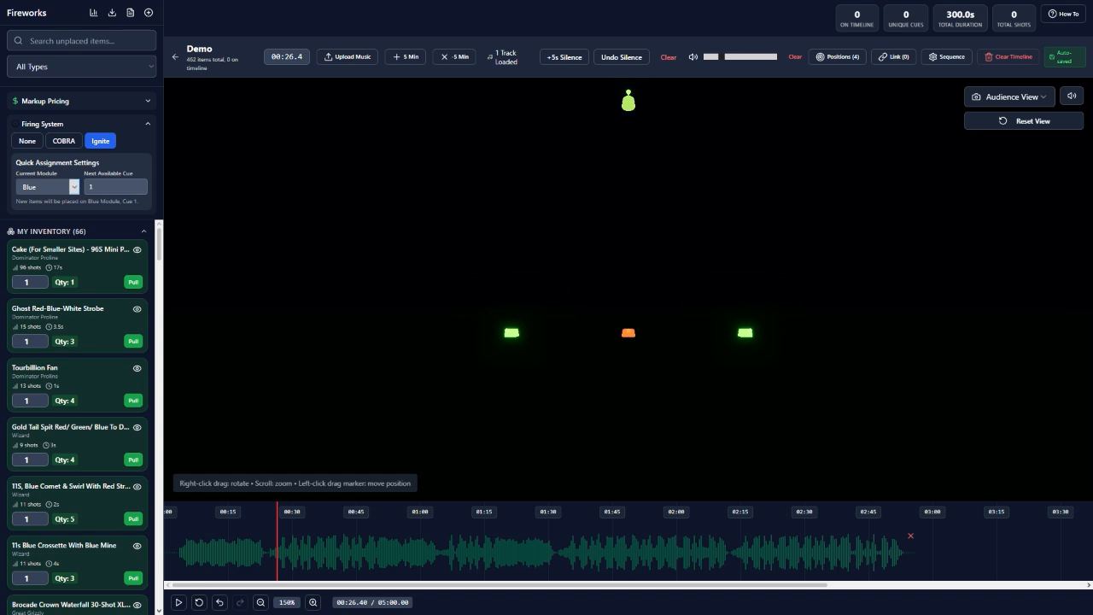
left_click(74, 186)
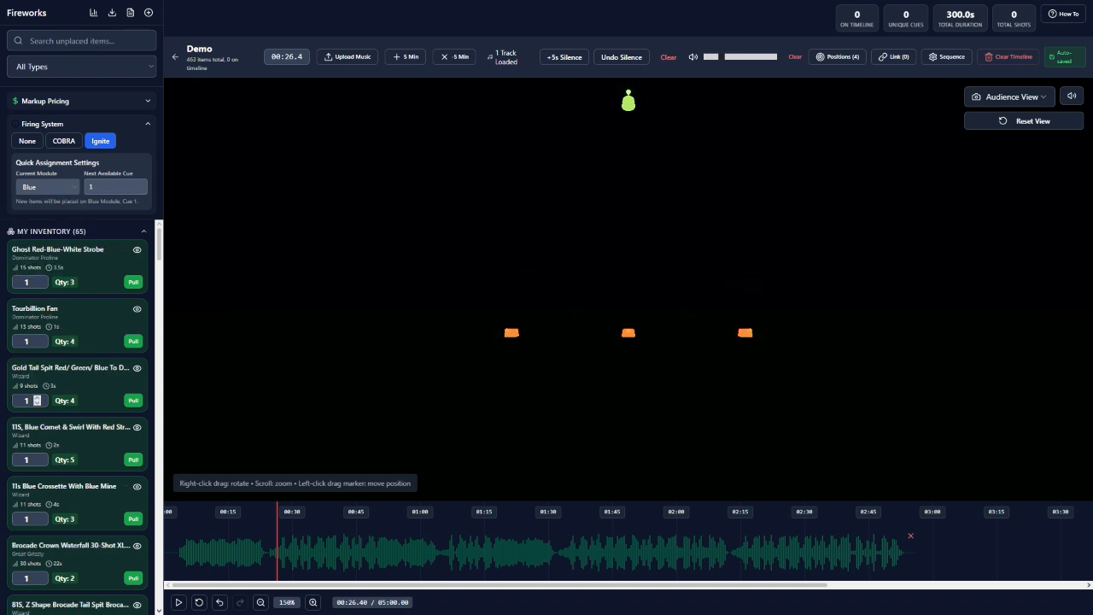
Pull three Ghost Red-Blue-White Strobe items and the remaining 11s Blue Crossette With Blue Mine from the inventory.
left_click(37, 279)
left_click(36, 280)
left_click(133, 282)
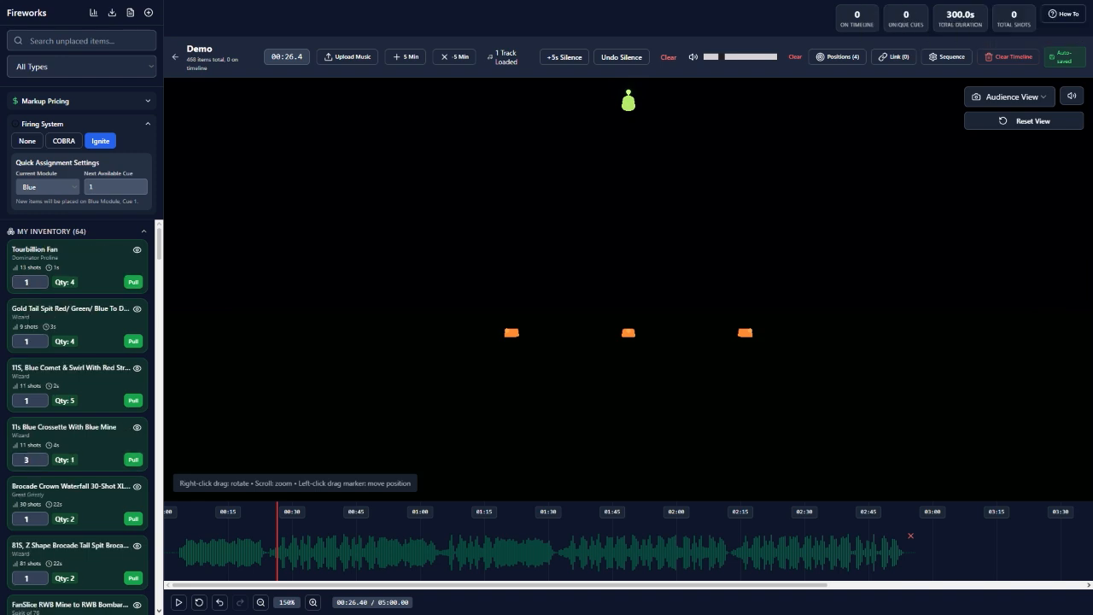
left_click(132, 459)
Pull one GHOST SLICE - BLP and two Straight Green/Lemon/Purple items from the inventory.
left_click(132, 528)
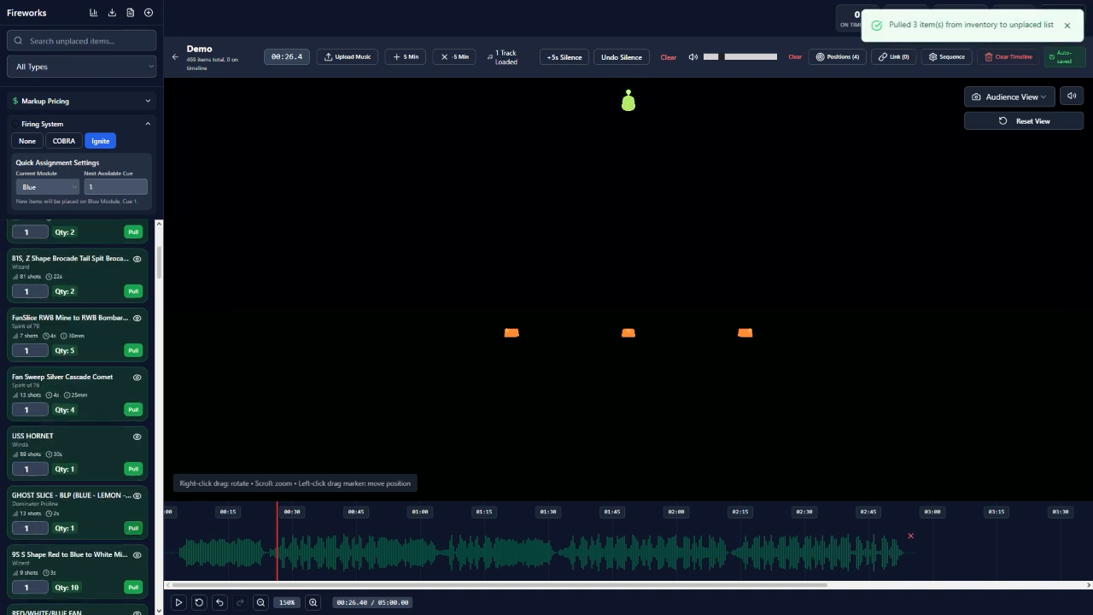
scroll(37, 439, "down", 2)
left_click(36, 436)
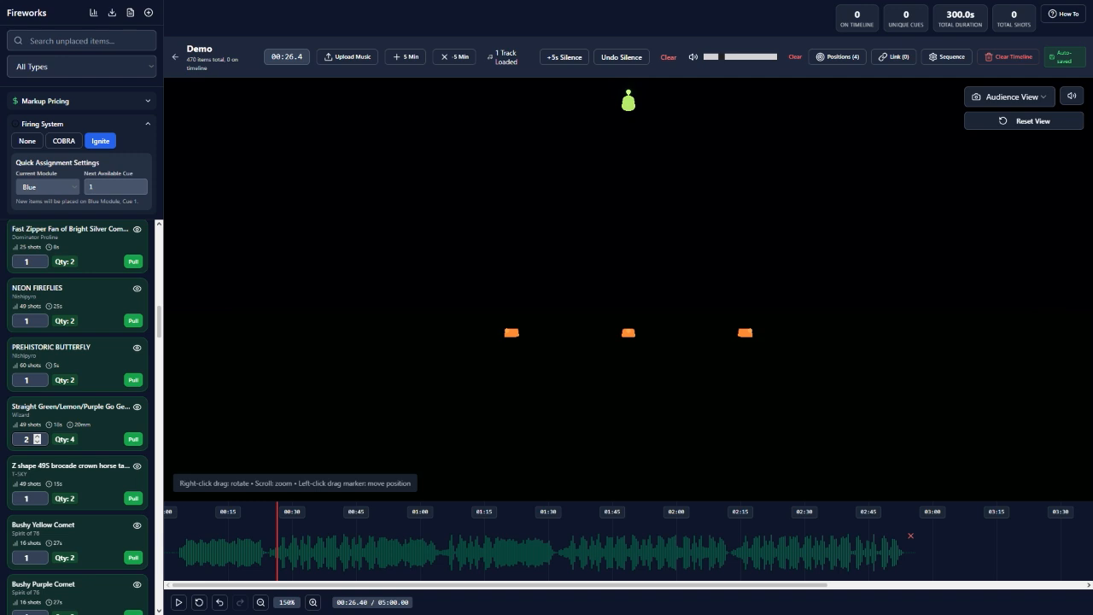
left_click(132, 438)
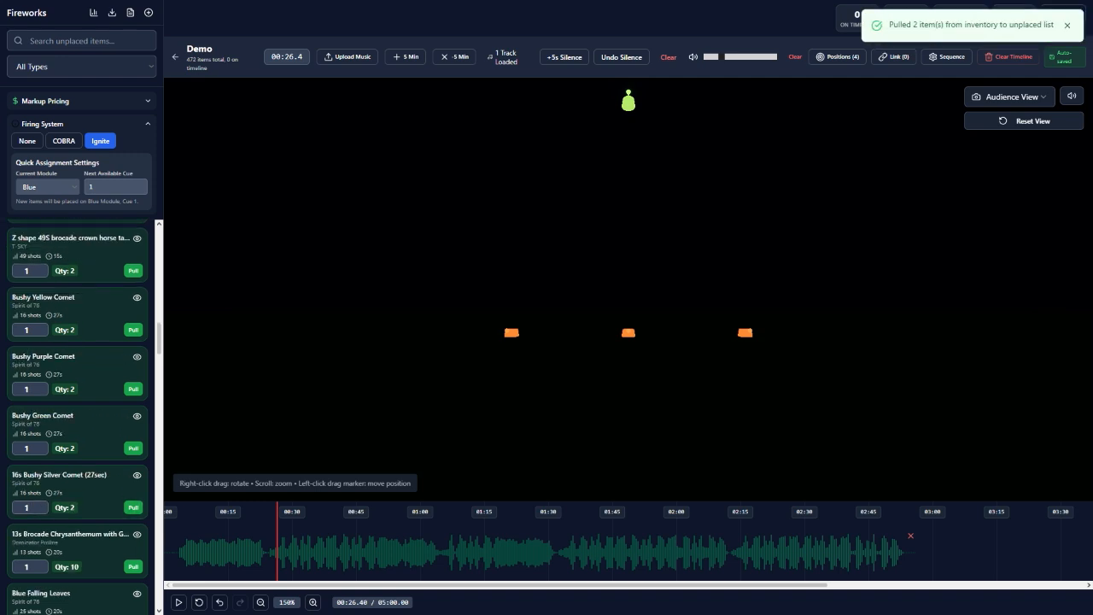
Pull three 13s Brocade Chrysanthemum items from the inventory.
scroll(77, 418, "down", 2)
left_click(36, 393)
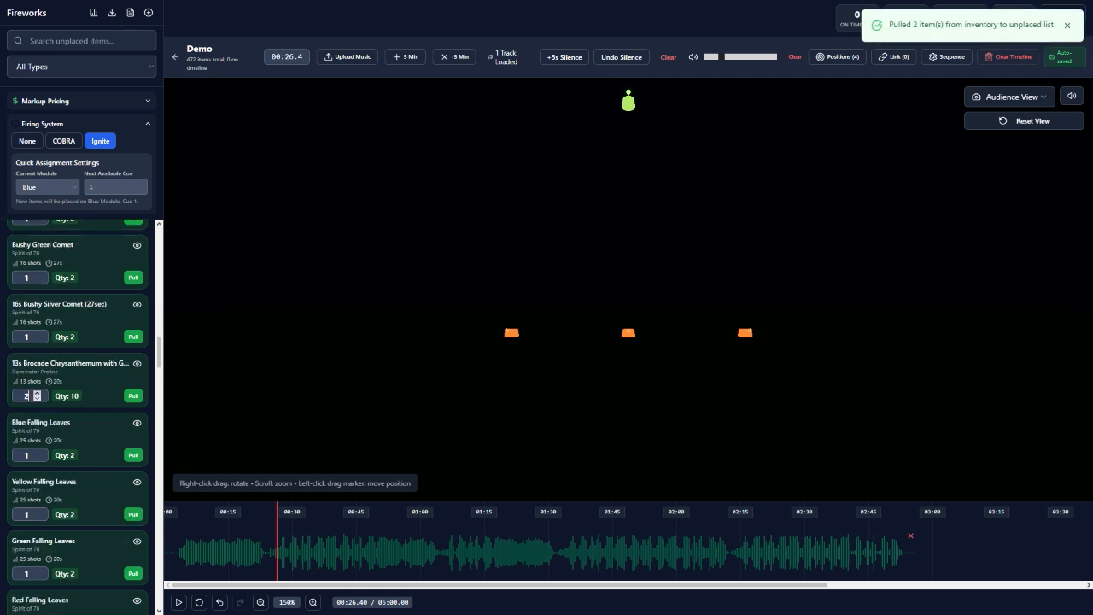
left_click(37, 393)
left_click(132, 395)
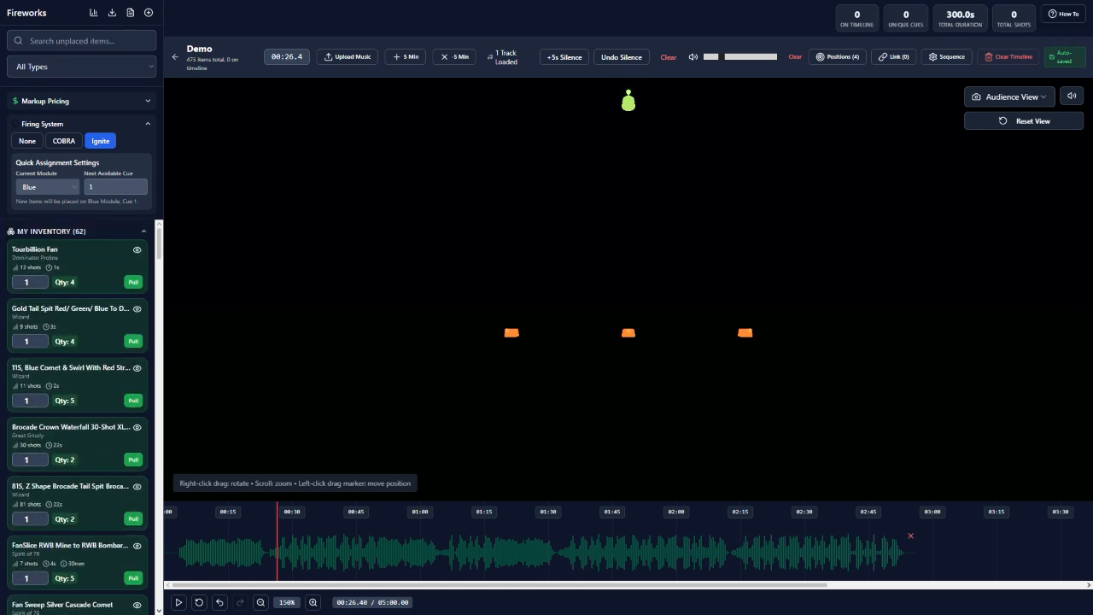
Collapse the inventory to reach the unplaced items and zoom the timeline in to 225%.
left_click(144, 231)
scroll(77, 410, "down", 15)
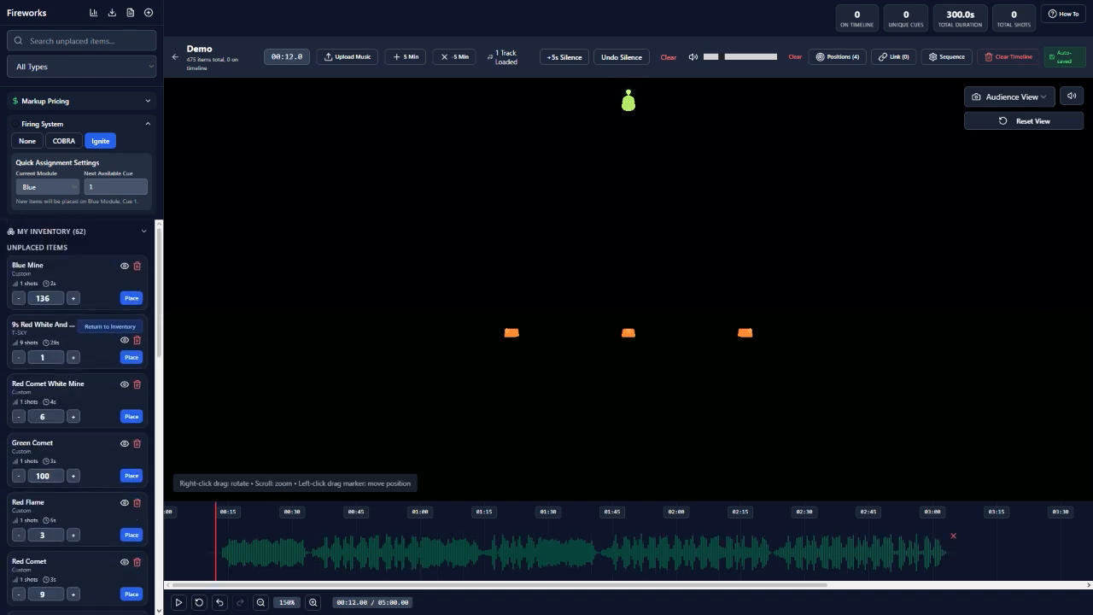
left_click(312, 602)
left_click(312, 603)
left_click(313, 603)
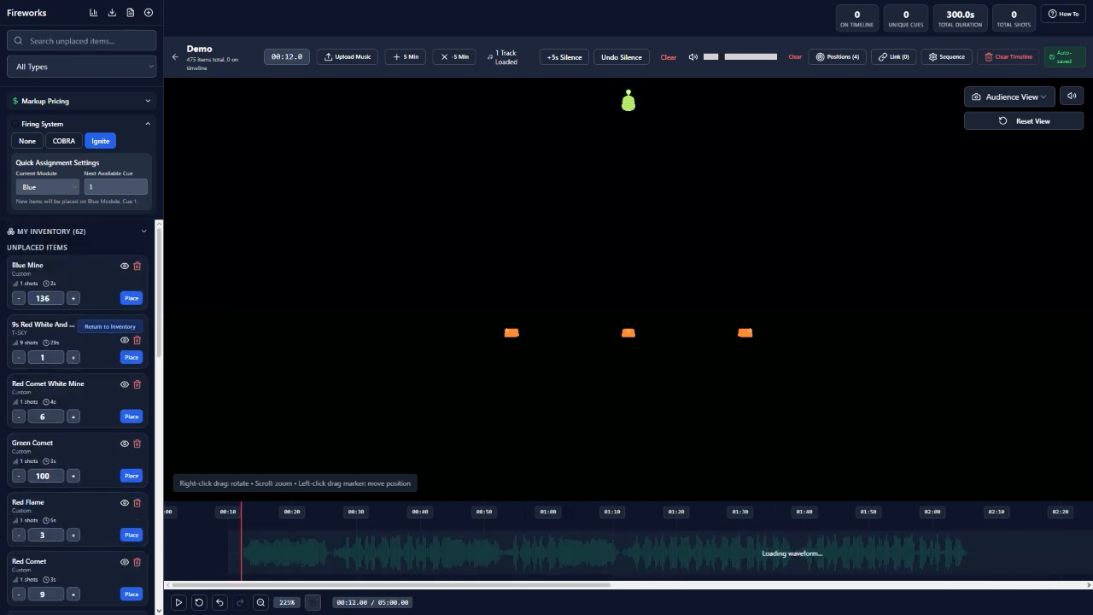
Zoom the timeline in to 275% and set the playhead to 00:13.52, just where the music starts.
left_click(313, 603)
left_click(313, 603)
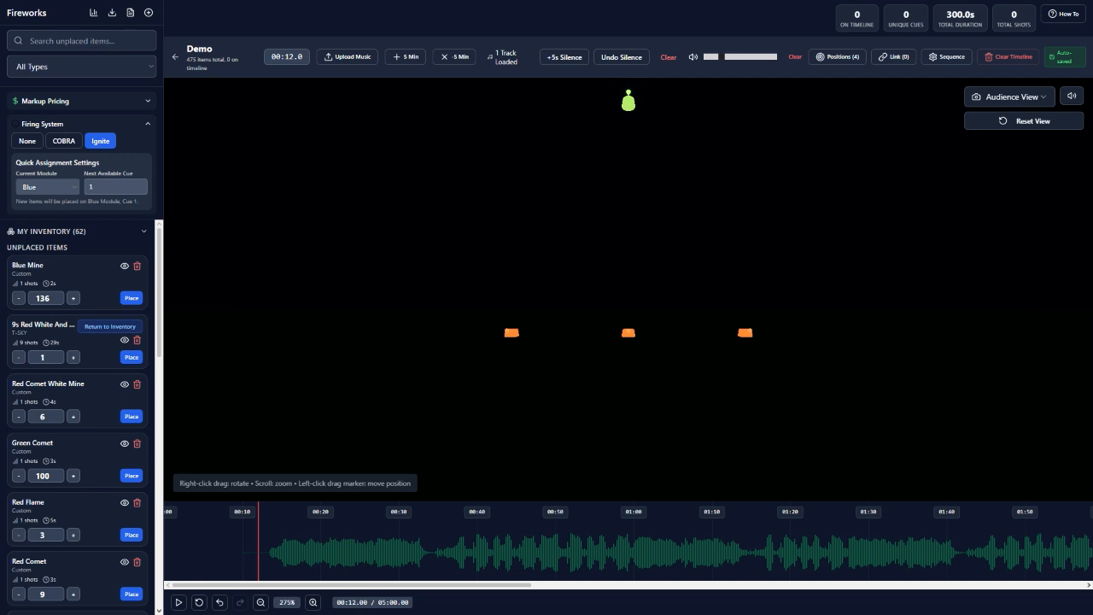
key("space")
key("space")
key("space")
key("space")
left_click(270, 546)
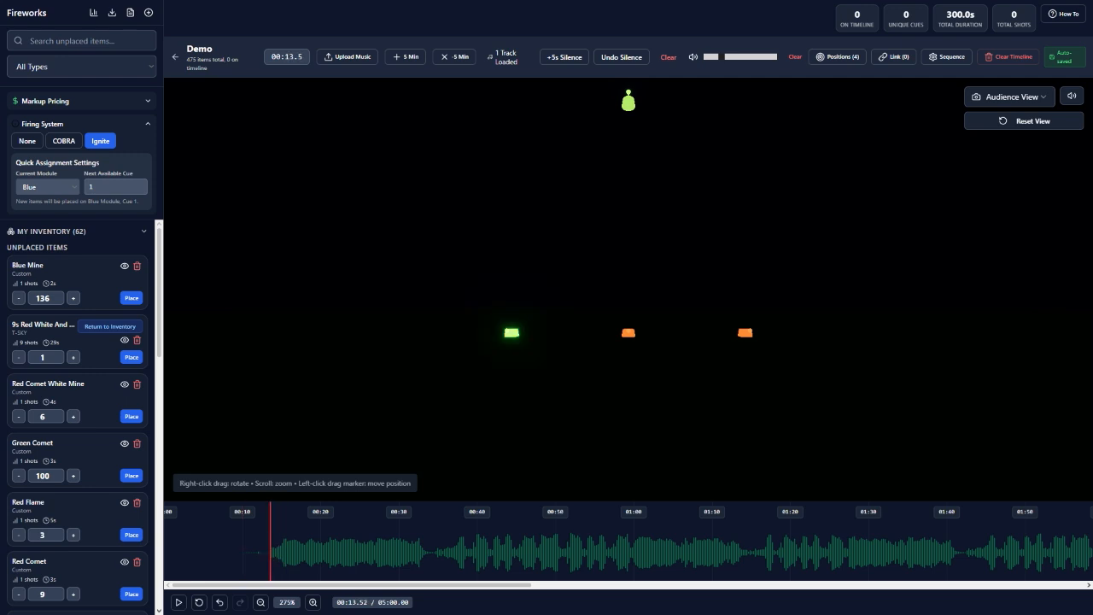
Place one Blue Mine on the Left Flank at 00:13.52 and another on the Right Flank at 00:14.12, and preview them.
left_click(131, 297)
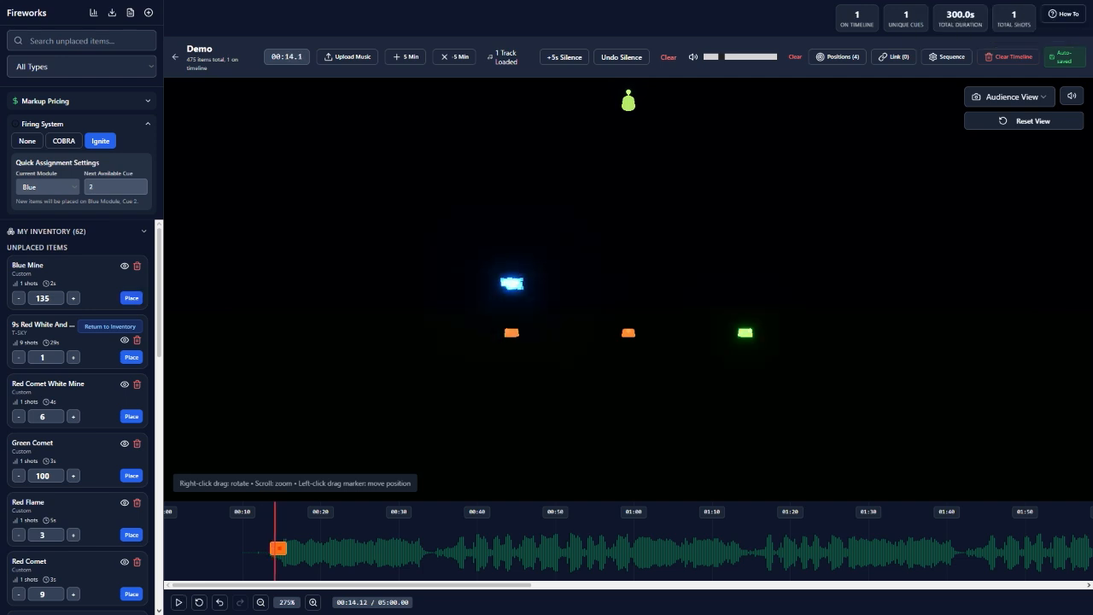
left_click(131, 297)
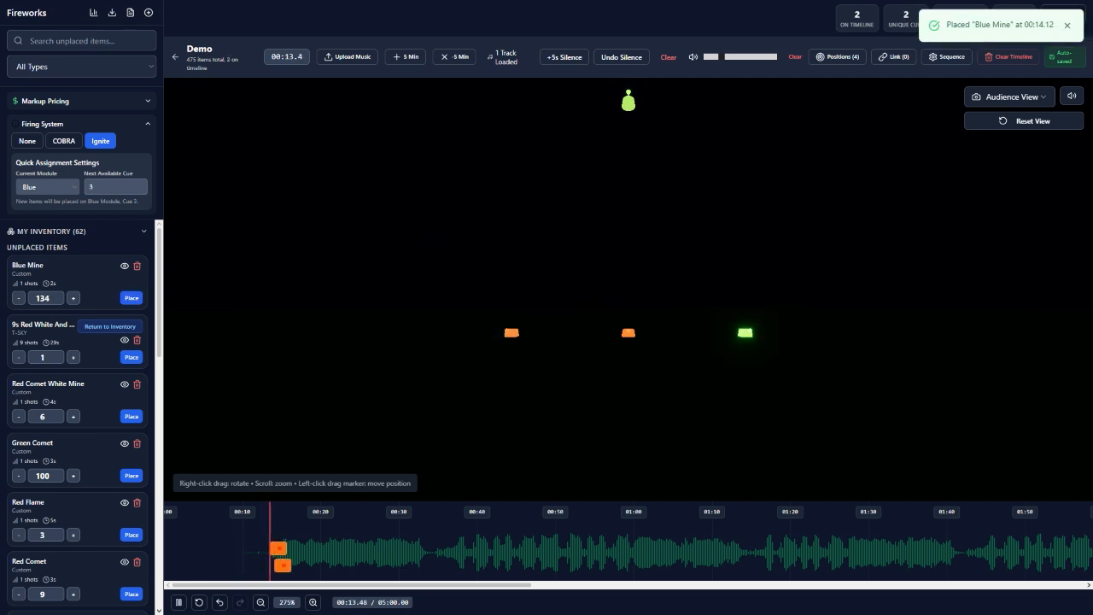
key("space")
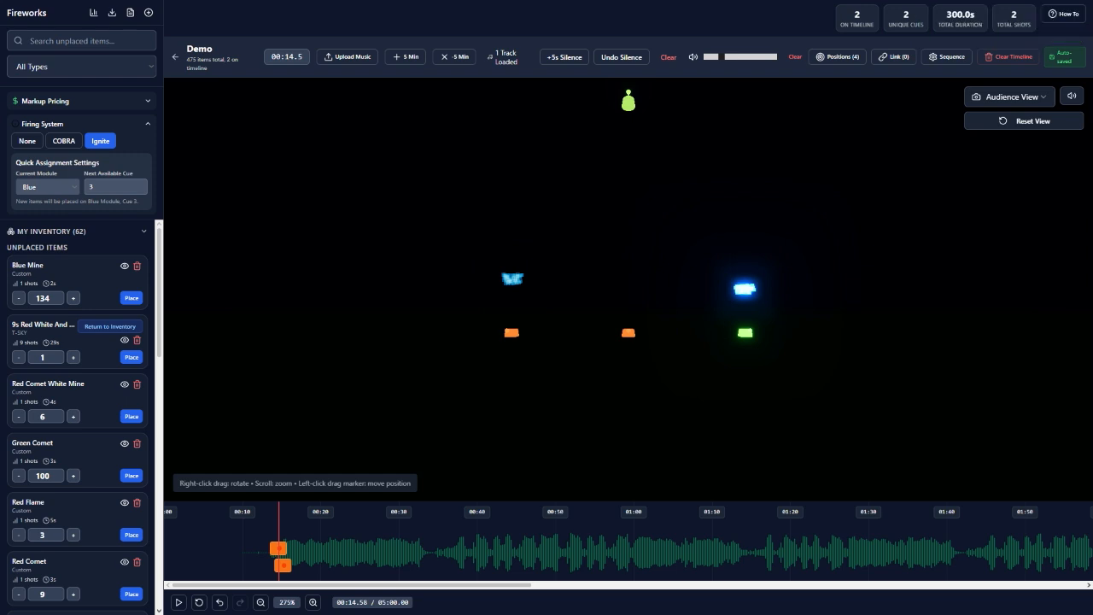
Place Blue Mines simultaneously on the left, center and right firing positions at 00:34.69 and play them back.
left_click(512, 333)
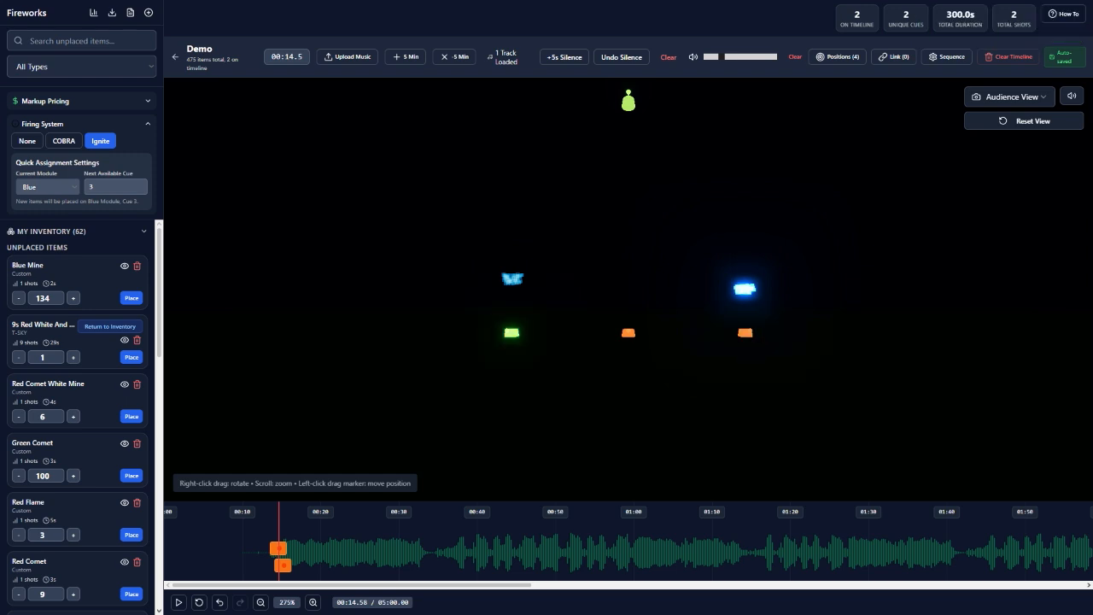
left_click(628, 333)
left_click(745, 333)
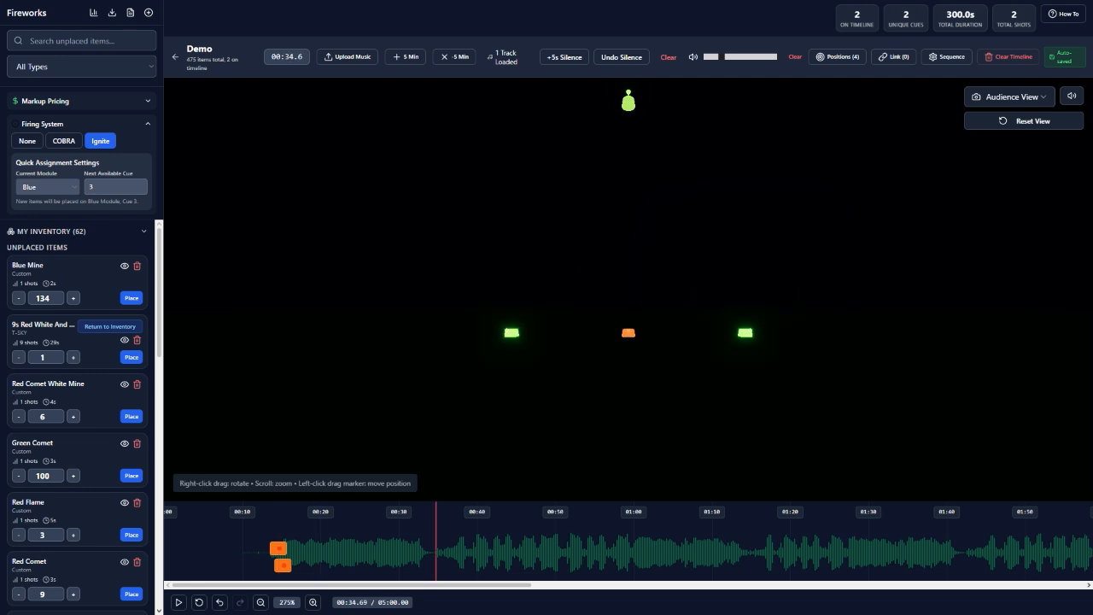
left_click(628, 333, "ctrl")
left_click(131, 298)
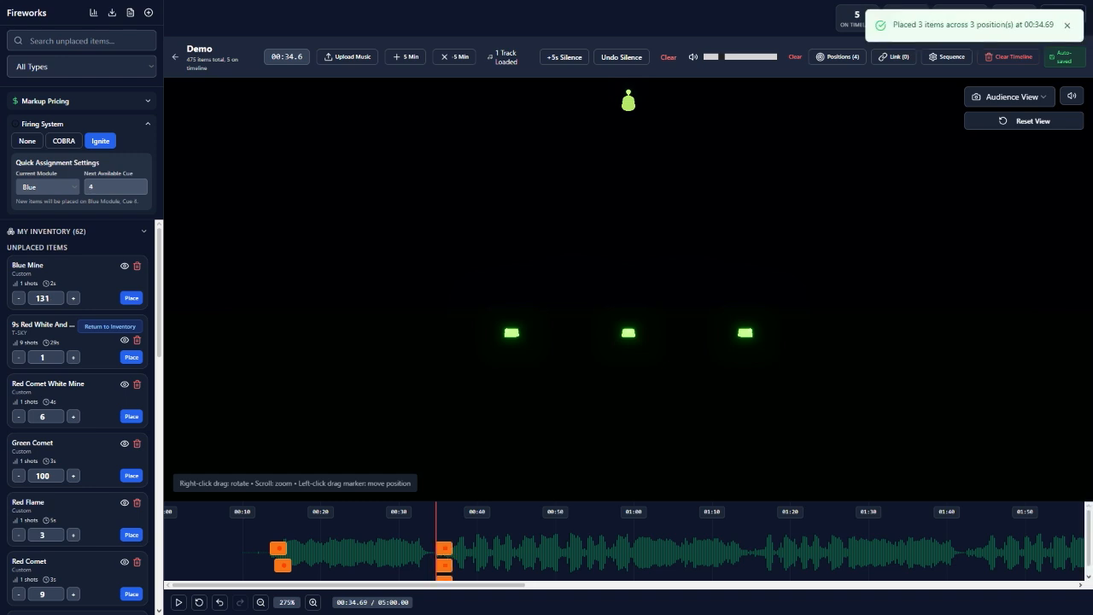
key("space")
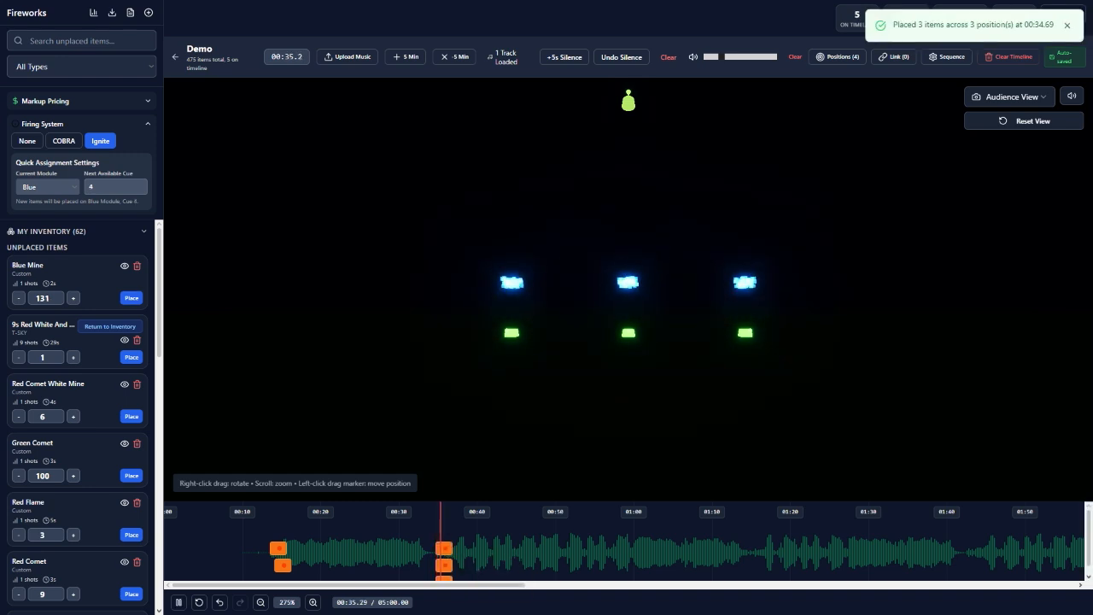
key("space")
Angle the three Blue Mines at 00:34.69 together to -30° and preview the shots.
left_click(444, 548)
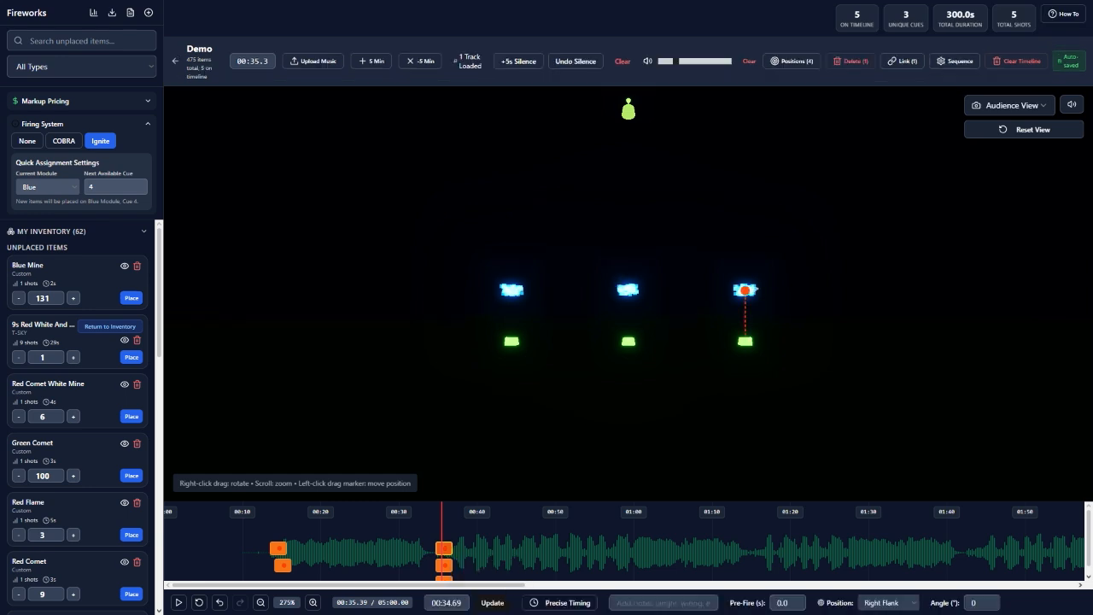
left_click(444, 566, "shift")
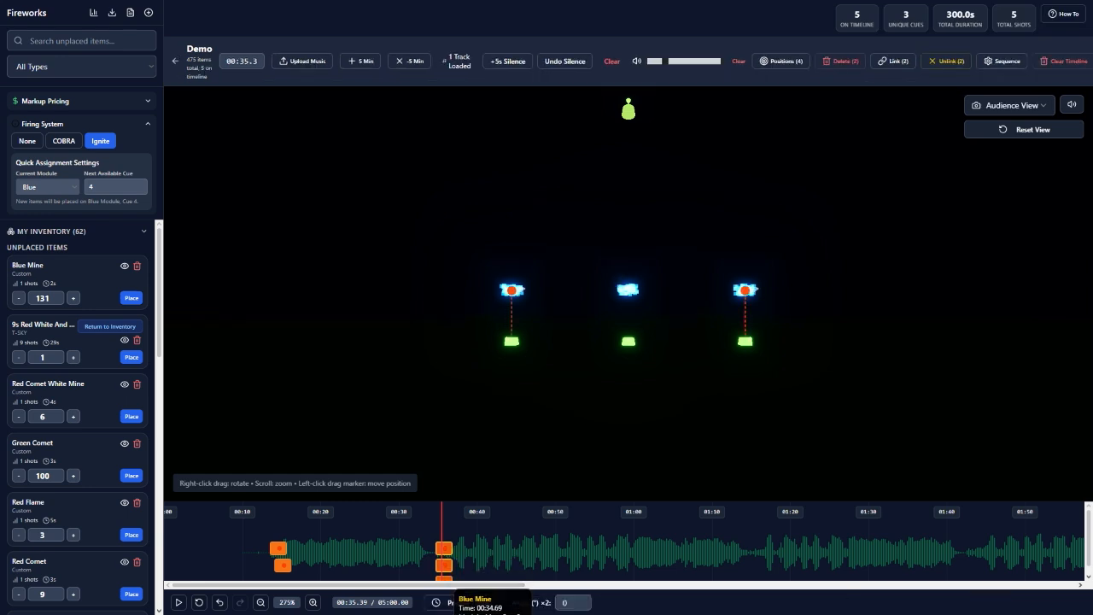
left_click(444, 580, "shift")
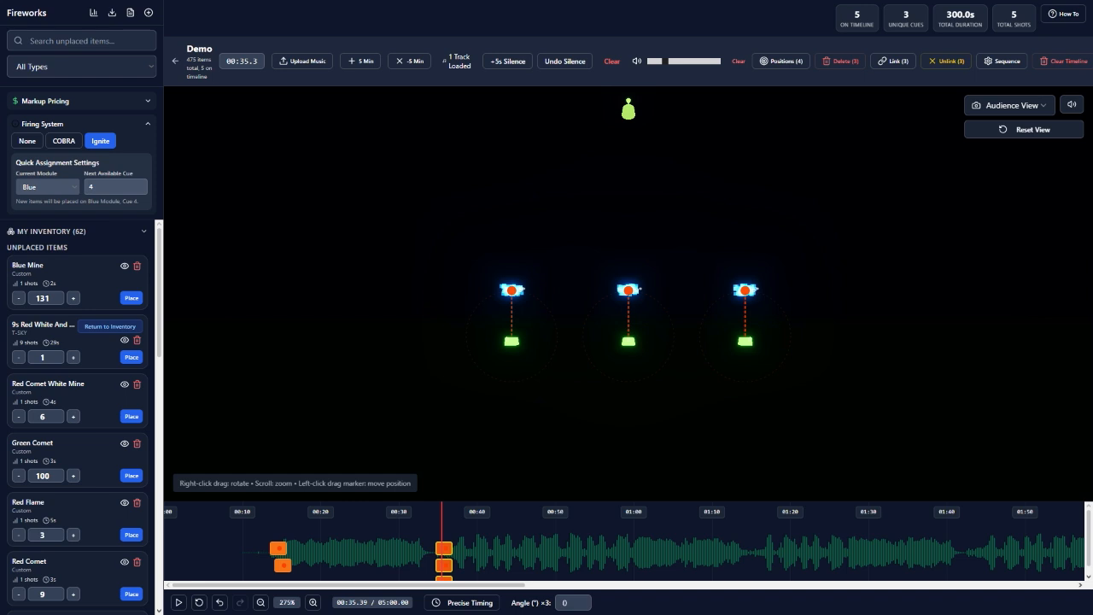
left_click_drag(628, 290, 605, 296)
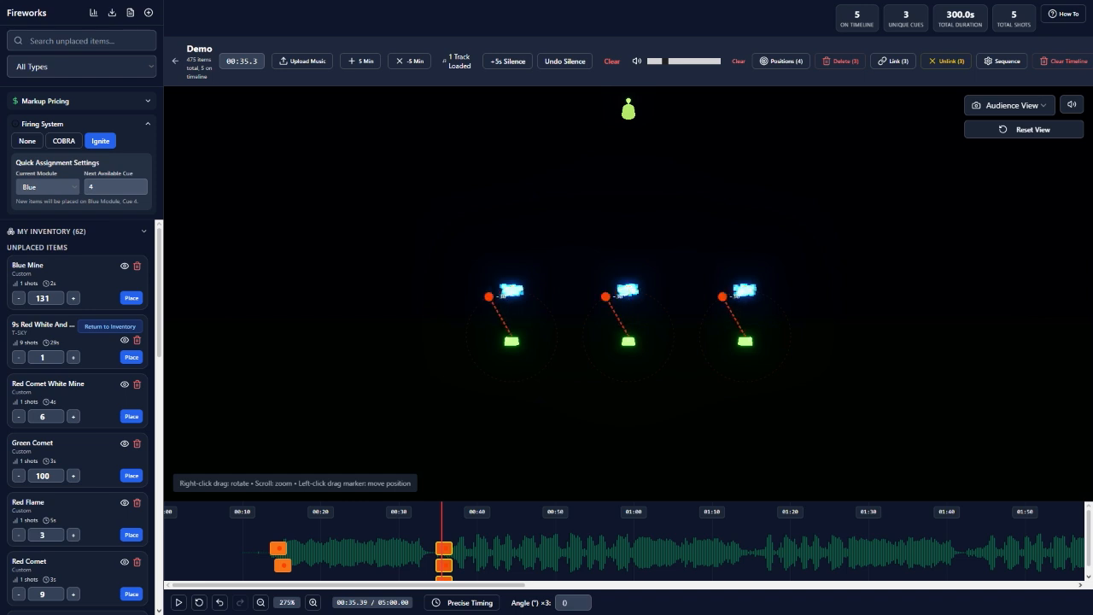
left_click(468, 551)
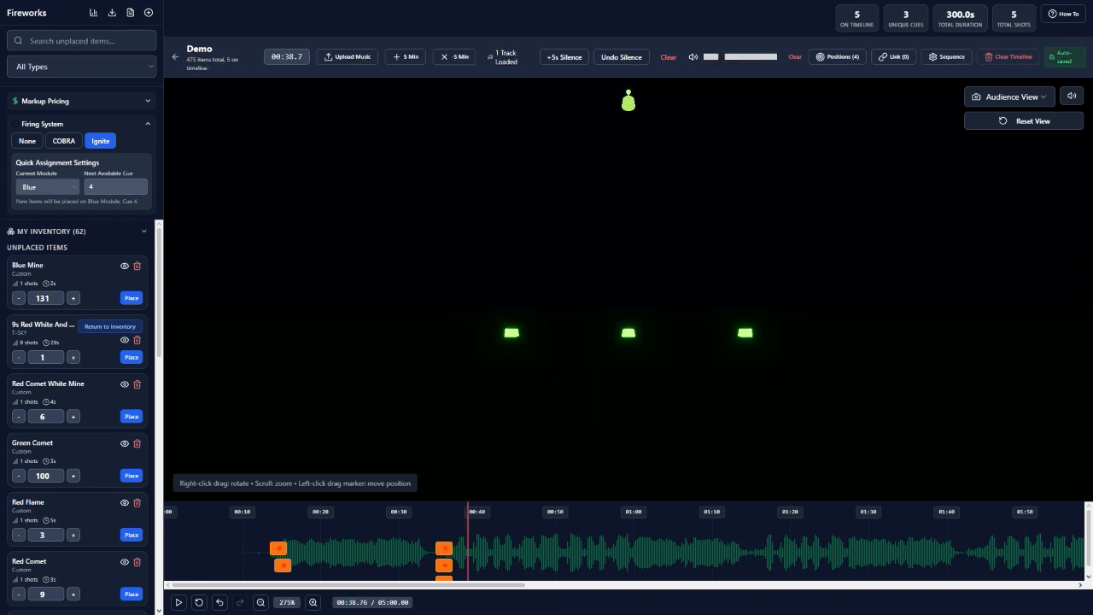
left_click(434, 550)
key("space")
key("space")
Set the Right Flank Blue Mine at 00:34.69 to 0°, rotate it and the Left Flank one together by +30°, and preview.
left_click(444, 548)
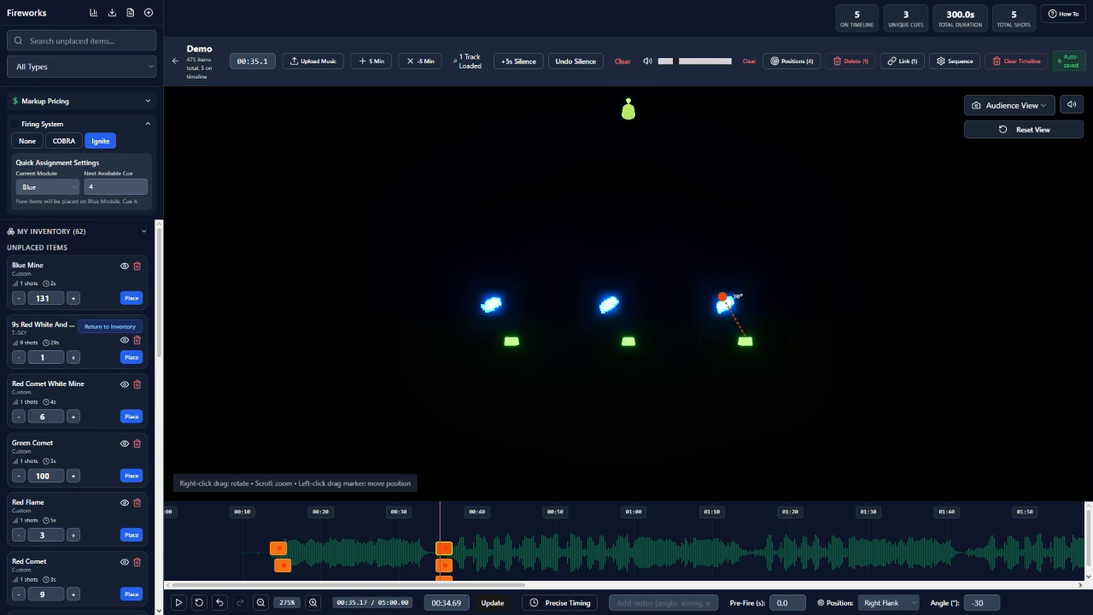
left_click_drag(722, 296, 744, 291)
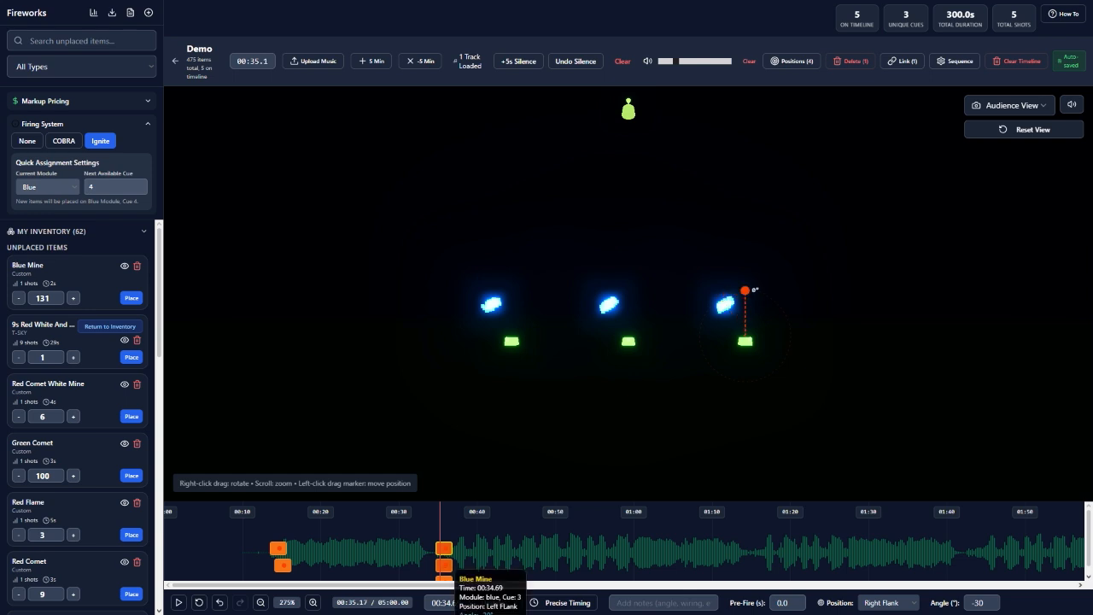
left_click(444, 565, "shift")
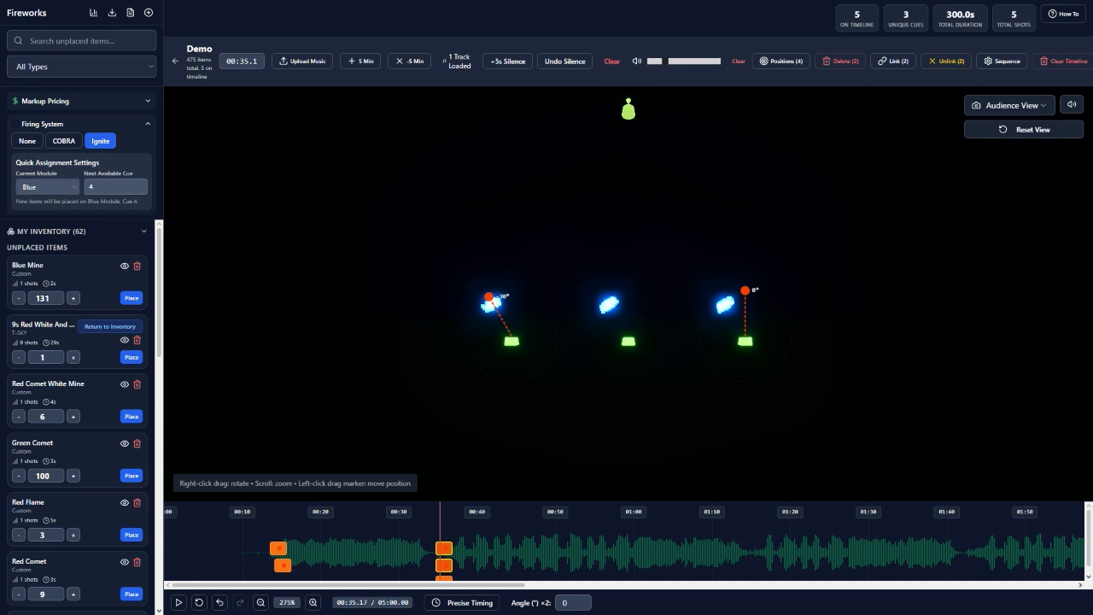
key("Right")
key("Right")
key("Right")
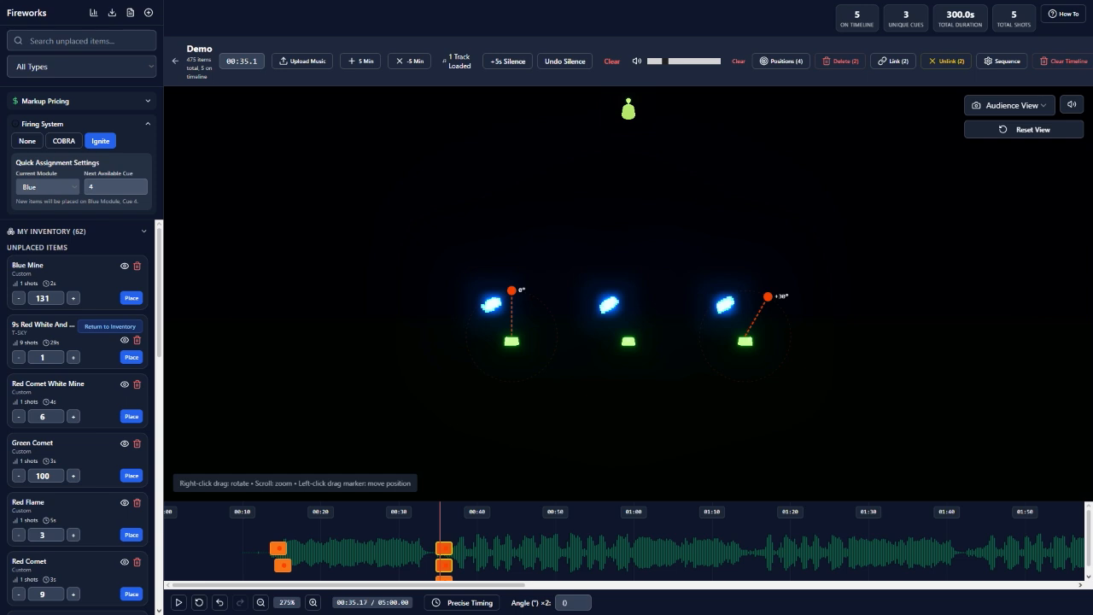
left_click(431, 549)
key("space")
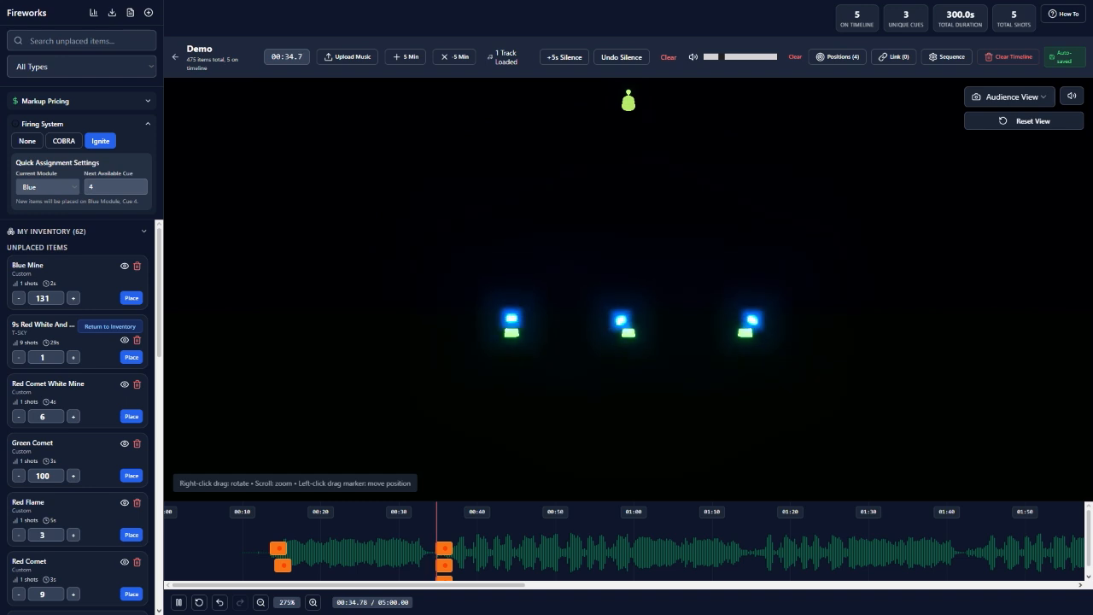
key("space")
Check the cue assignments of the three Blue Mines at 00:34.69 and view the COBRA settings before returning to Ignite.
left_click(432, 549)
scroll(432, 549, "down", 1)
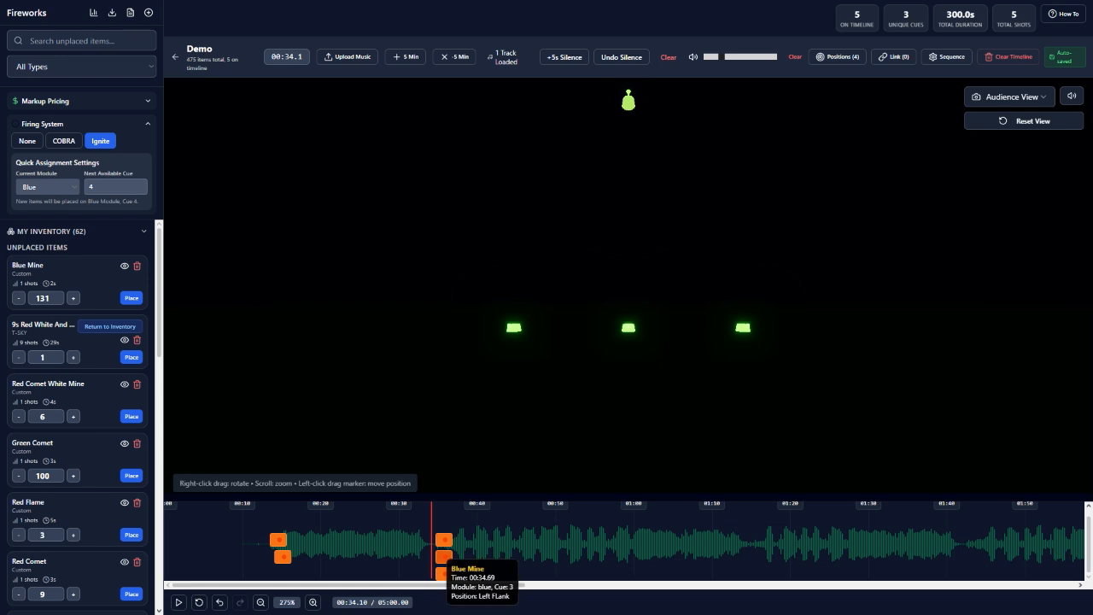
mouse_move(441, 570)
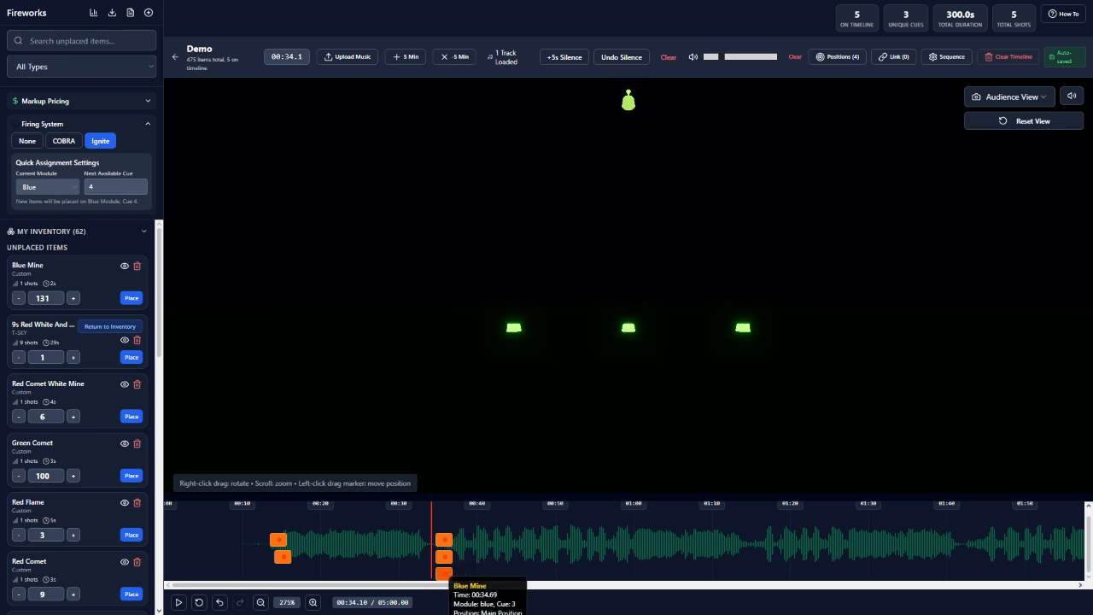
mouse_move(443, 541)
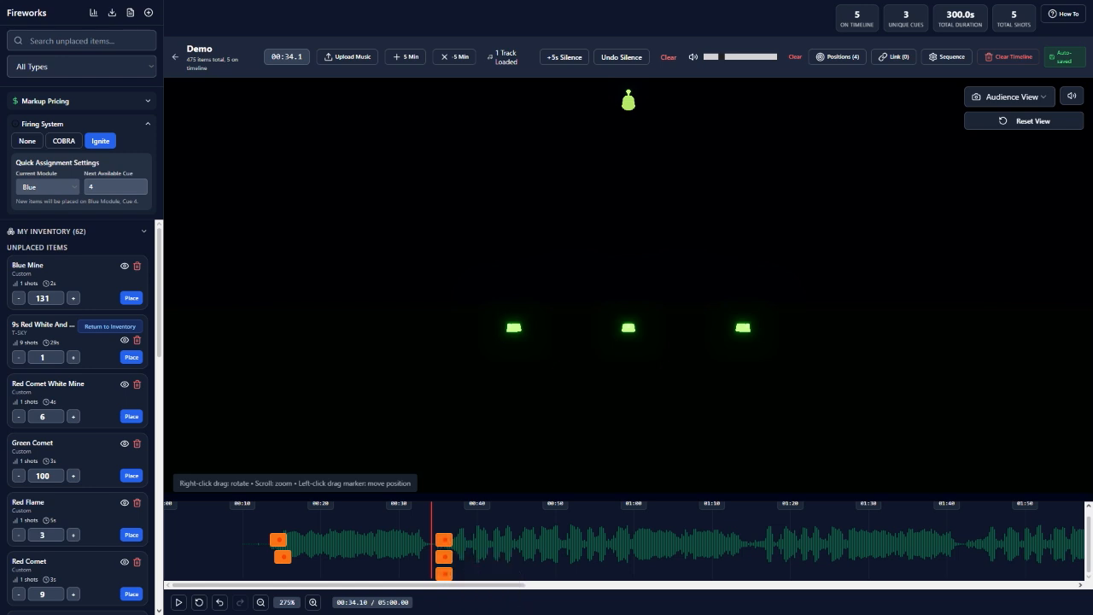
left_click(64, 141)
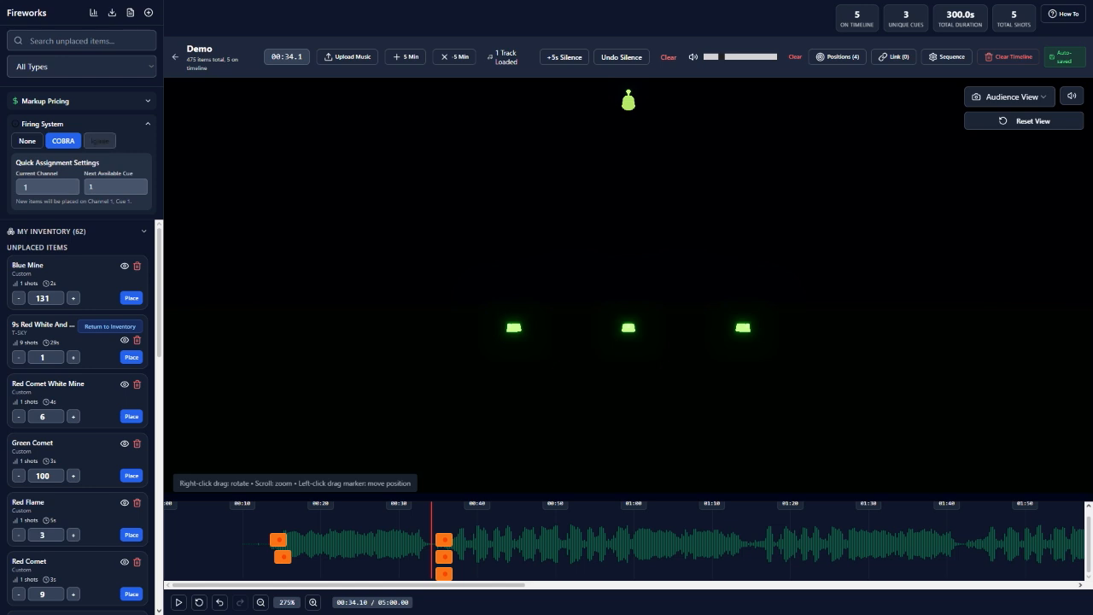
left_click(100, 141)
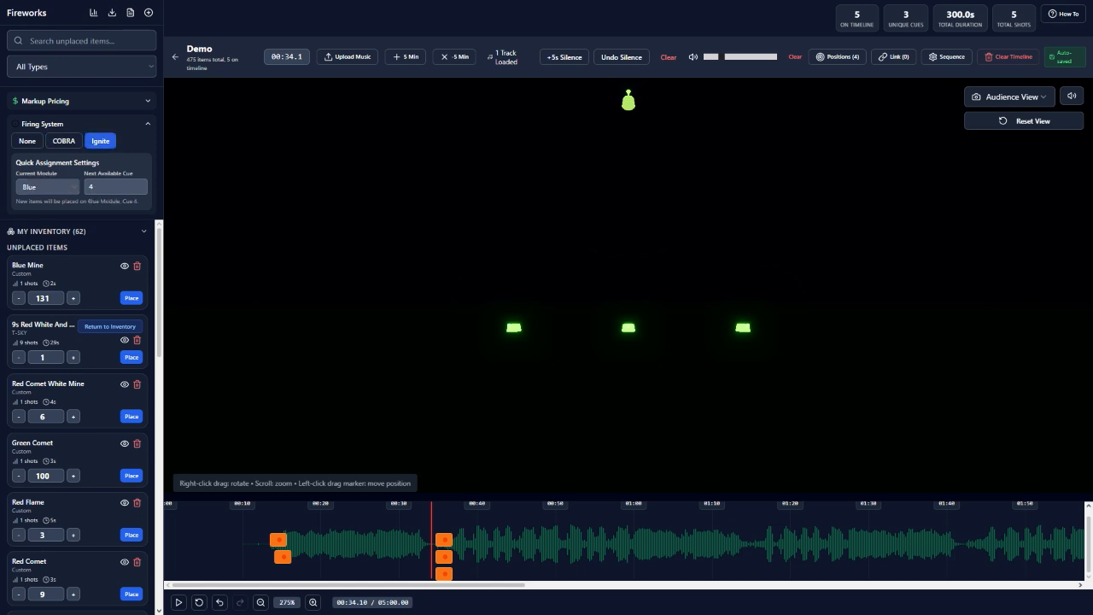
Unlink the three Blue Mines at 00:34.69 so that each gets its own cue number.
mouse_move(444, 539)
left_click(443, 572)
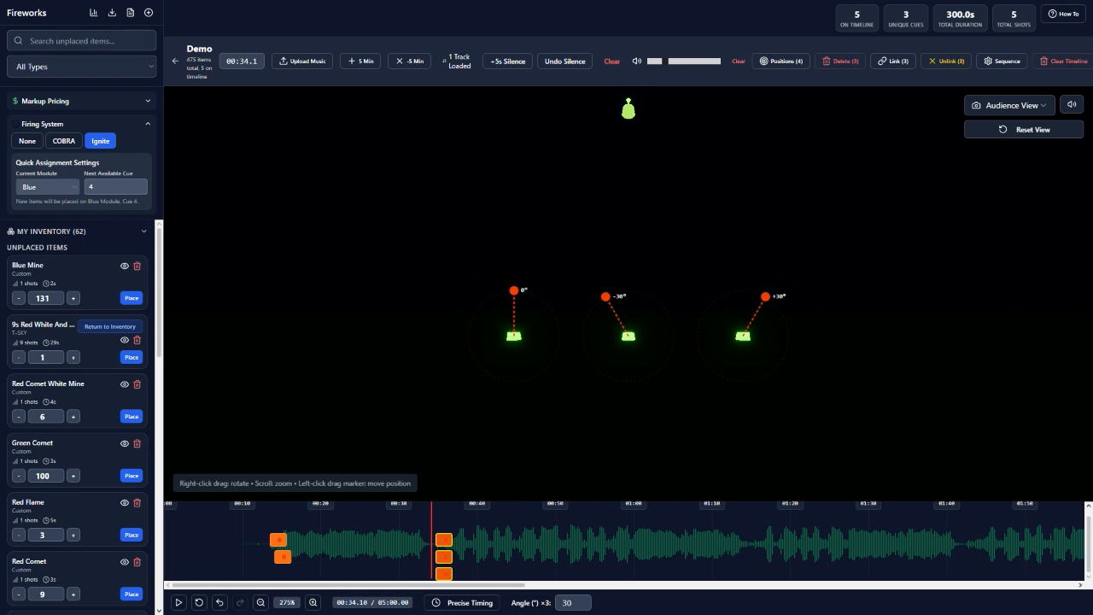
left_click(947, 61)
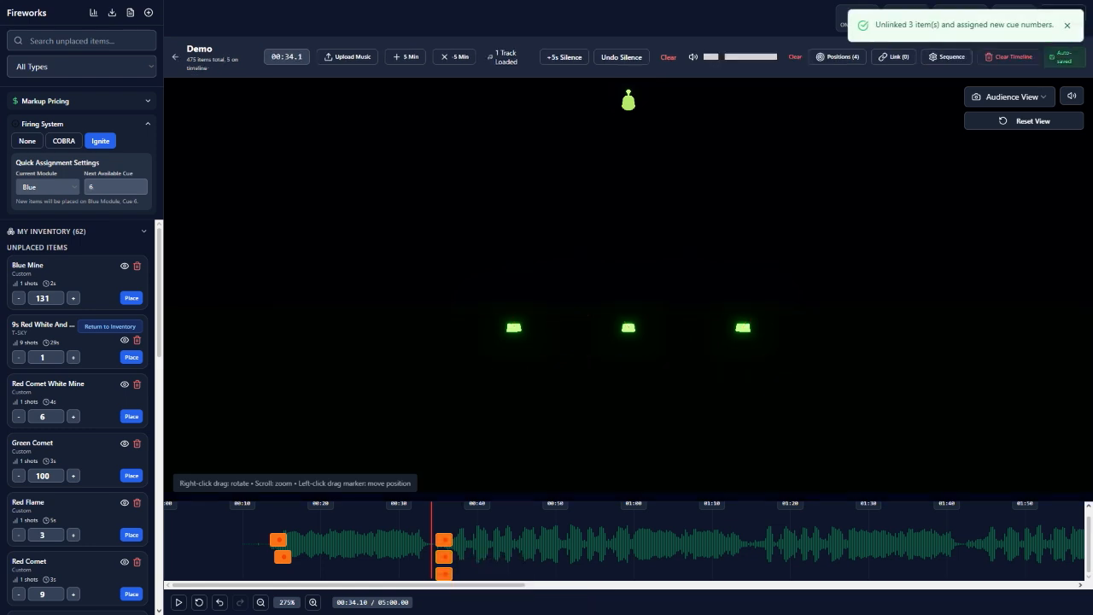
Place a Blue Mine on the Left Flank at 00:39.20 and angle it to -20°.
left_click(471, 559)
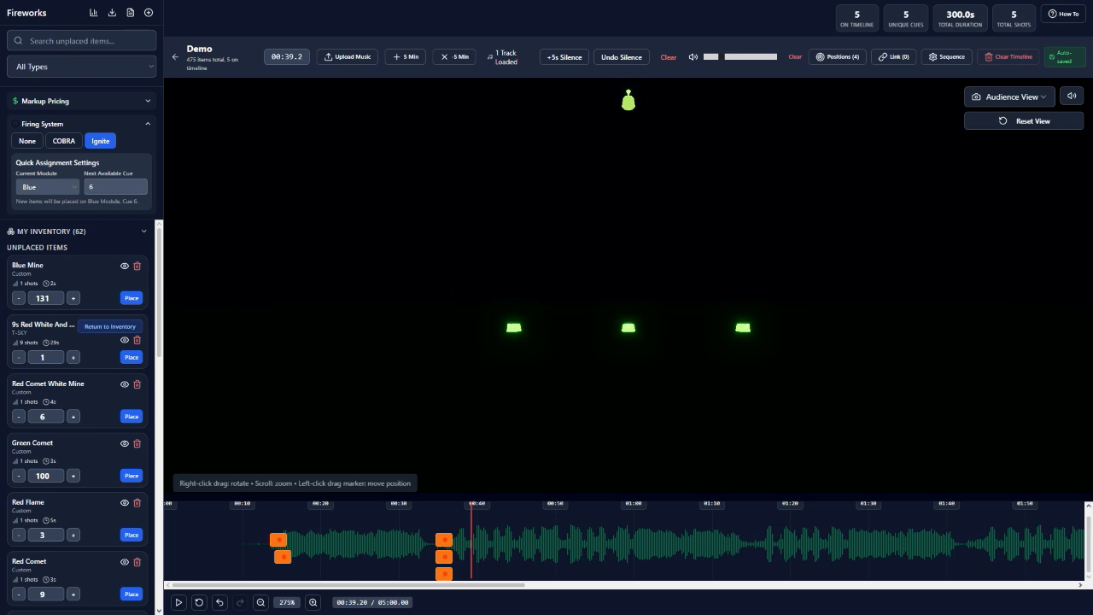
left_click(514, 328)
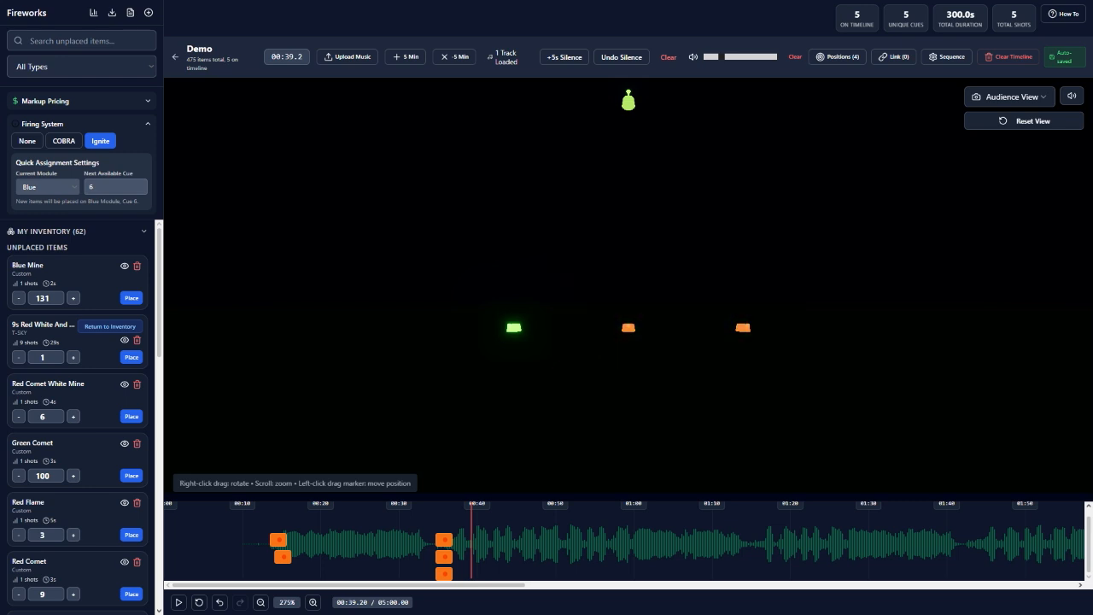
left_click(130, 297)
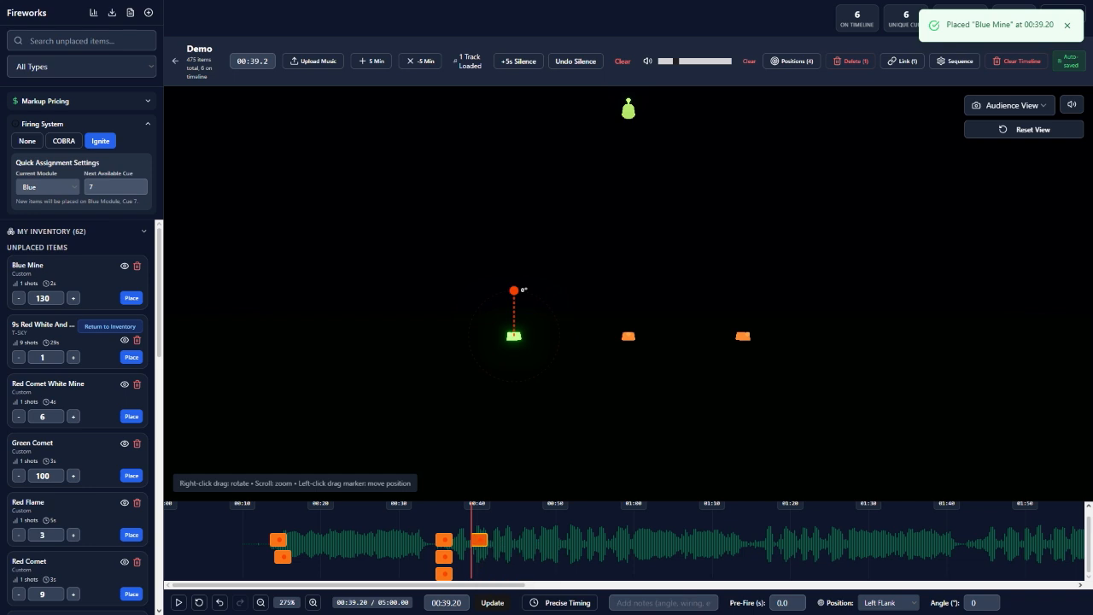
left_click_drag(514, 290, 498, 293)
Add a second Blue Mine on the Left Flank at 00:39.20 and angle it to +20°.
left_click(130, 297)
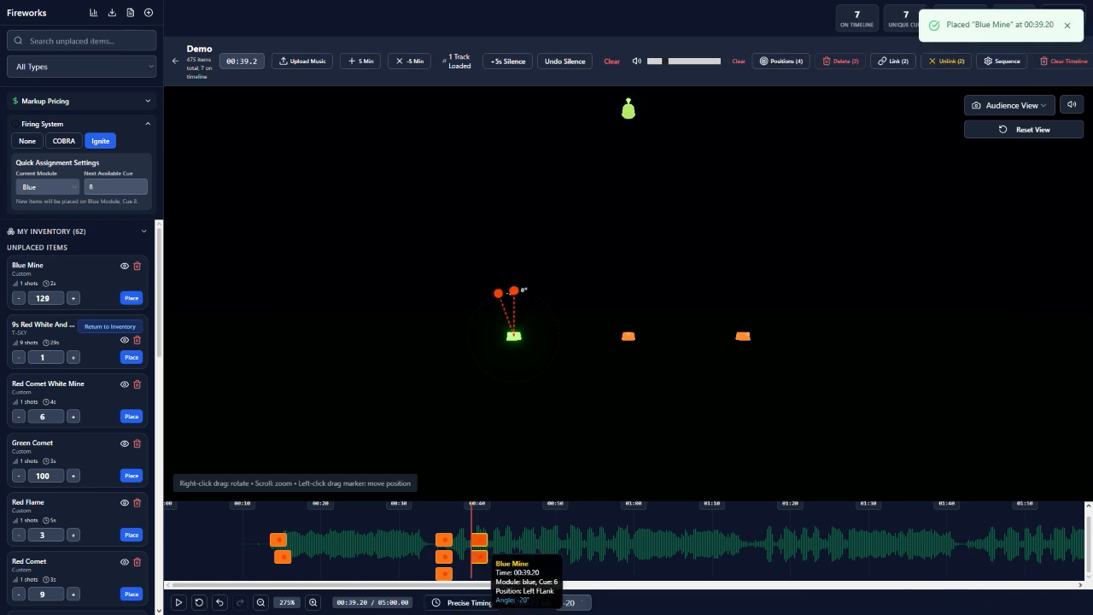
left_click(479, 556)
left_click_drag(513, 290, 530, 293)
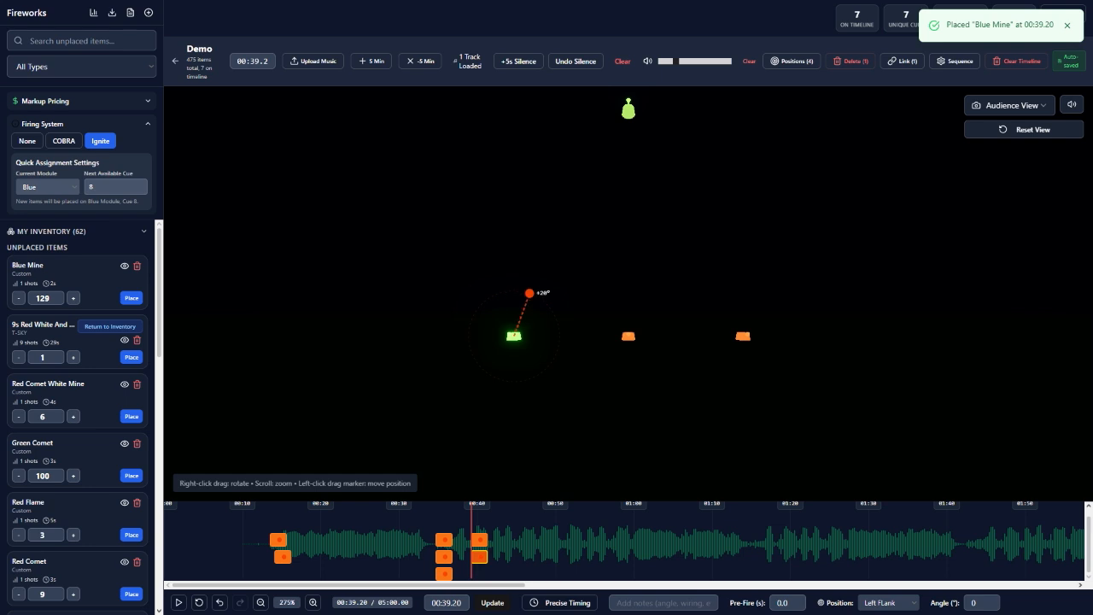
Place a 3s Red Comet on the Left Flank at 00:39.20 between the two angled Blue Mines.
scroll(76, 418, "down", 1)
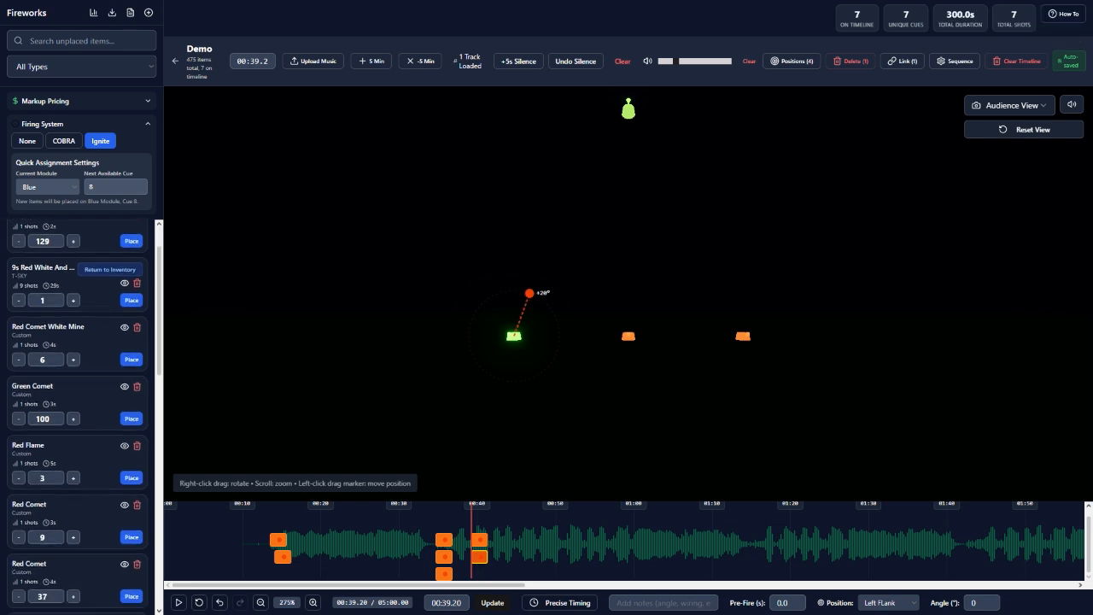
scroll(77, 418, "down", 3)
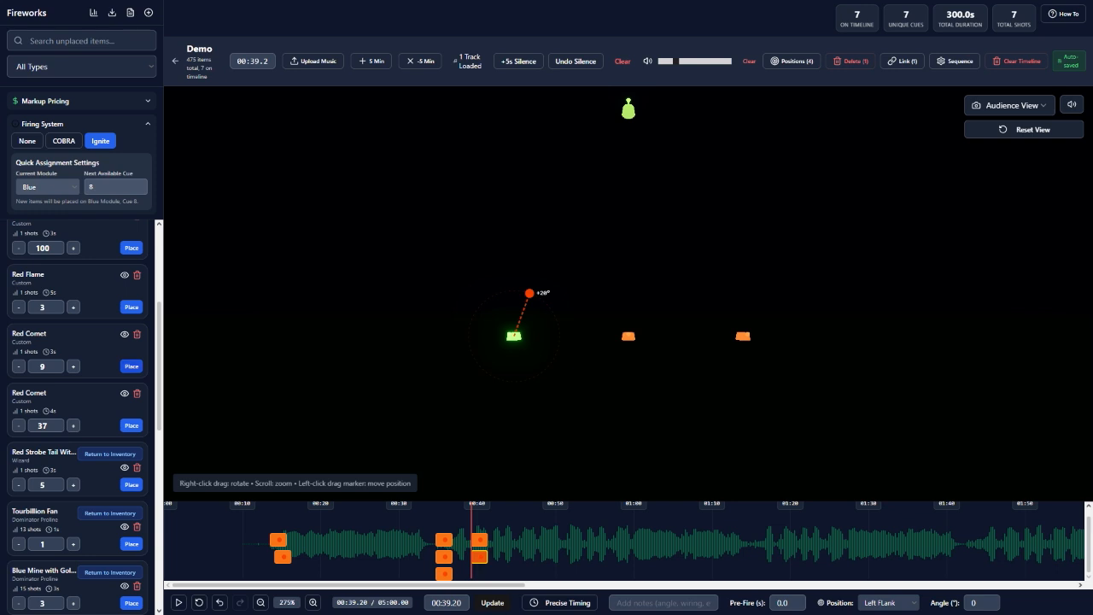
left_click(131, 365)
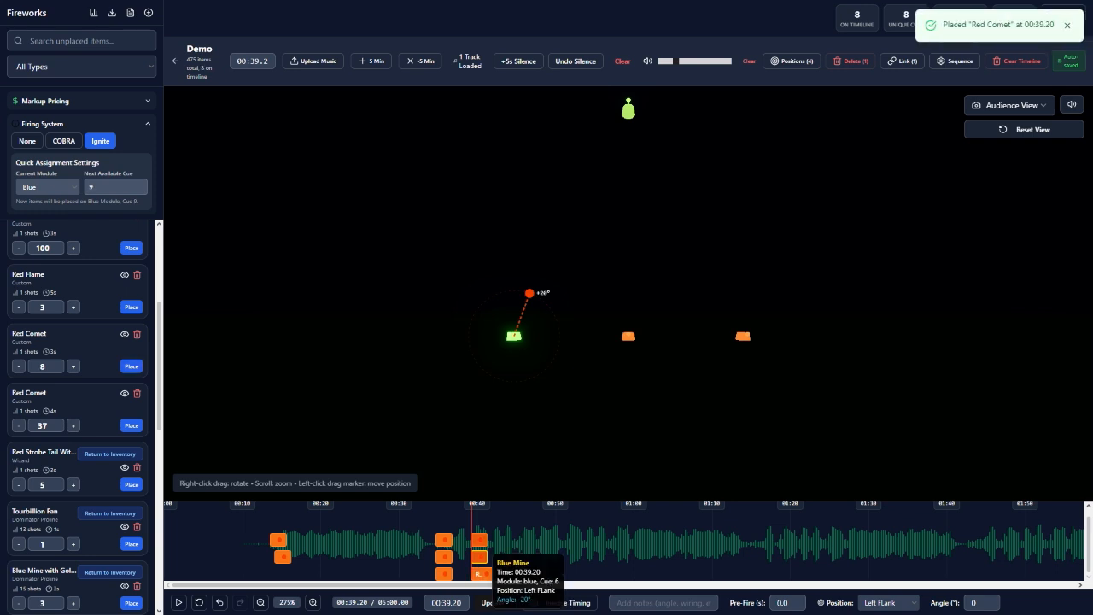
Link the two Blue Mines and the Red Comet at 00:39.20 to one cue and play back the result.
left_click(481, 542, "ctrl")
left_click(482, 574, "ctrl")
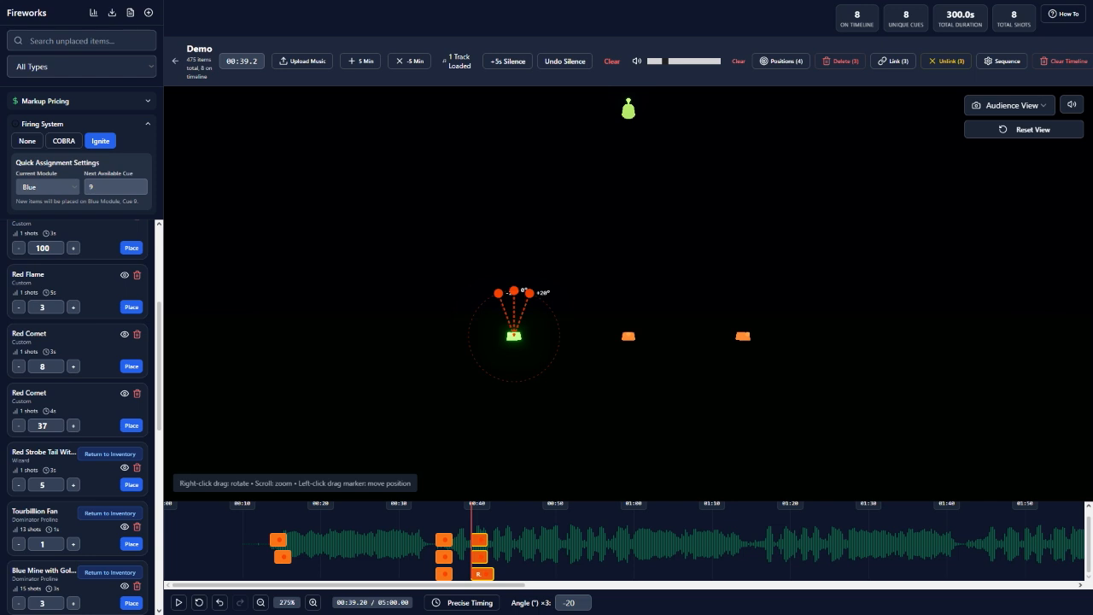
left_click(893, 61)
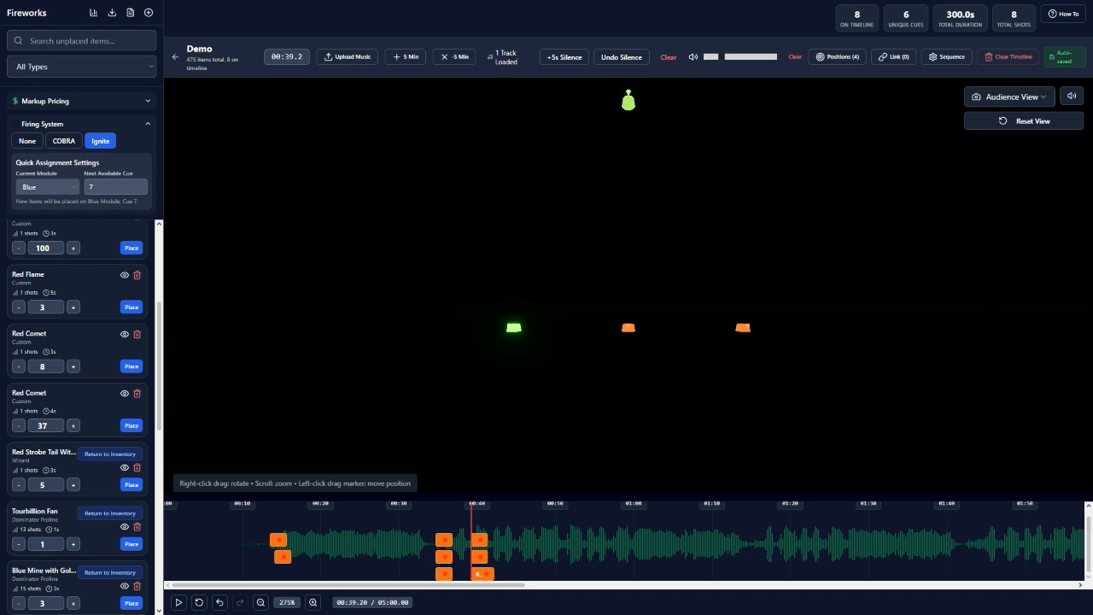
key("space")
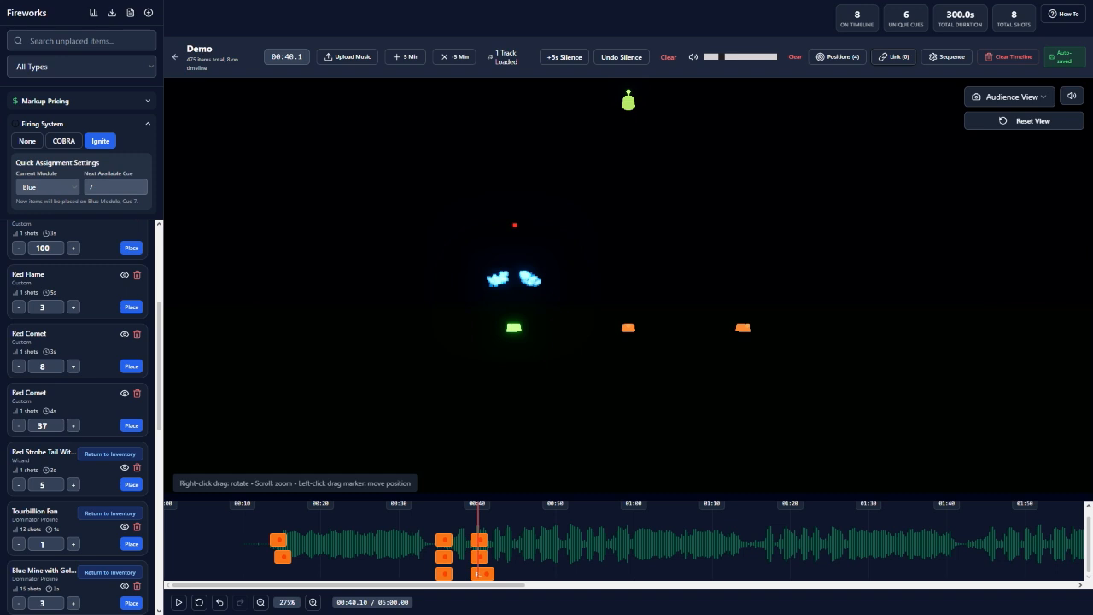
left_click(478, 570)
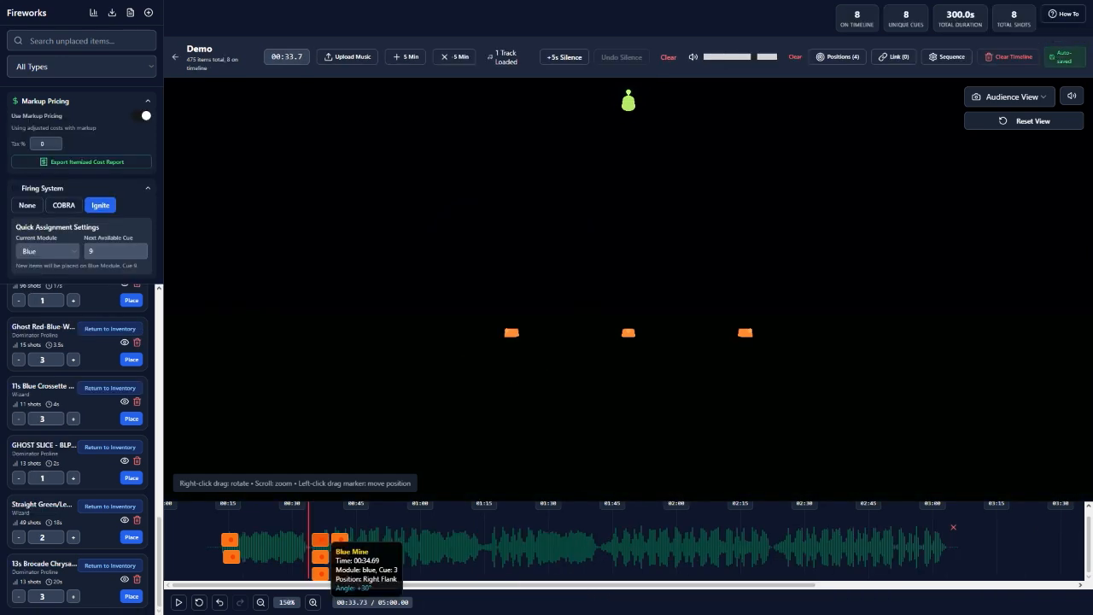
Delete all six items placed at 00:34.69 and 00:39.20 from the timeline.
left_click(321, 556)
left_click(321, 574, "ctrl")
left_click(340, 573, "ctrl")
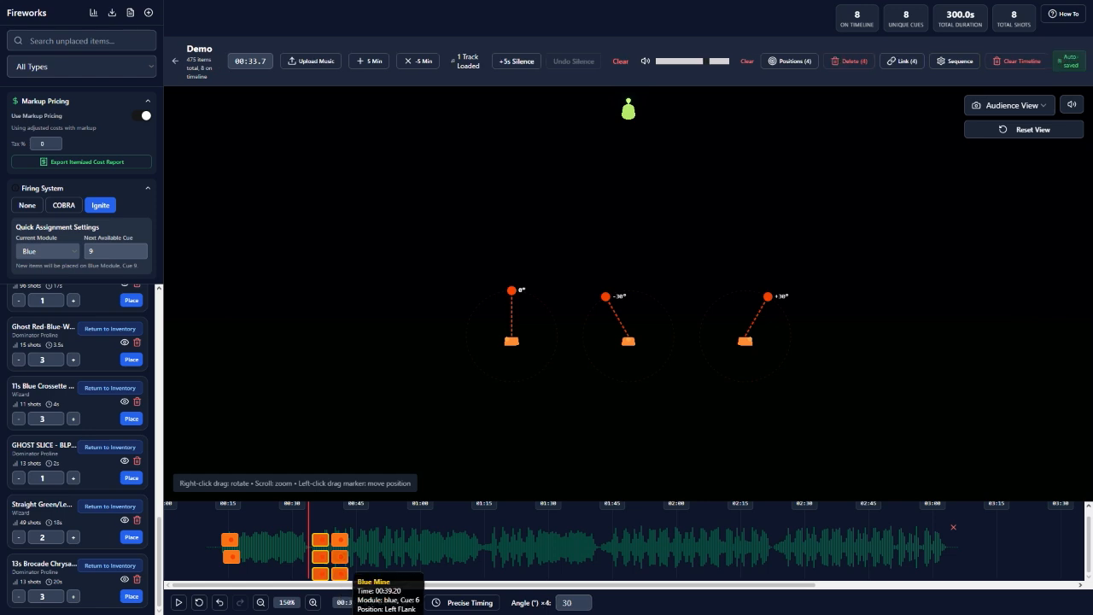
left_click(340, 556, "ctrl")
left_click(341, 541, "ctrl")
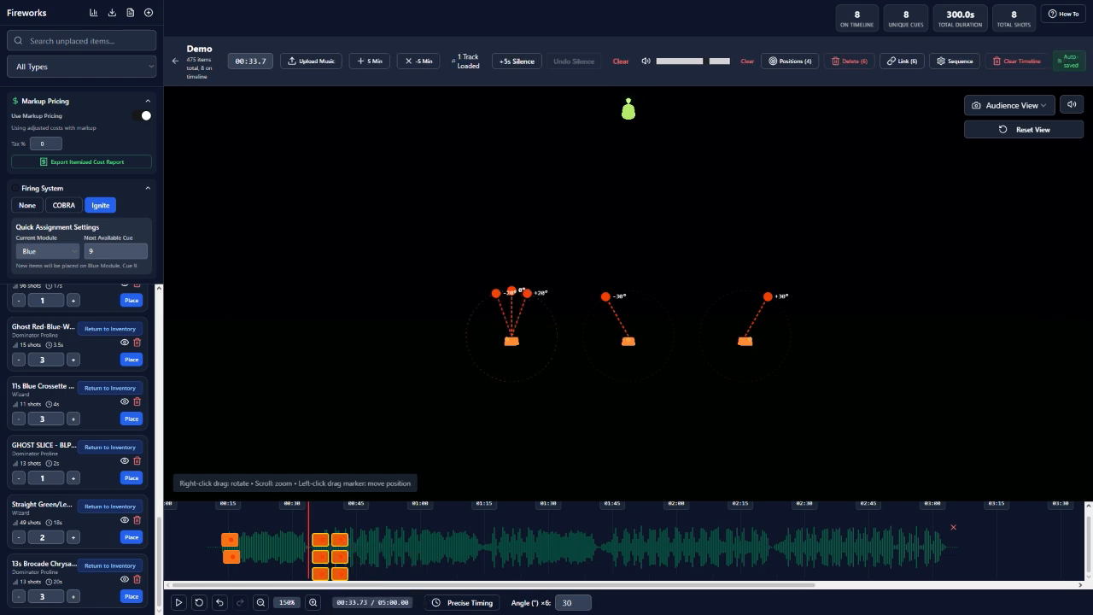
key("Delete")
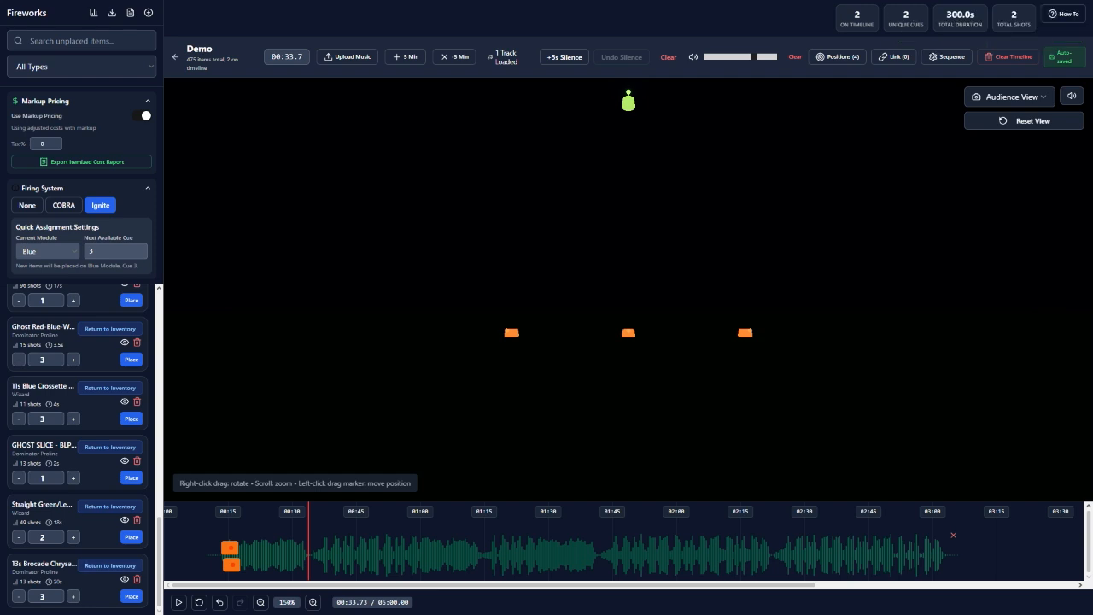
Return the unplaced 15-shot Ghost Red-Blue item by Dominator Proline to the inventory.
scroll(77, 444, "up", 3)
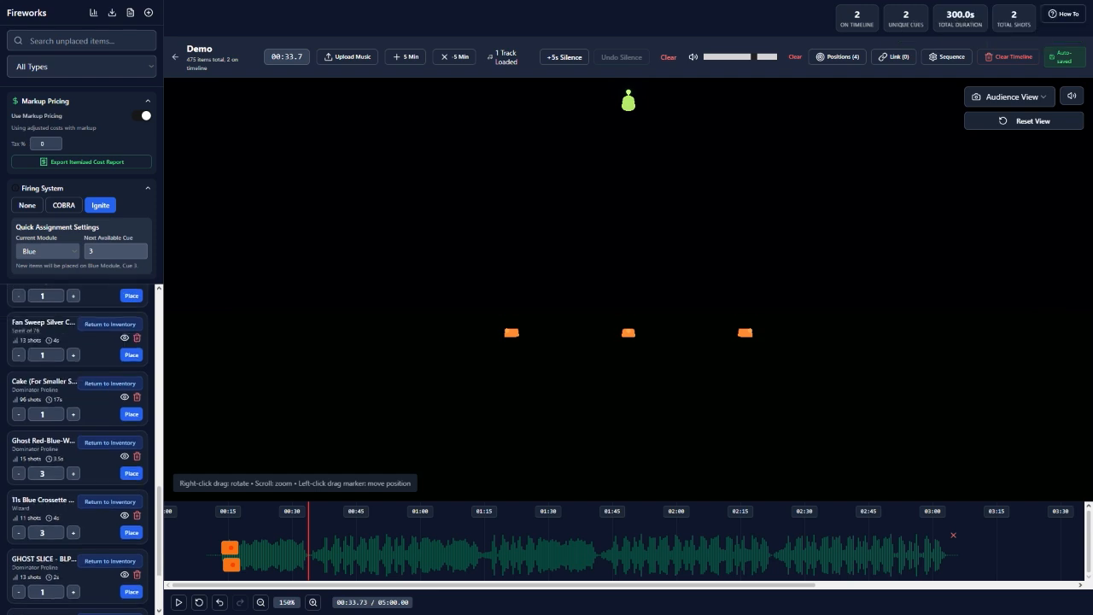
left_click(110, 442)
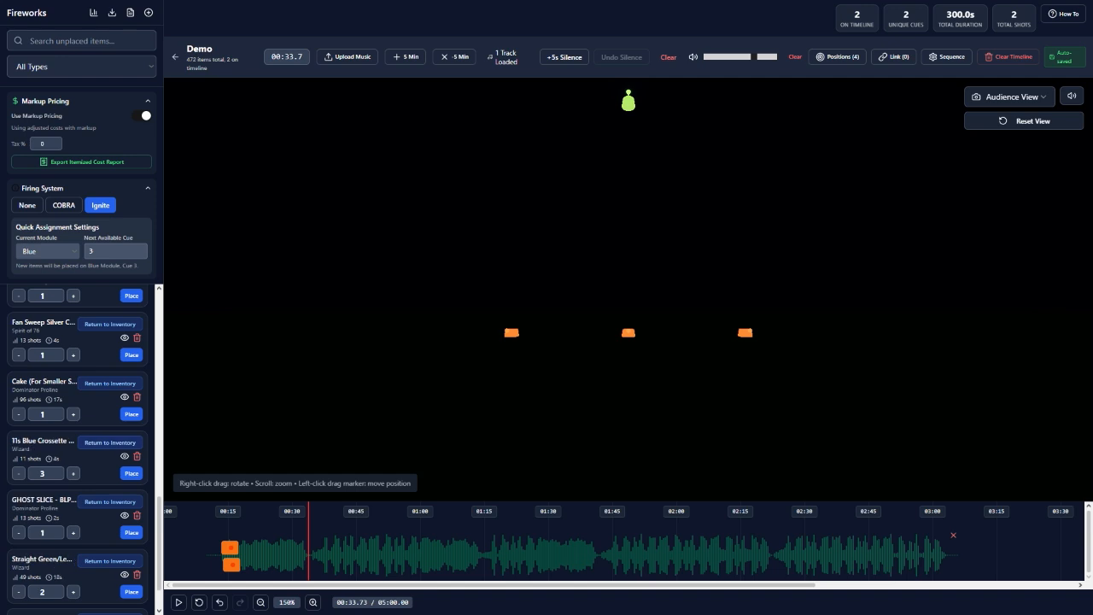
scroll(77, 444, "up", 5)
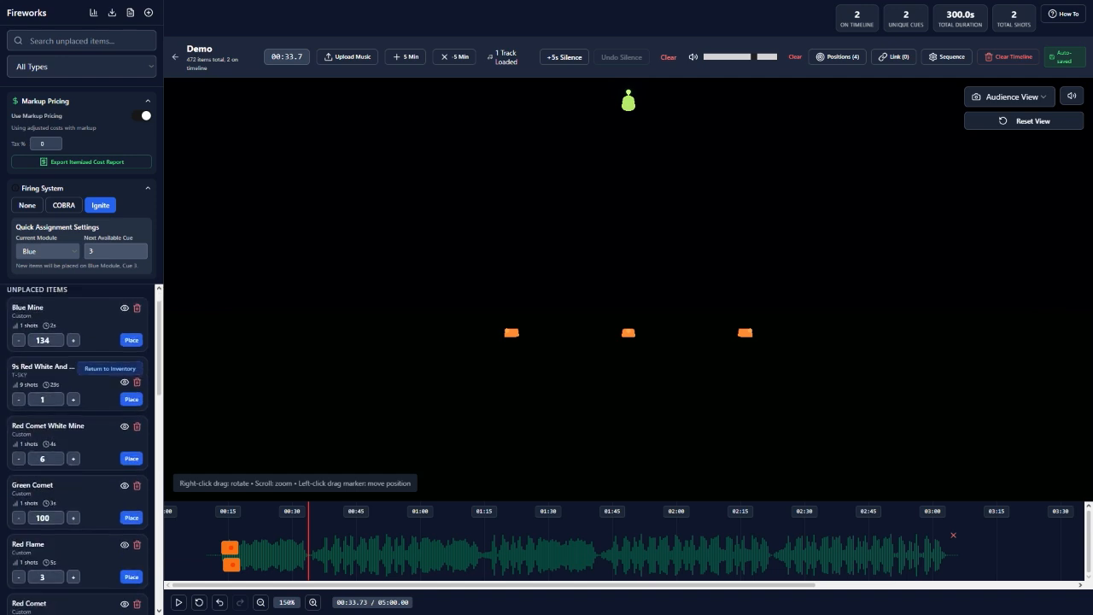
Start a custom firework named Brocade Shells in the Reloadable Shell category with a duration of 2 seconds.
left_click(147, 13)
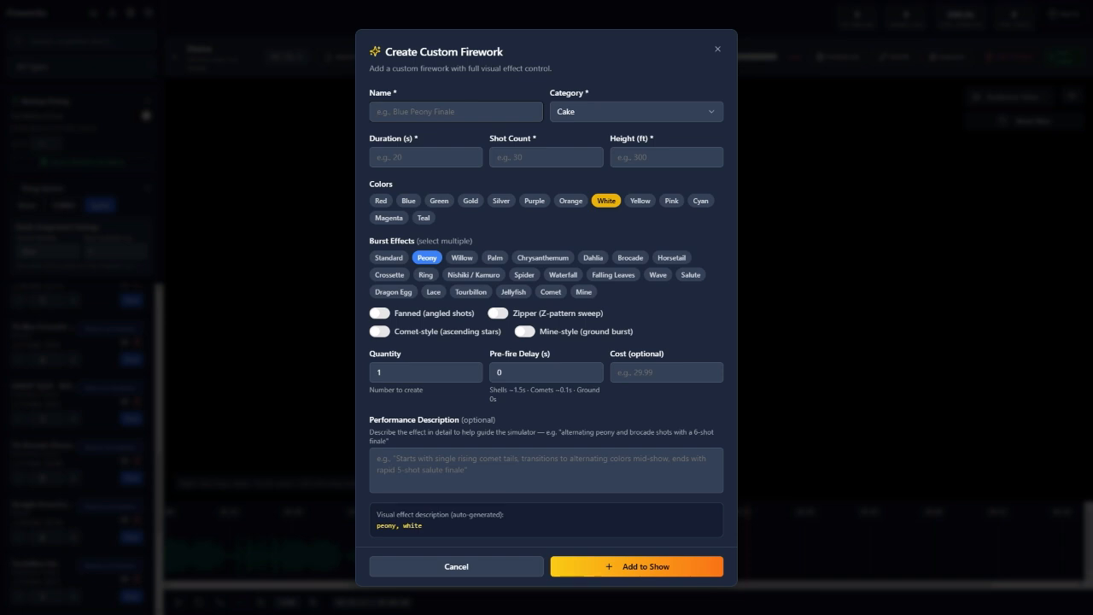
type("Brocade Shells")
left_click(636, 111)
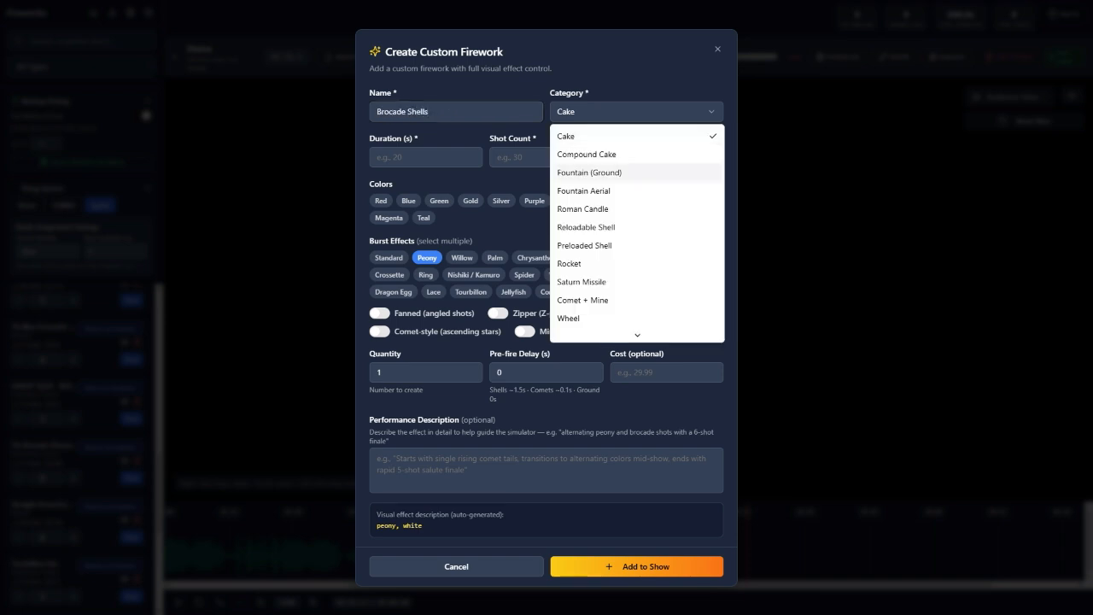
left_click(589, 227)
left_click(425, 177)
type("2")
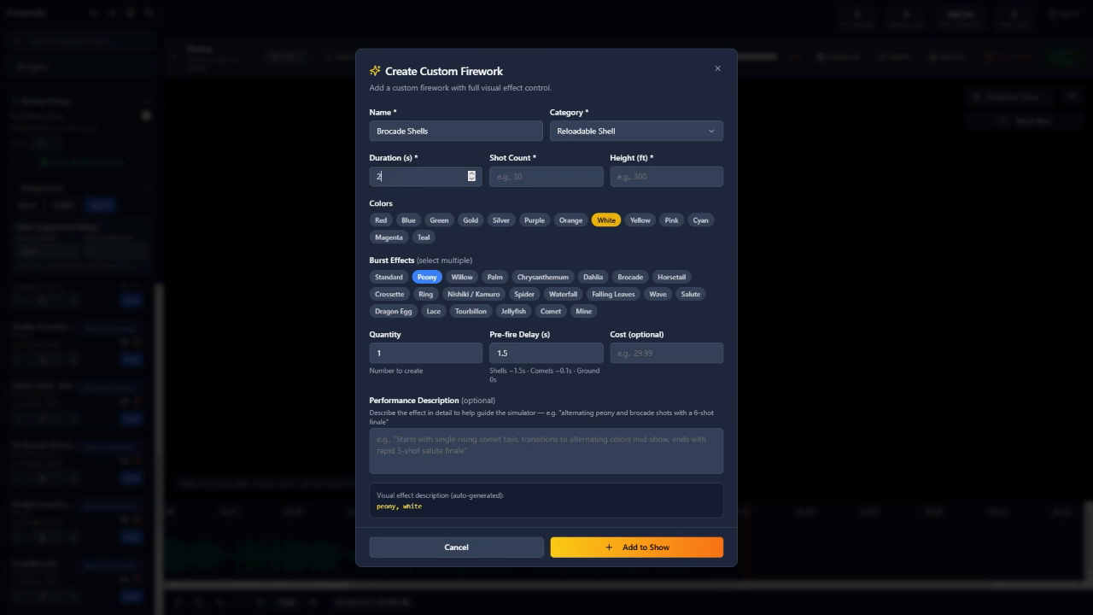
Give the custom firework 1 shot and a 300 ft height, with Gold as its only color and Brocade as its only burst effect.
left_click(545, 176)
type("1")
key("Tab")
type("300")
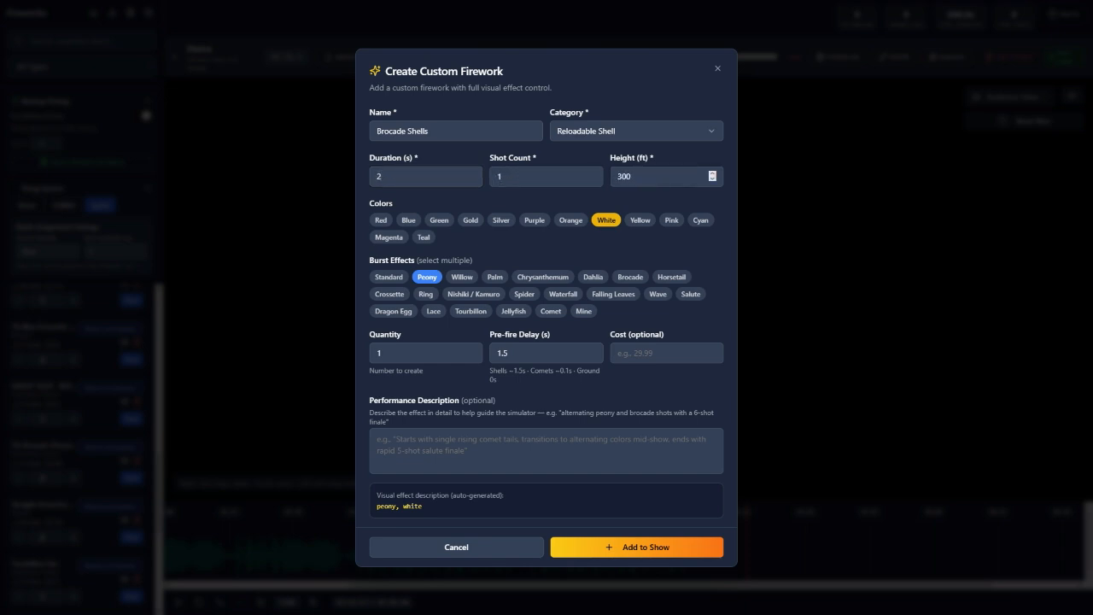
left_click(606, 220)
left_click(471, 220)
left_click(427, 276)
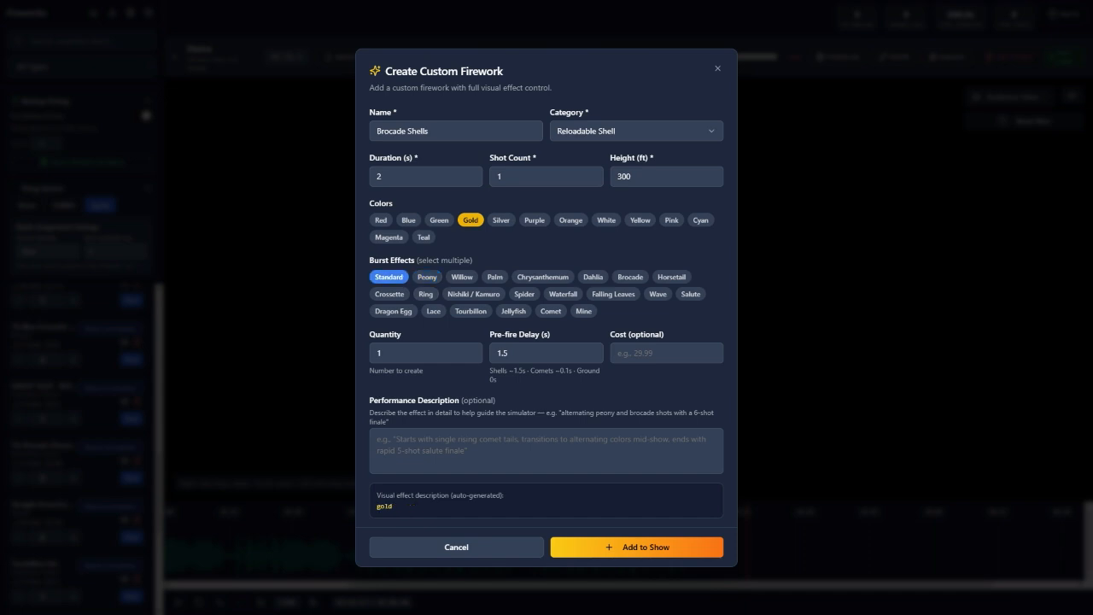
left_click(630, 277)
Set the quantity to 10, cost to 2 and performance description to "Golden Brocade", and add the firework to the show.
left_click(381, 360)
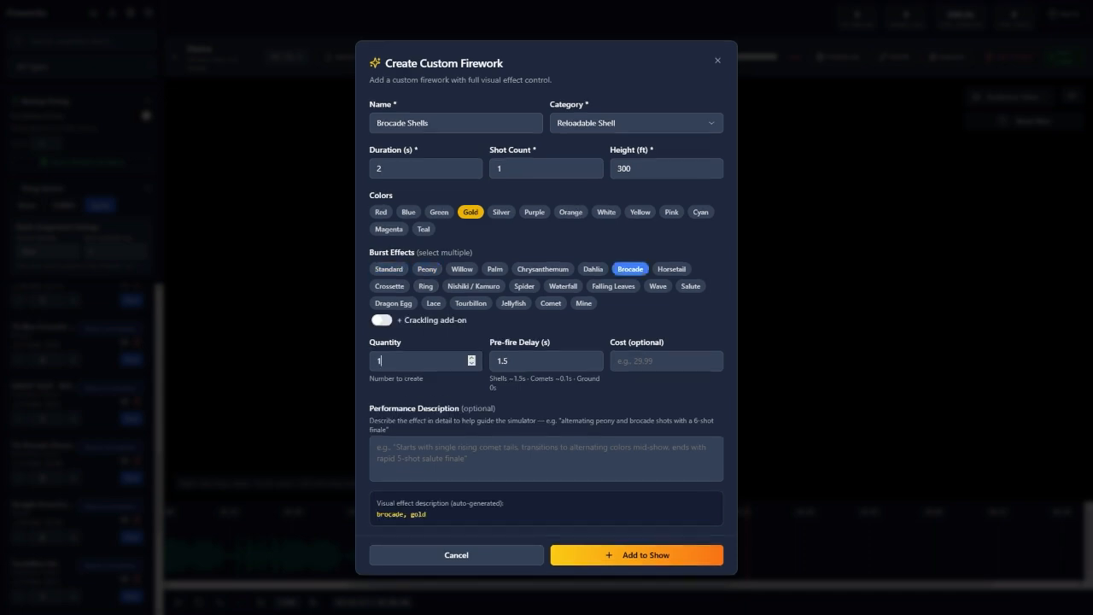
type("0")
left_click(653, 361)
type("2")
left_click(546, 458)
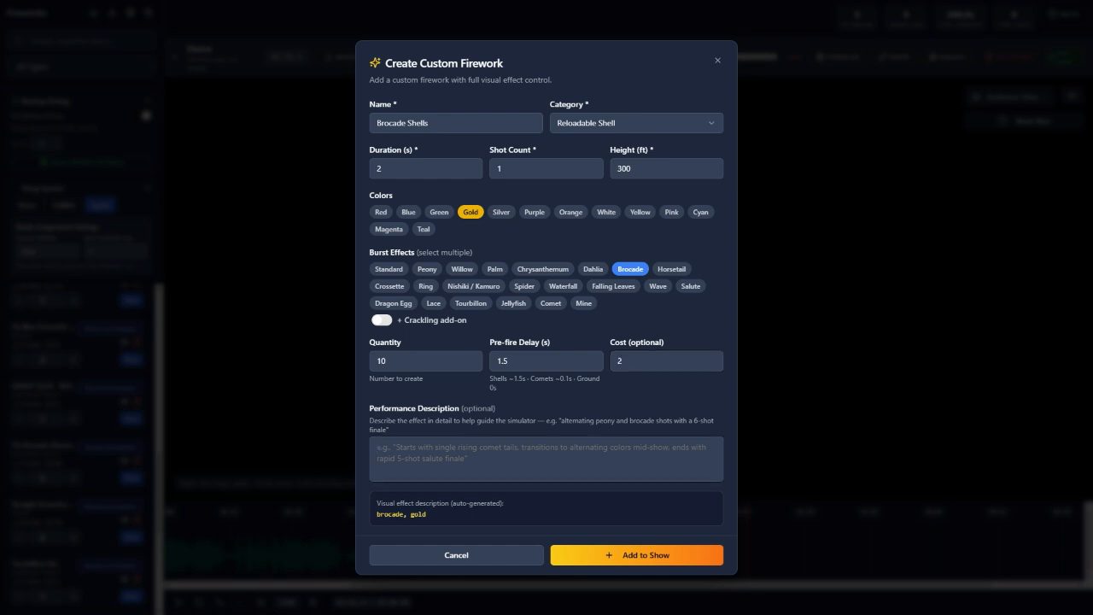
type("Golden Bro")
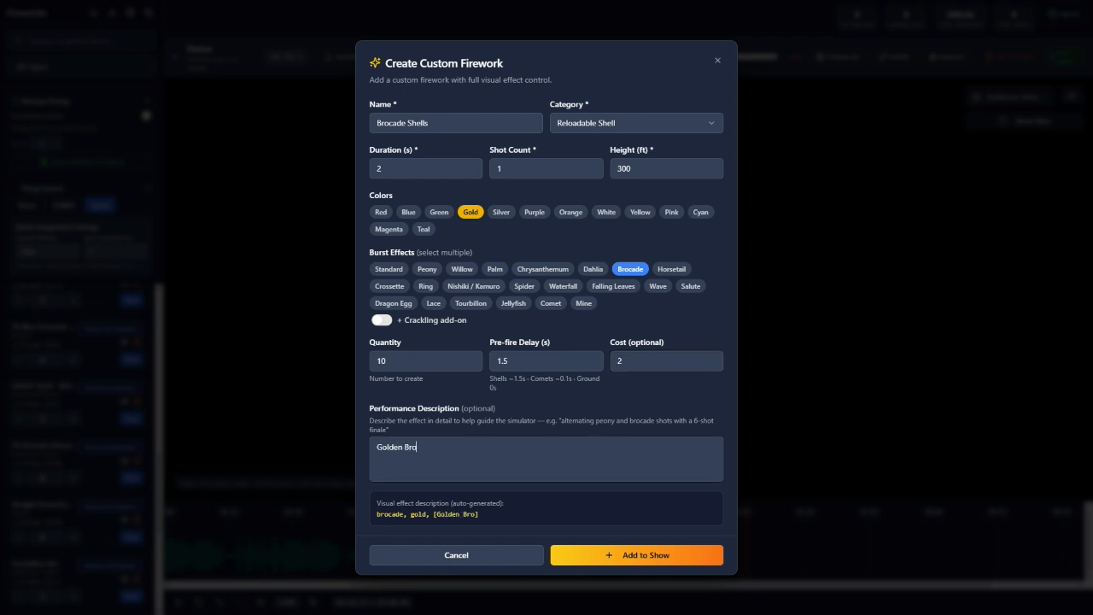
type("cade")
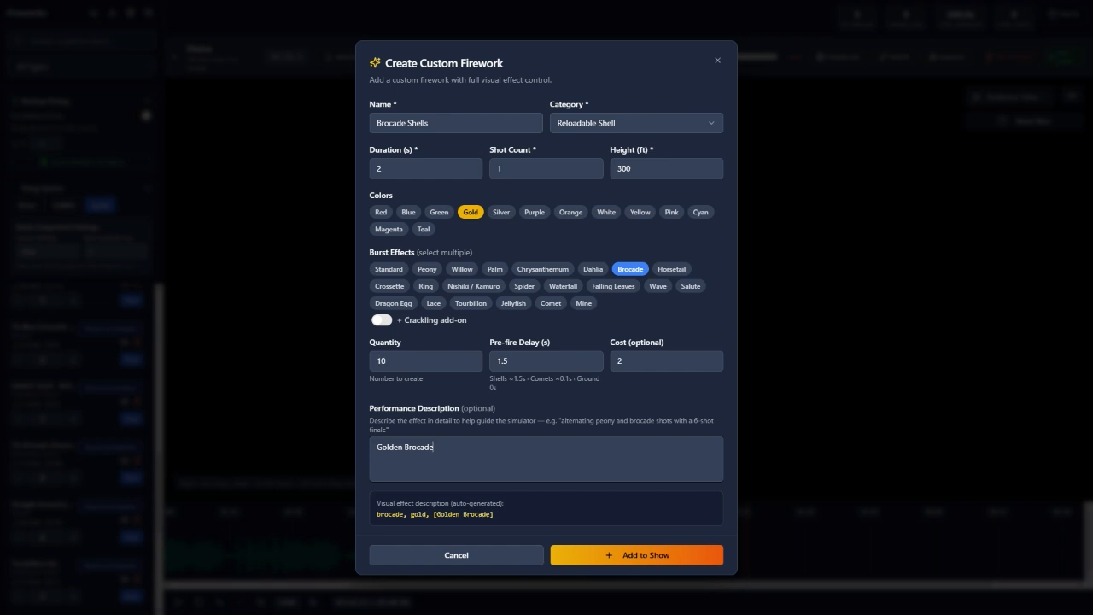
left_click(637, 555)
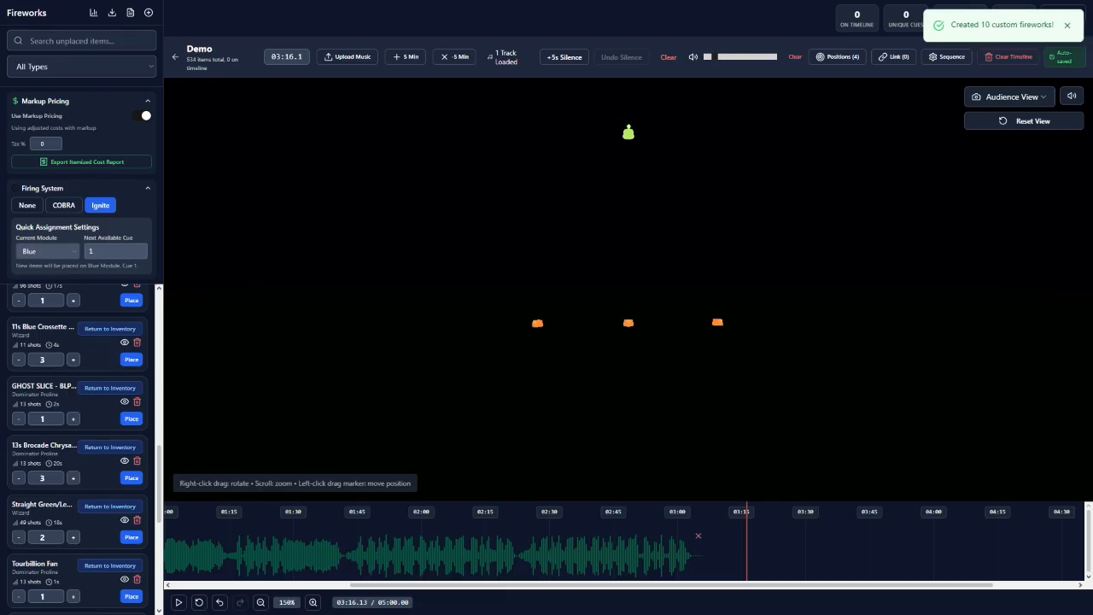
Place one of the new Brocade Shells on the timeline at 03:16.13.
scroll(77, 512, "down", 5)
left_click(131, 596)
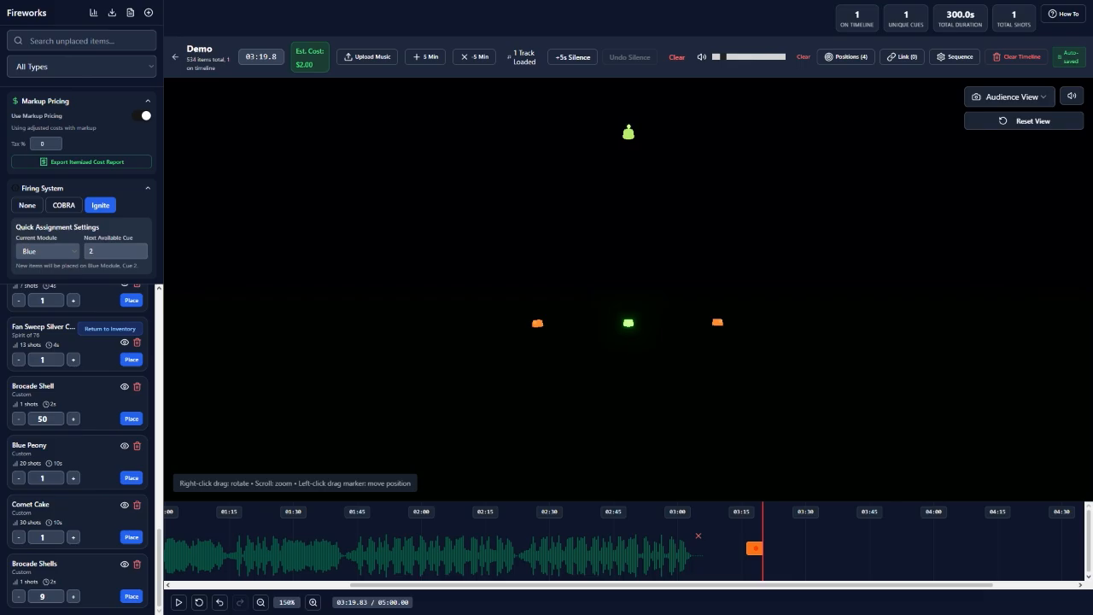
Start a sequence at 03:19.83 with the Brocade Shells and set its interval to 0.6 seconds.
left_click(955, 57)
scroll(542, 247, "down", 10)
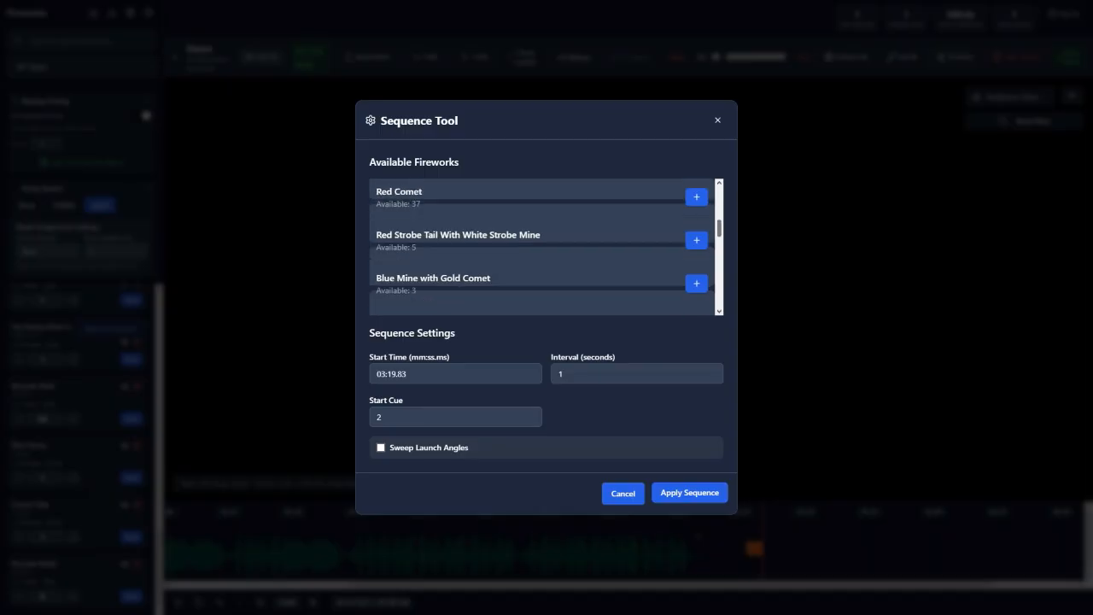
left_click(696, 292)
double_click(563, 334)
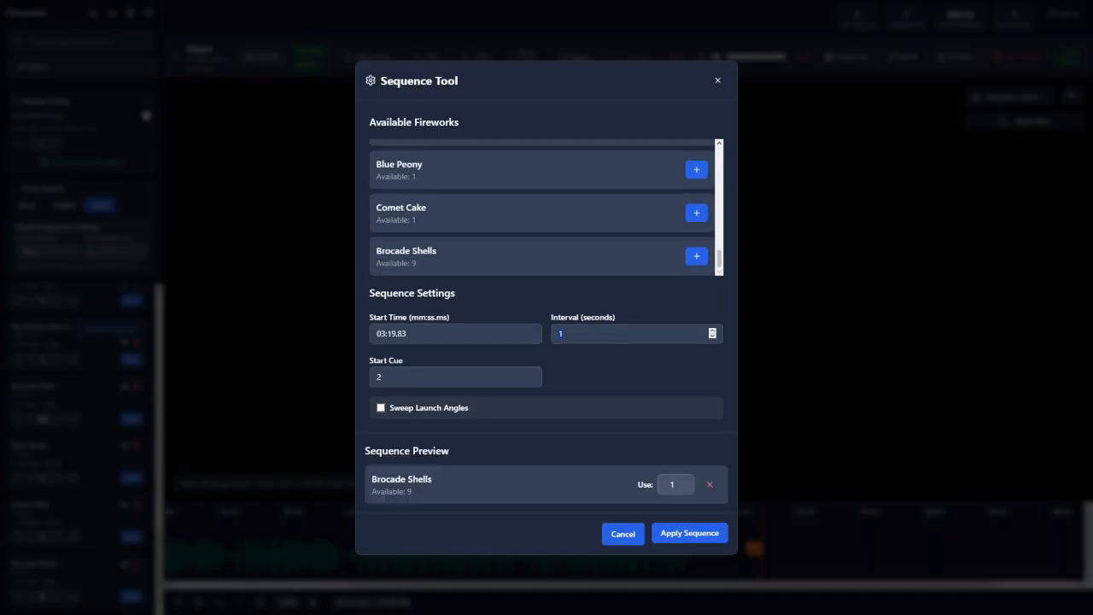
type("0.6")
Sweep the sequence's launch angles in fixed 10° steps, starting at -10°.
left_click(381, 407)
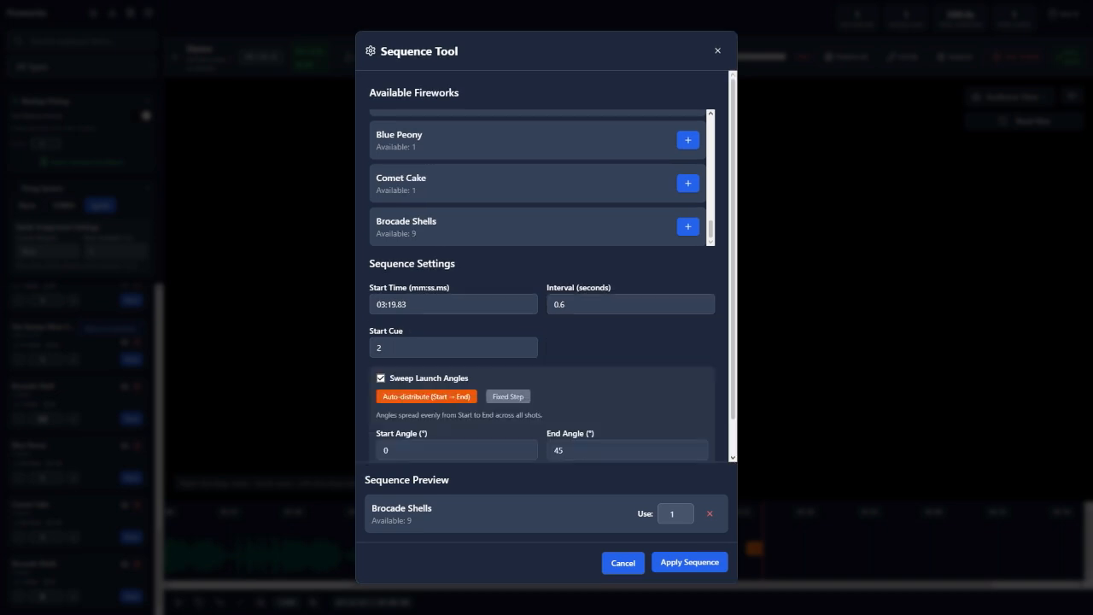
left_click(508, 396)
scroll(495, 401, "down", 1)
double_click(387, 411)
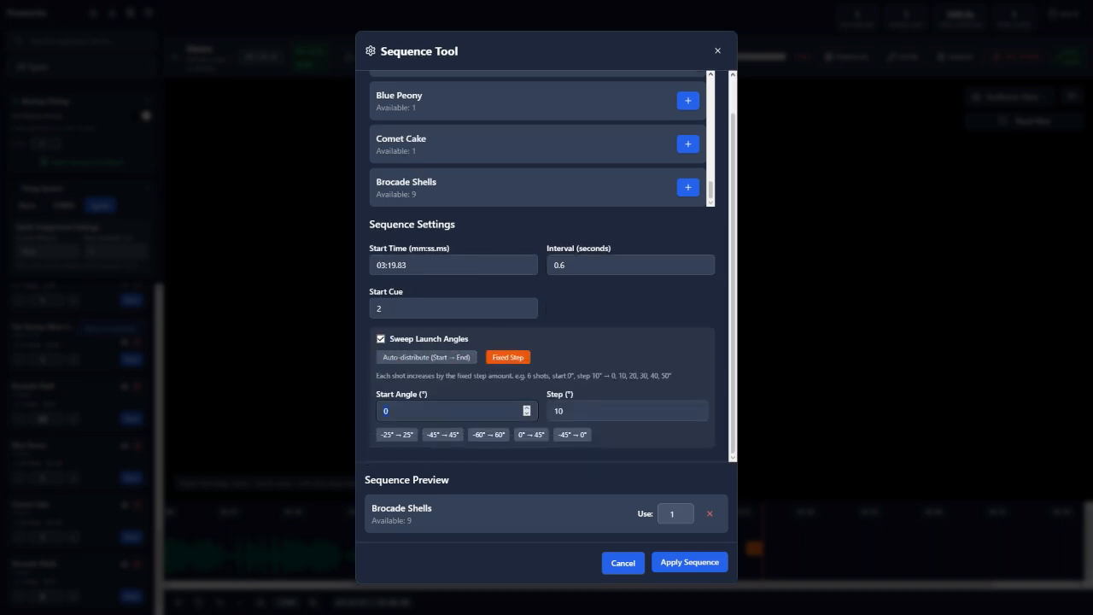
type("-10")
Apply the sequence with all 9 available Brocade Shells and play it back.
left_click(680, 513)
type("6")
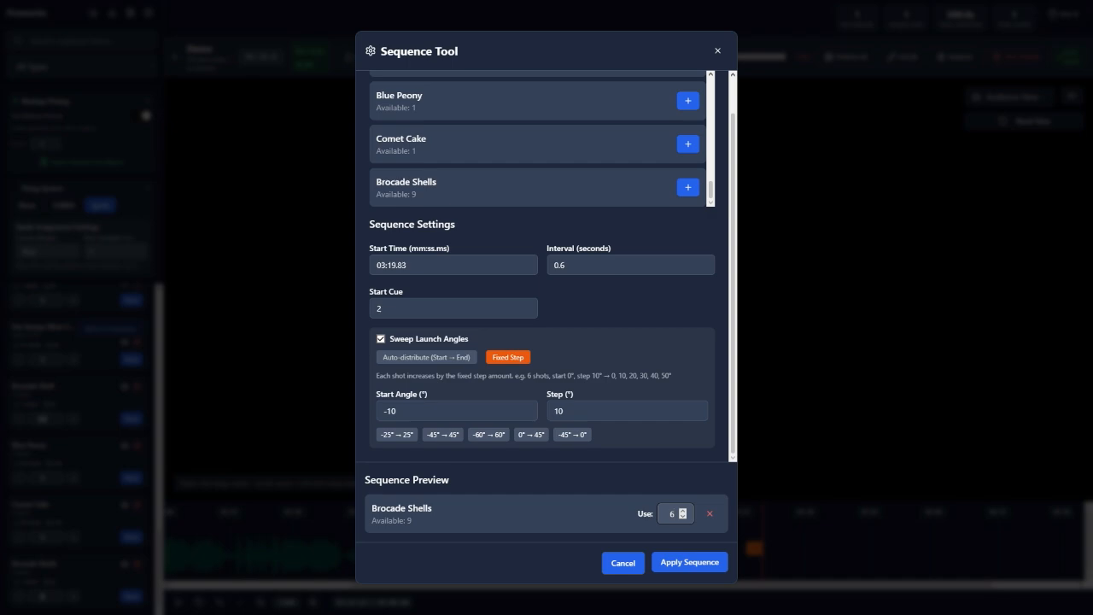
key("Return")
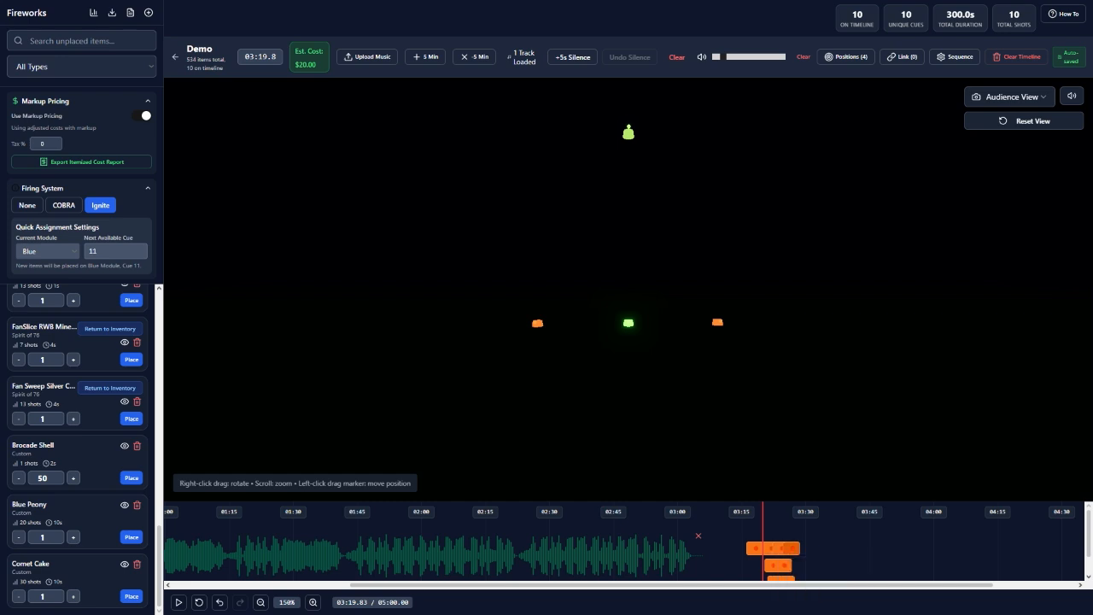
key("space")
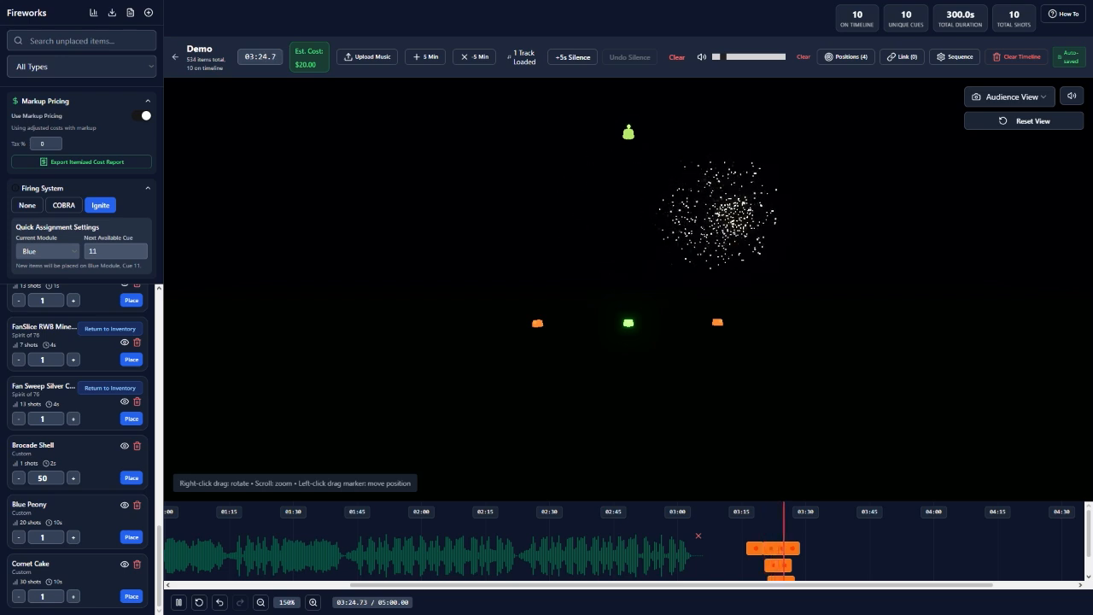
key("space")
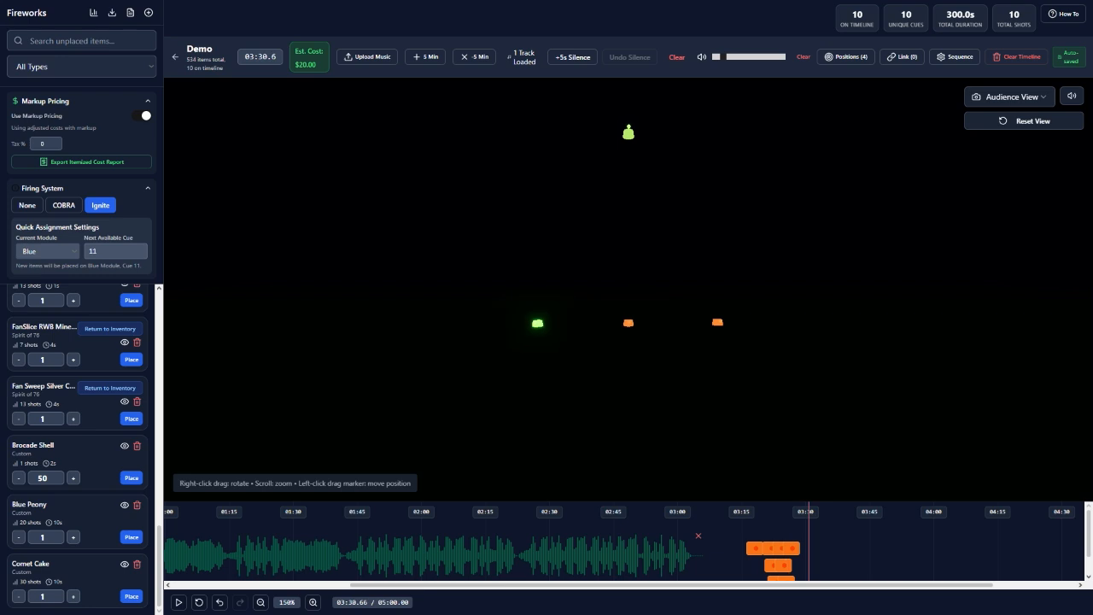
Start another sequence at 03:30.66 with the Red Comet that has 9 available, at an interval of 0.2 seconds.
left_click(954, 57)
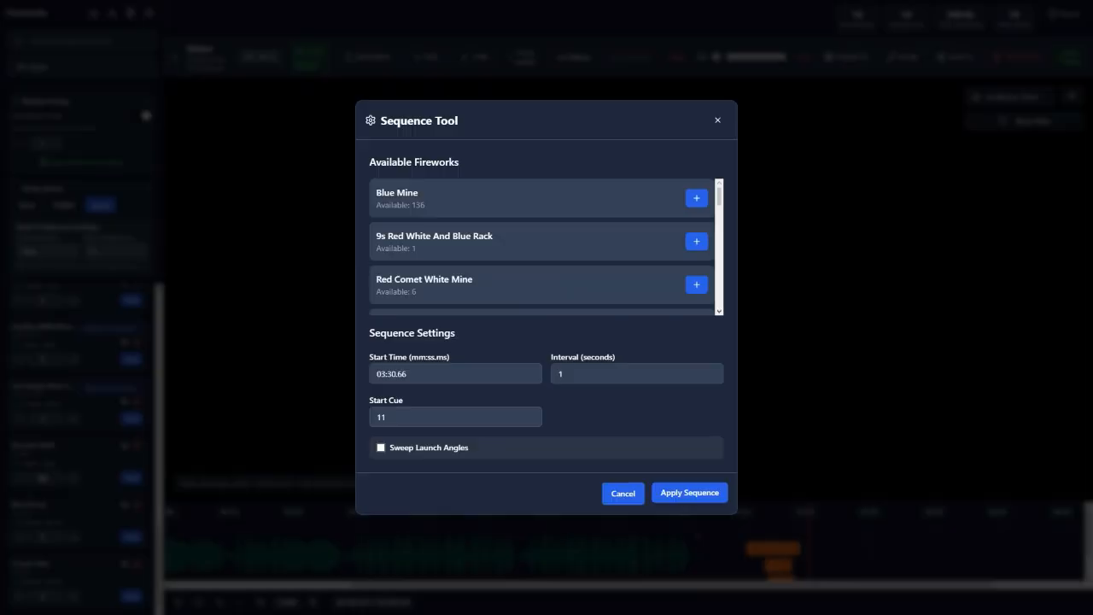
scroll(542, 247, "down", 3)
left_click(696, 301)
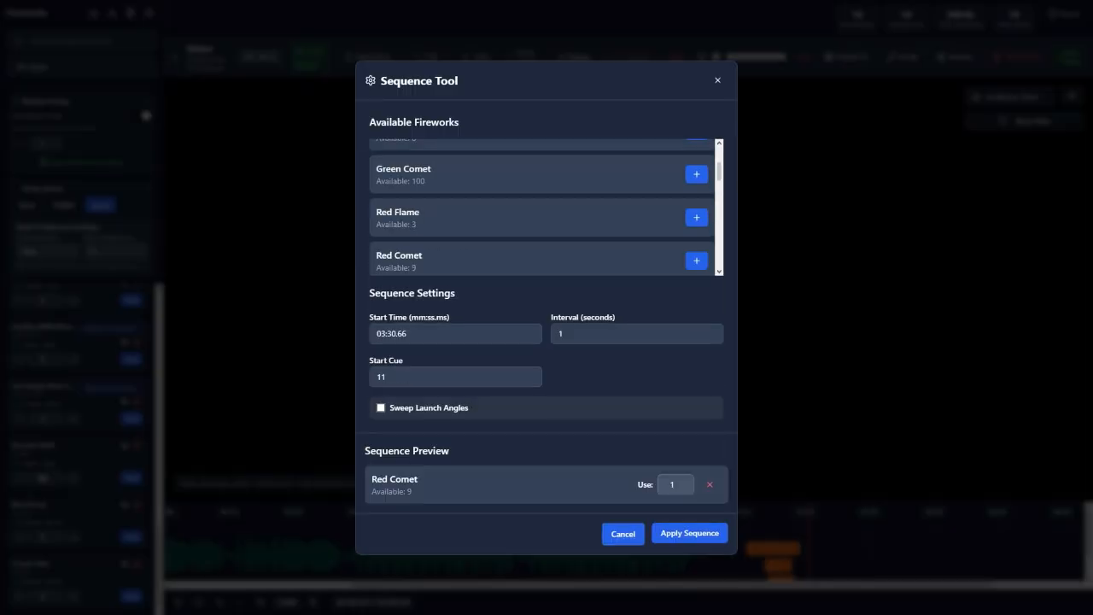
double_click(561, 334)
type("0.2")
Enable swept launch angles, use all 9 Red Comets, then apply the sequence and play it back.
left_click(380, 408)
scroll(461, 427, "down", 1)
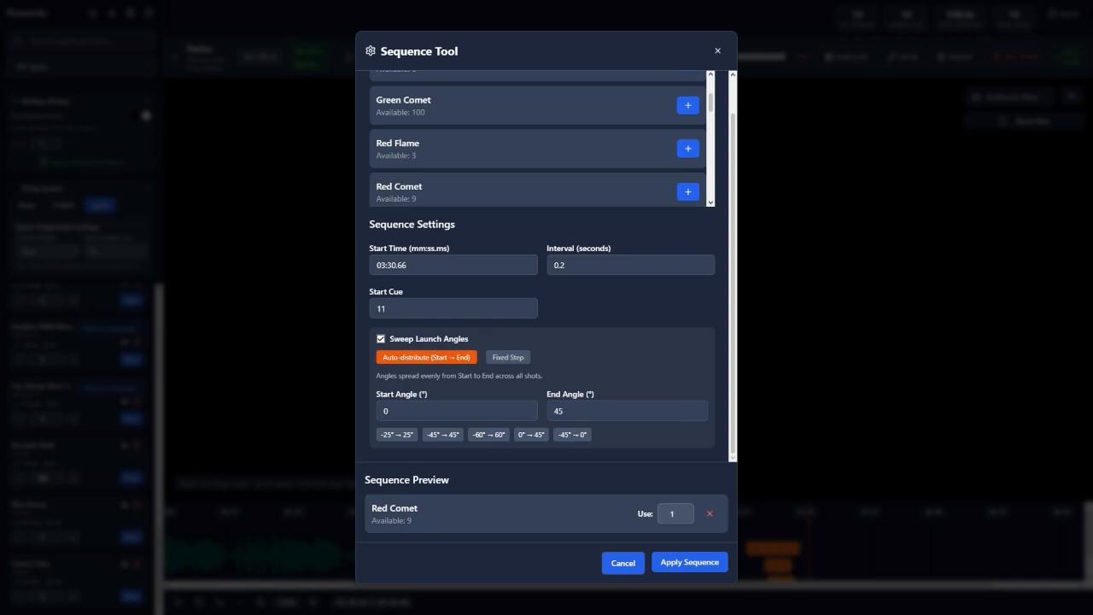
left_click(682, 509)
left_click(690, 562)
key("space")
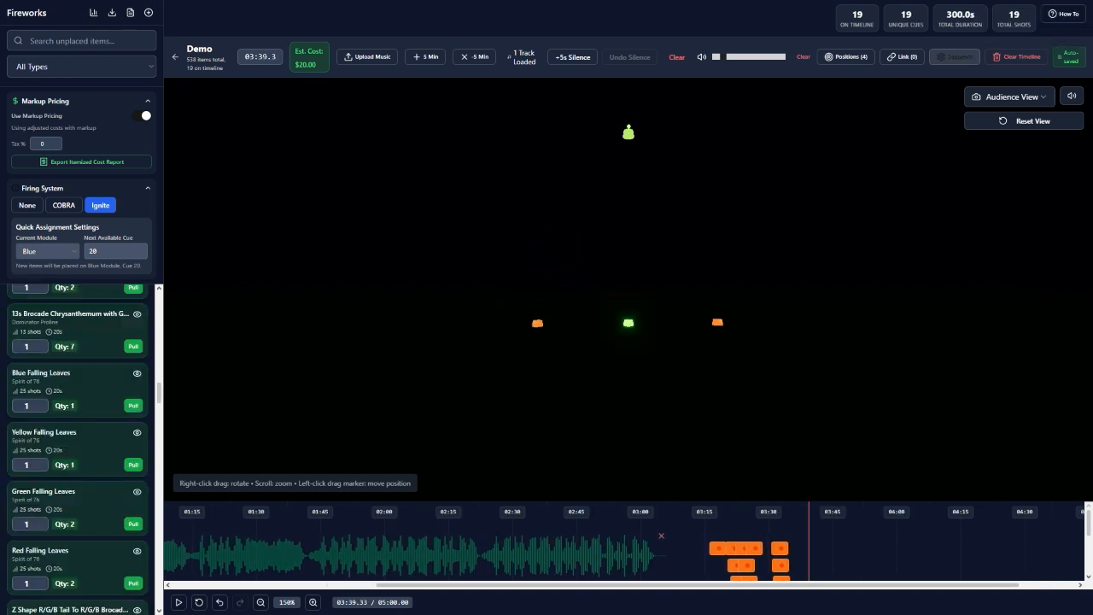
Start a new sequence at 03:39.33 with the 96S Mini Pearl Zipper Cake at an interval of 2 seconds.
left_click(953, 57)
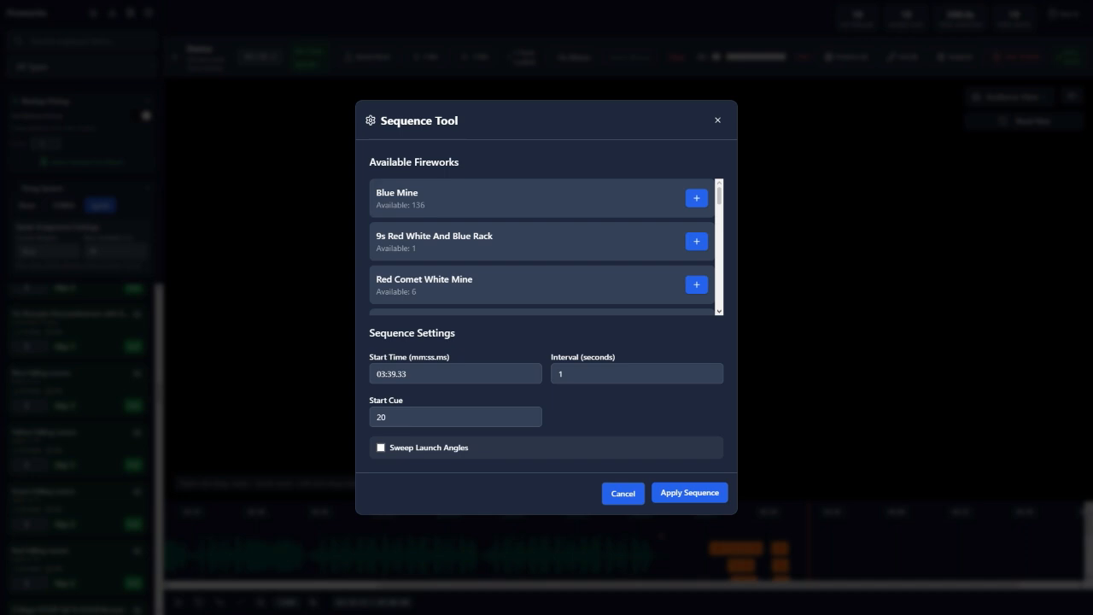
scroll(541, 246, "down", 1)
scroll(542, 247, "down", 5)
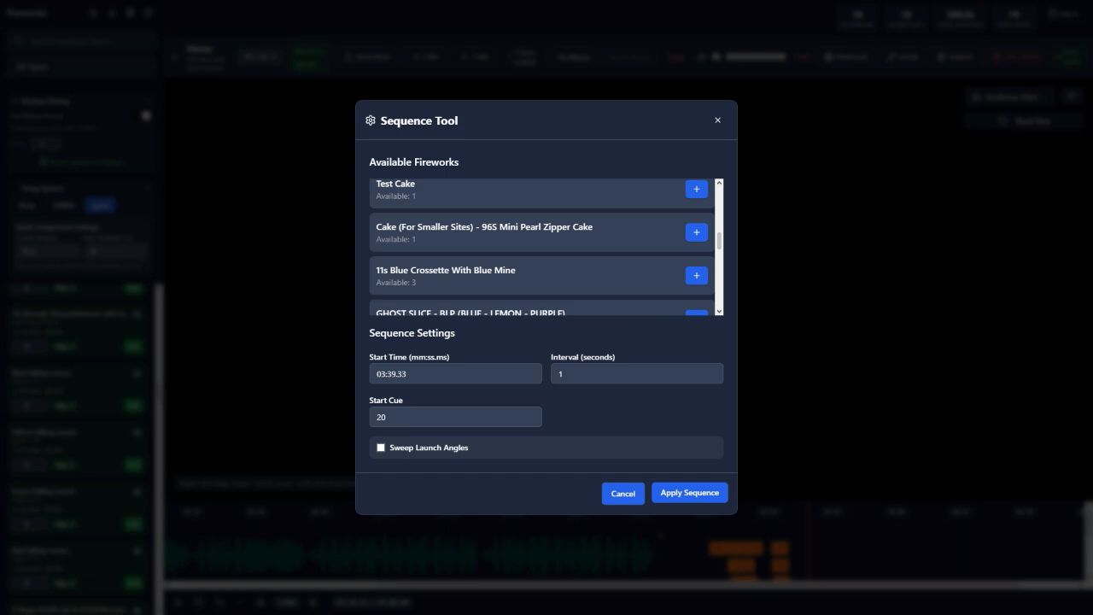
left_click(695, 231)
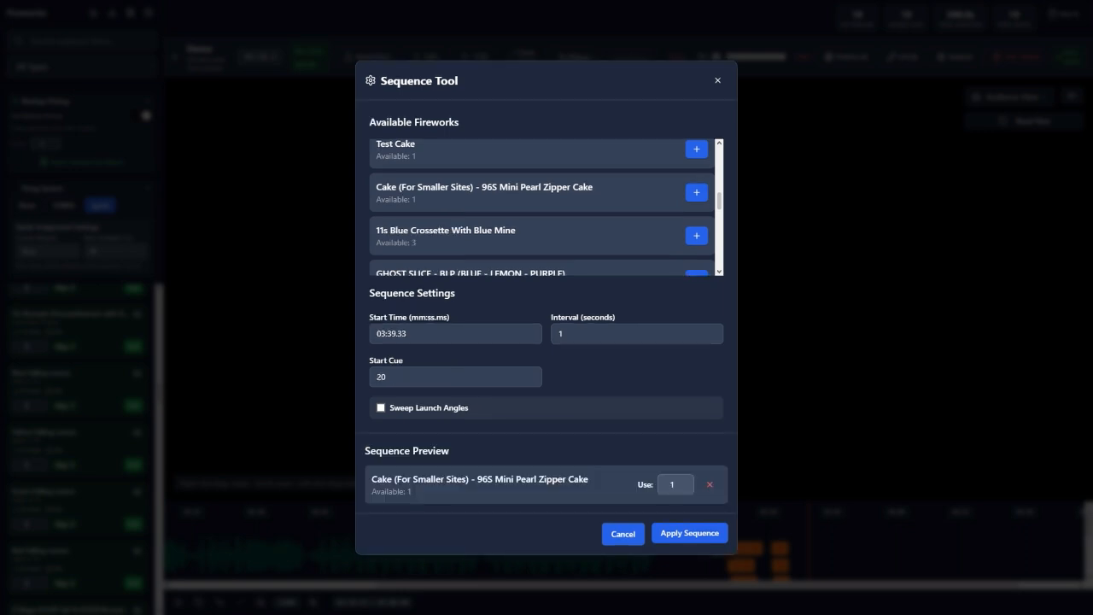
left_click(561, 333)
type("2")
scroll(542, 207, "down", 1)
scroll(542, 208, "down", 1)
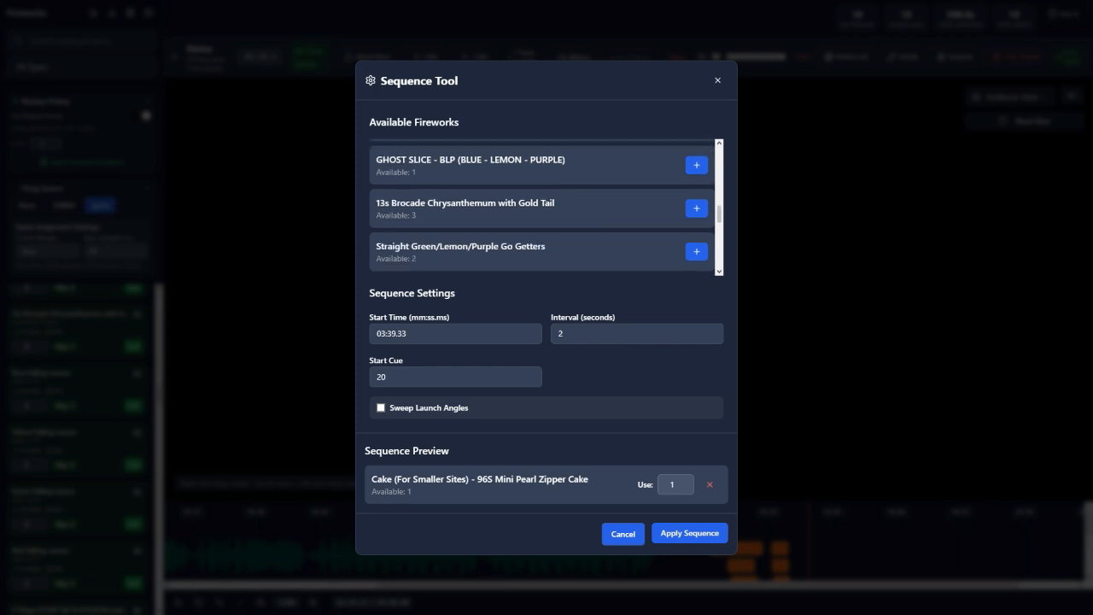
Add the 13s Brocade Chrysanthemum with Gold Tail and Blue Falling Leaves to the sequence, then apply it and play it back.
left_click(697, 208)
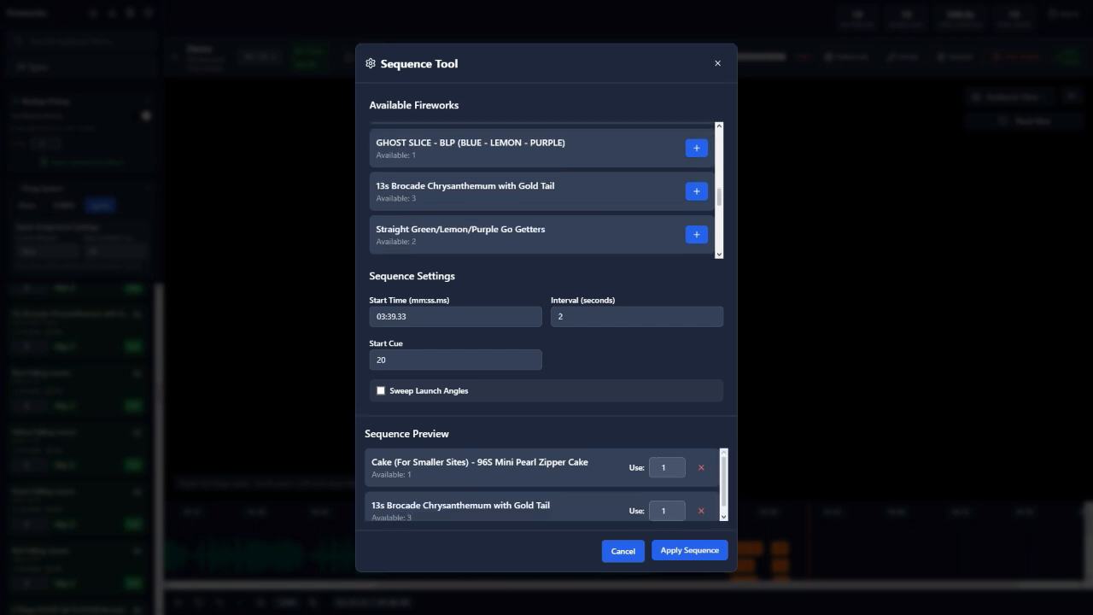
scroll(598, 197, "down", 3)
scroll(542, 197, "down", 3)
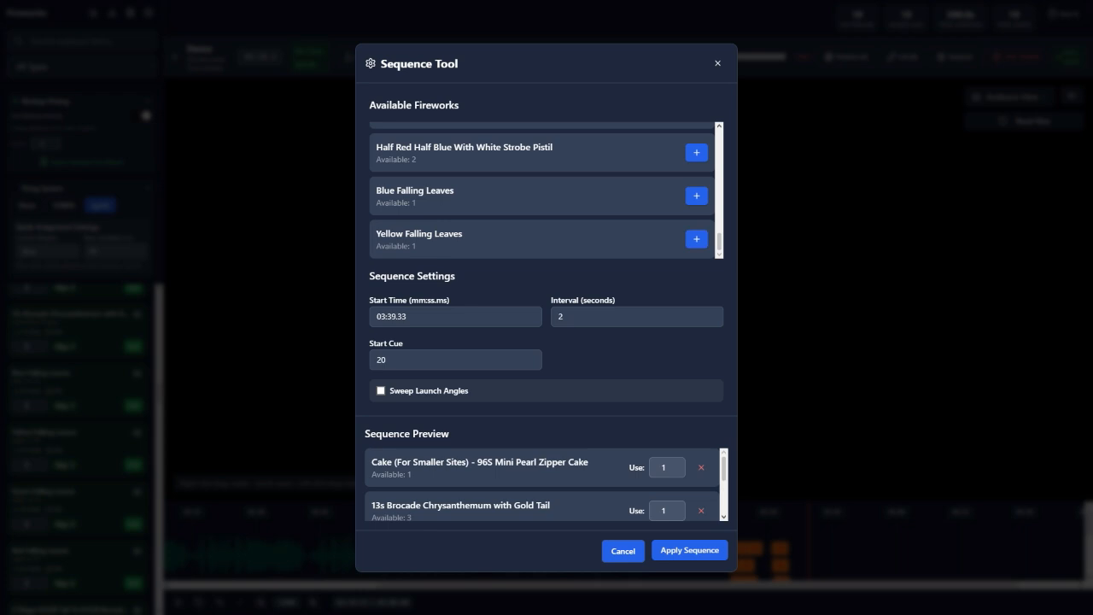
scroll(542, 486, "down", 2)
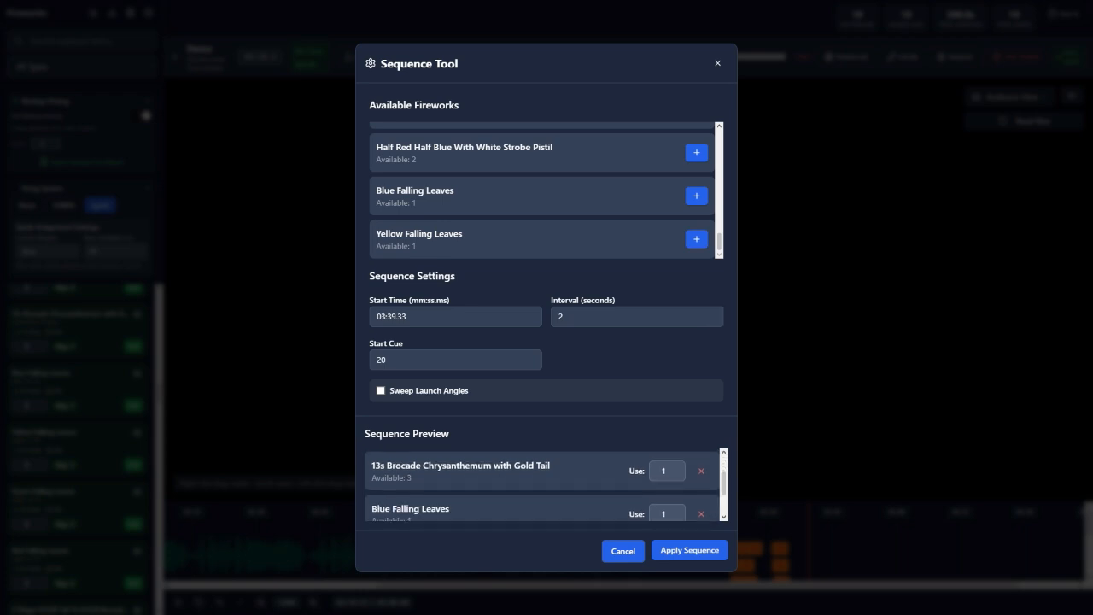
left_click(689, 550)
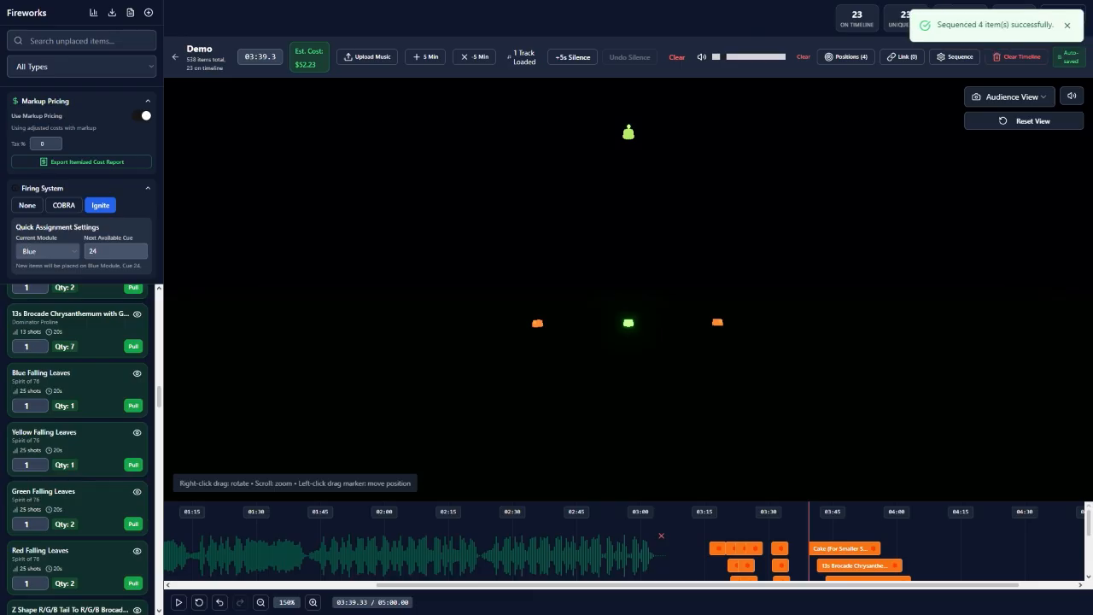
key("space")
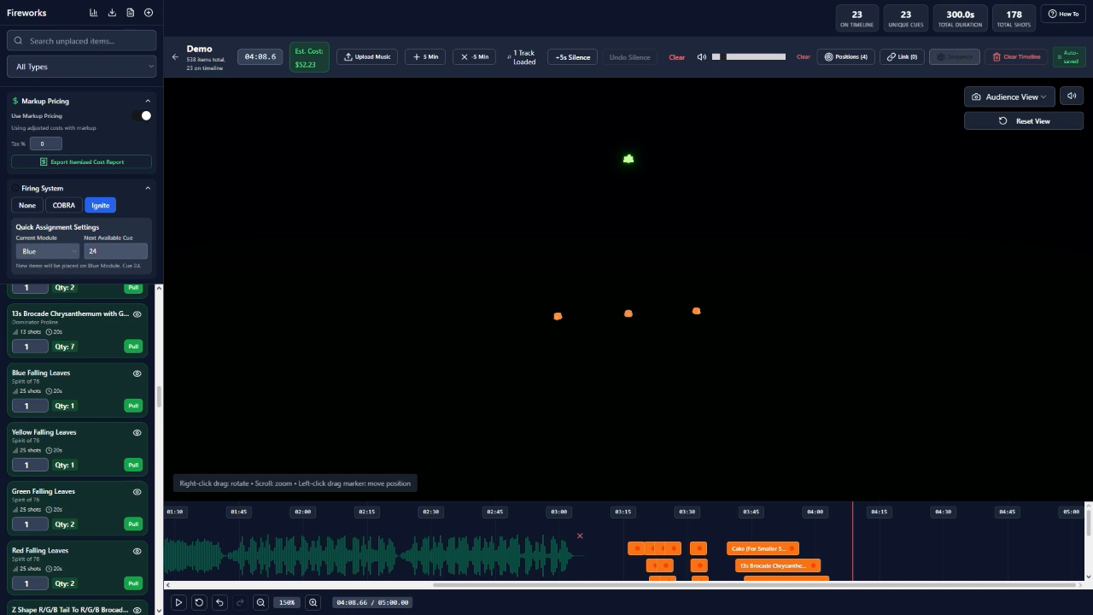
Start a Blue Mine sequence at 04:08.66 with a 0.2-second interval, sweeping launch angles in fixed 10° steps from 0°.
left_click(954, 56)
left_click(696, 197)
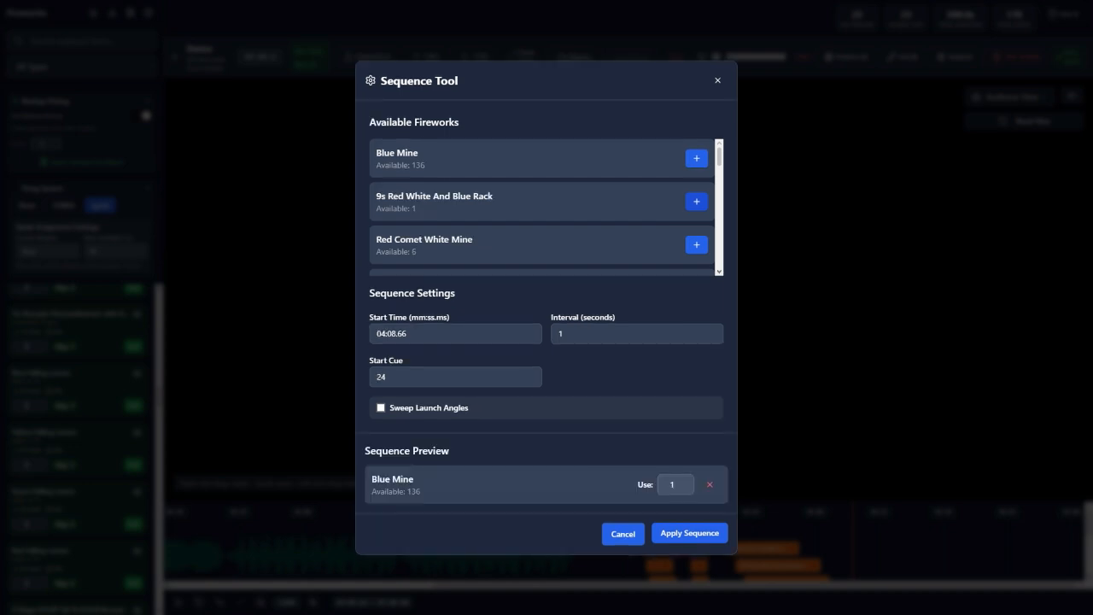
left_click(712, 333)
type("0.2")
left_click(381, 407)
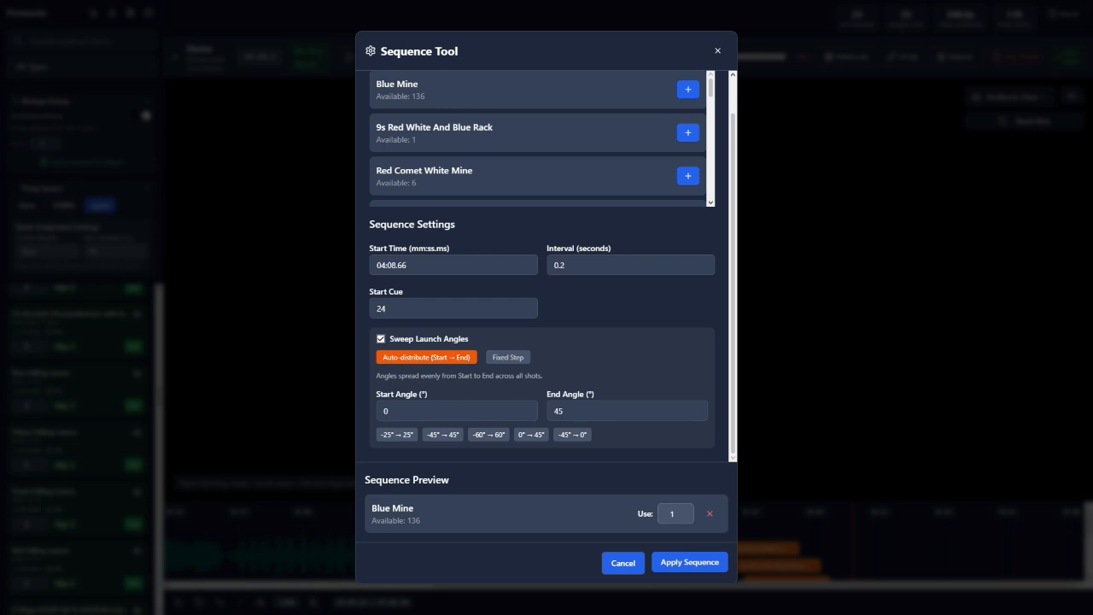
left_click(508, 357)
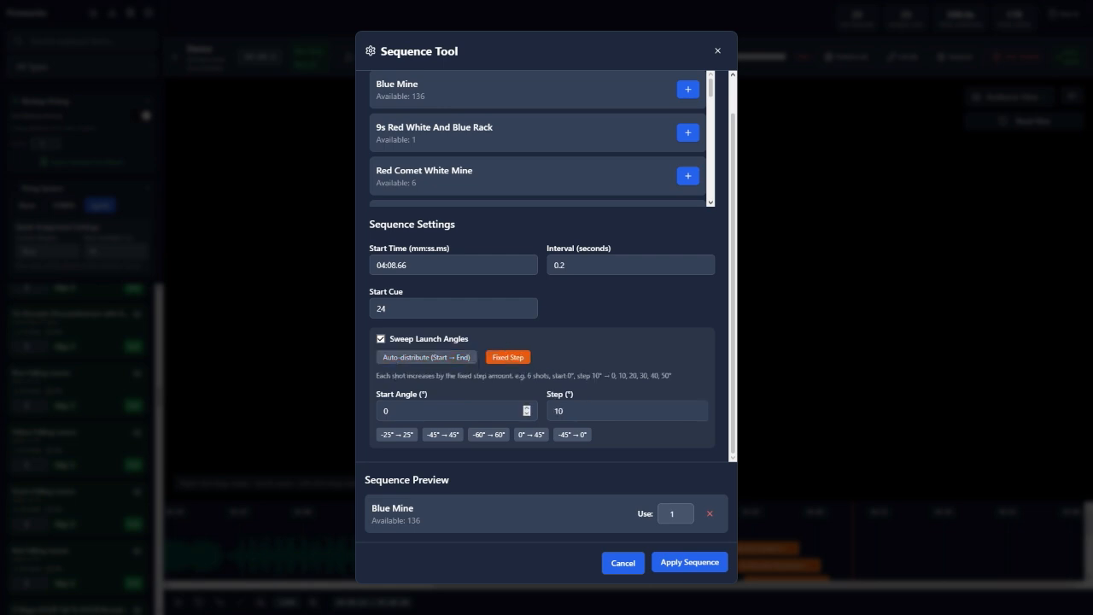
Use 38 Blue Mines in the sequence, apply it and play it back.
double_click(673, 514)
type("38")
left_click(689, 561)
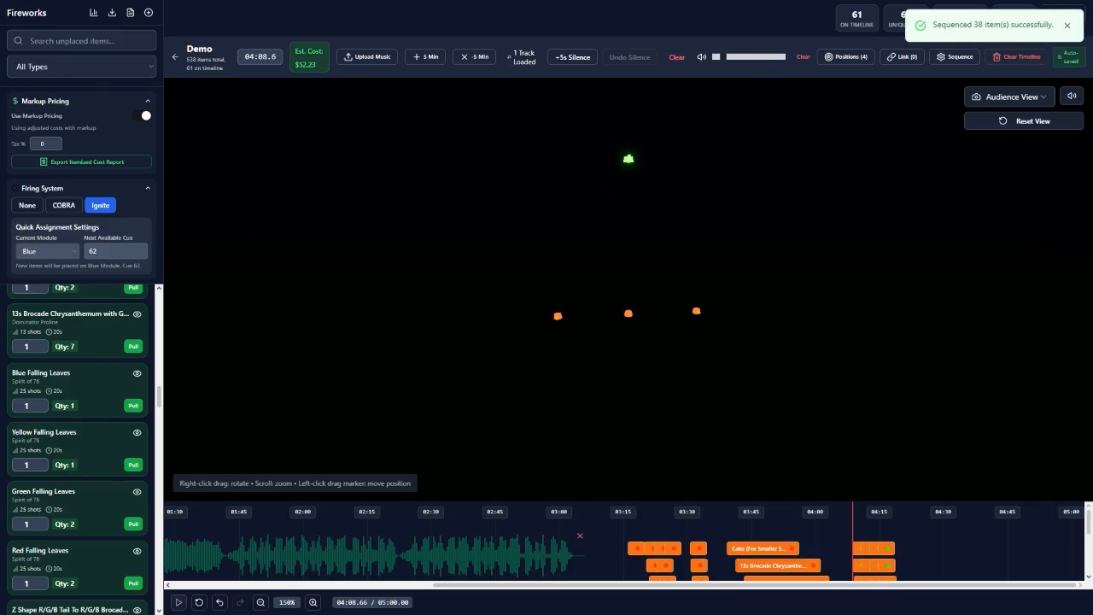
left_click(179, 602)
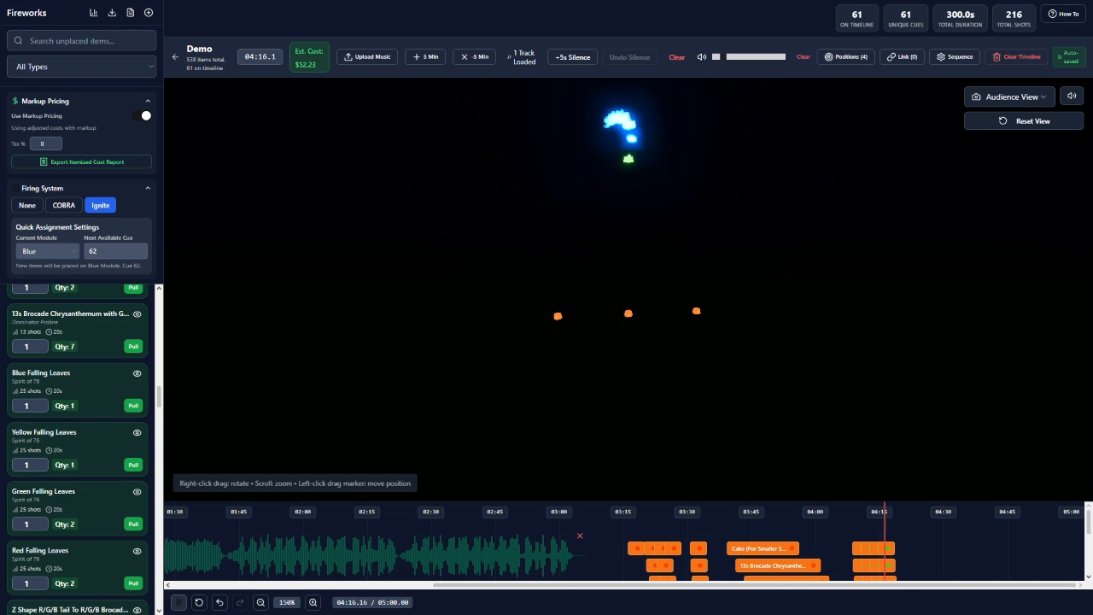
left_click(906, 547)
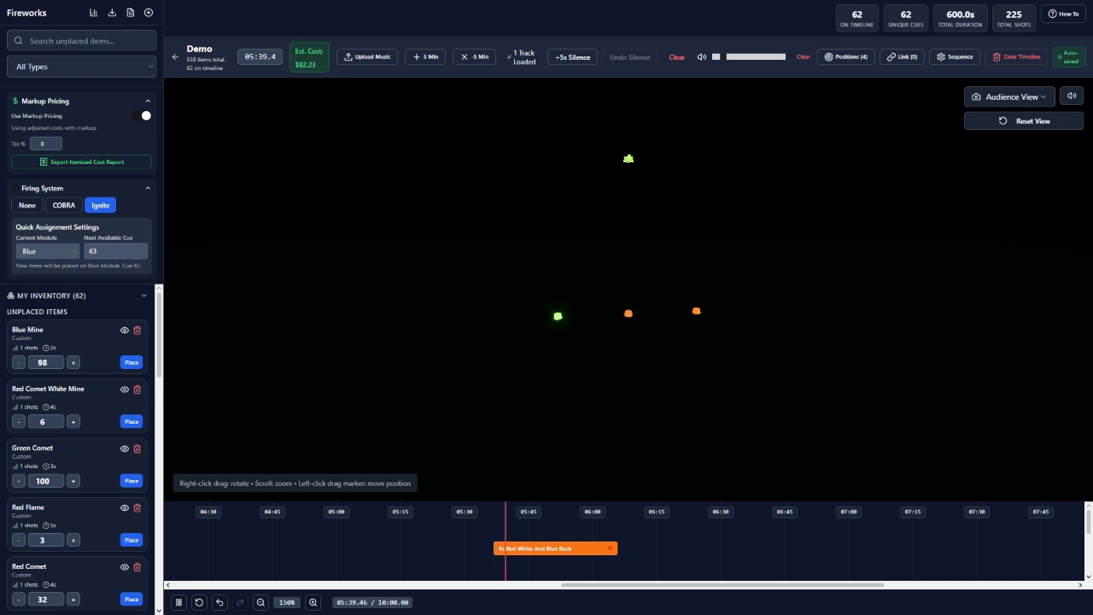
Set the 9s Red White And Blue Rack on the timeline to a slightly earlier time and assign it to the Right Flank position.
left_click(453, 549)
left_click(552, 548)
key("space")
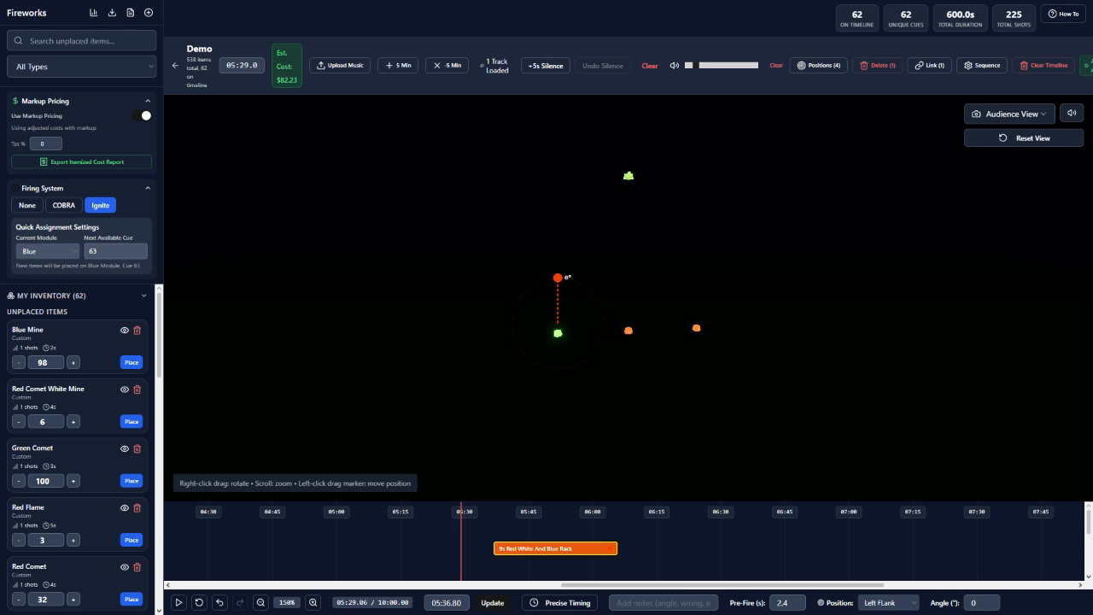
key("BackSpace")
type("5")
key("BackSpace")
type("0")
key("Return")
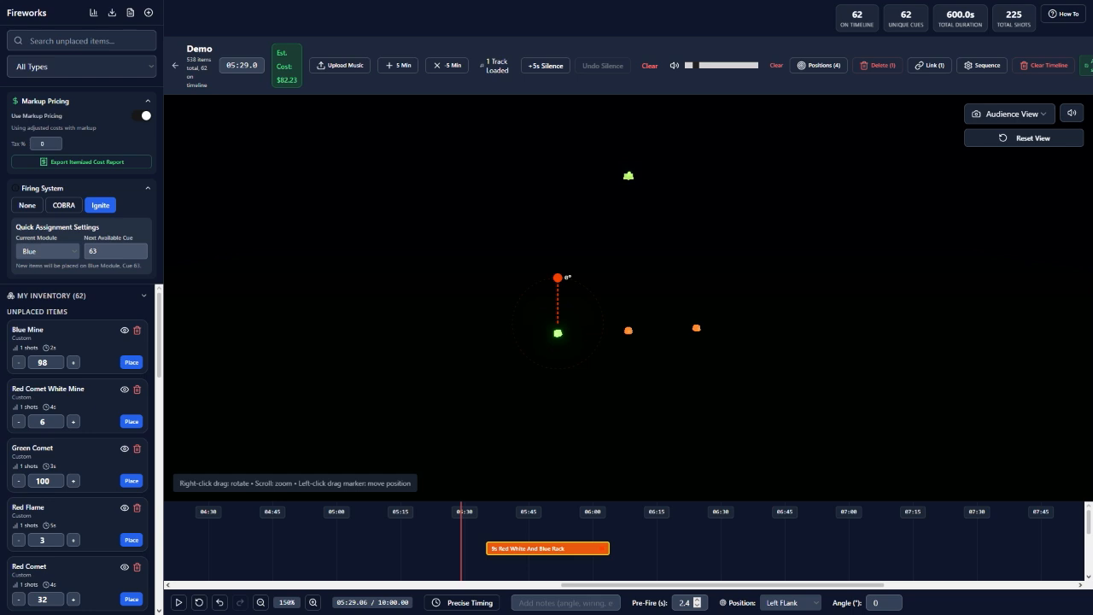
left_click(814, 602)
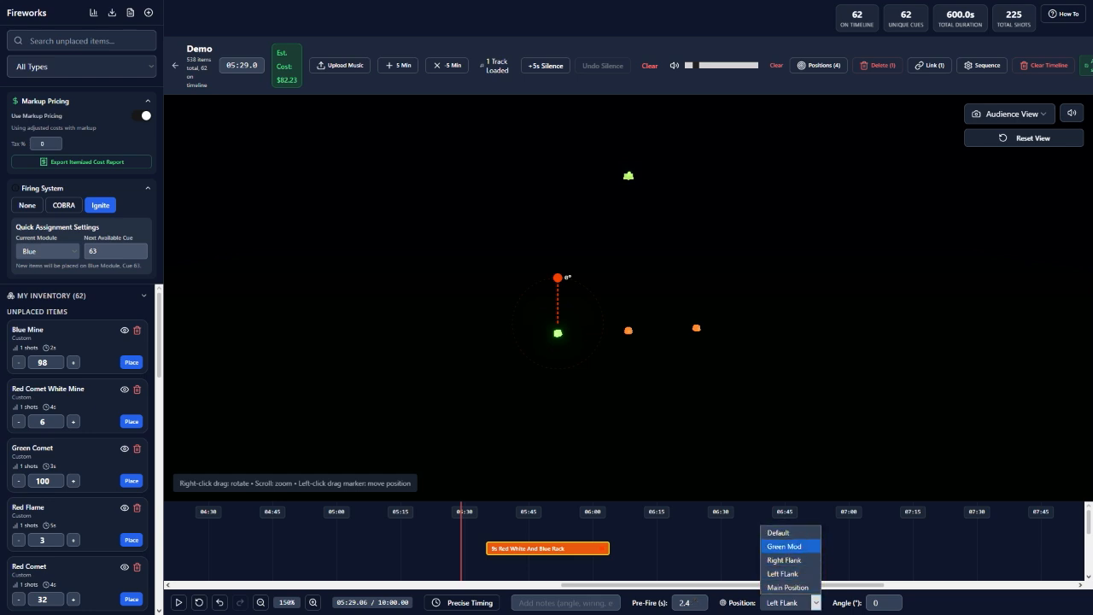
left_click(784, 560)
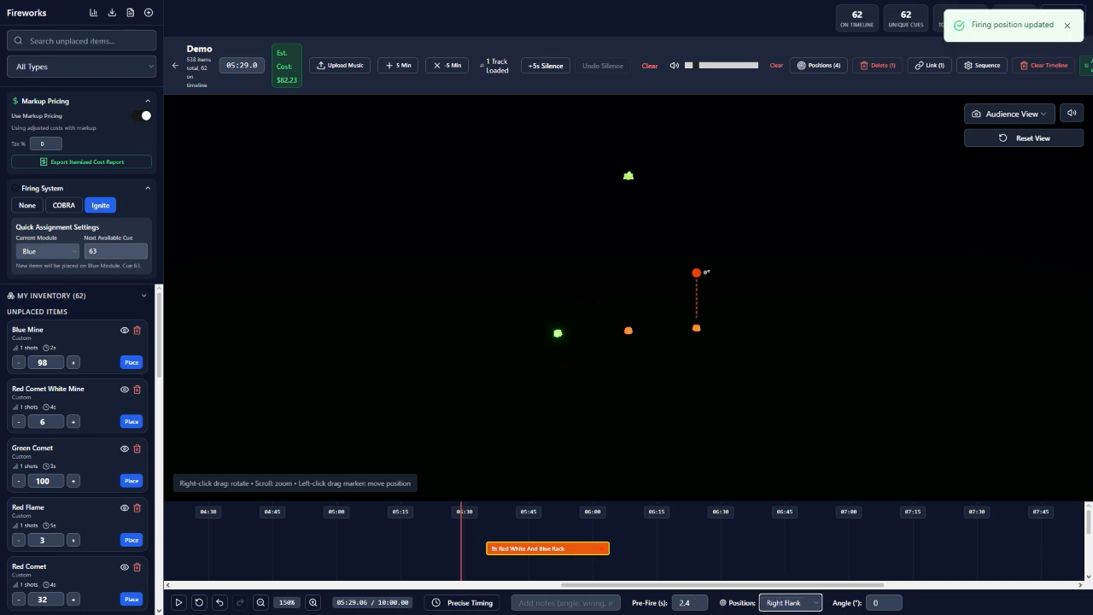
Move the playhead to 05:43.46 and shift the 9s Red White And Blue Rack to 06:20.40.
left_click(406, 551)
left_click(408, 551)
left_click(486, 550)
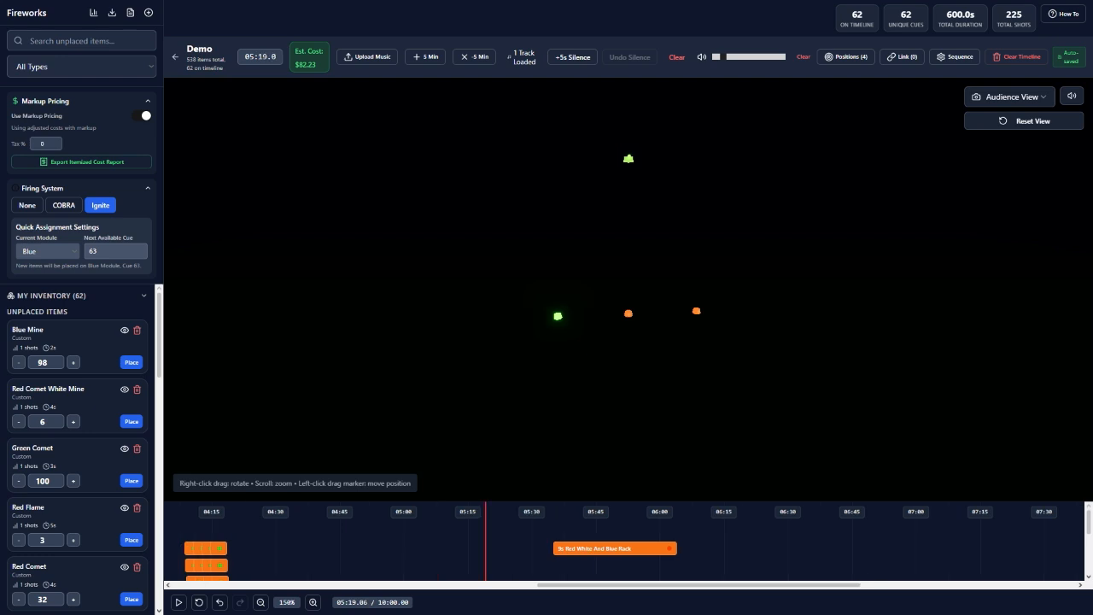
left_click(402, 550)
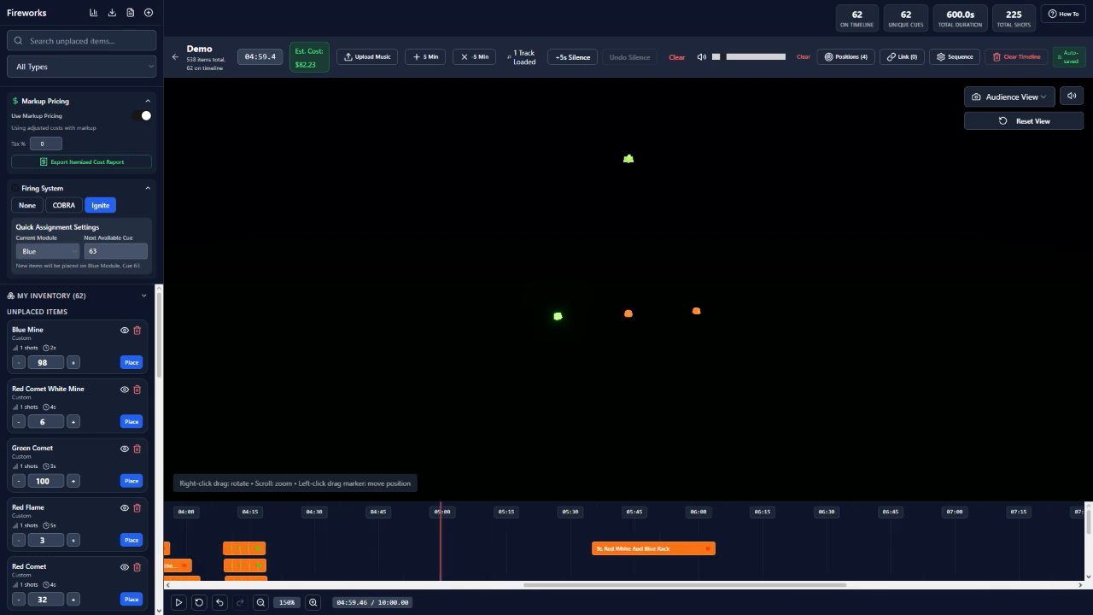
left_click(493, 551)
left_click(540, 550)
left_click(615, 549)
key("m")
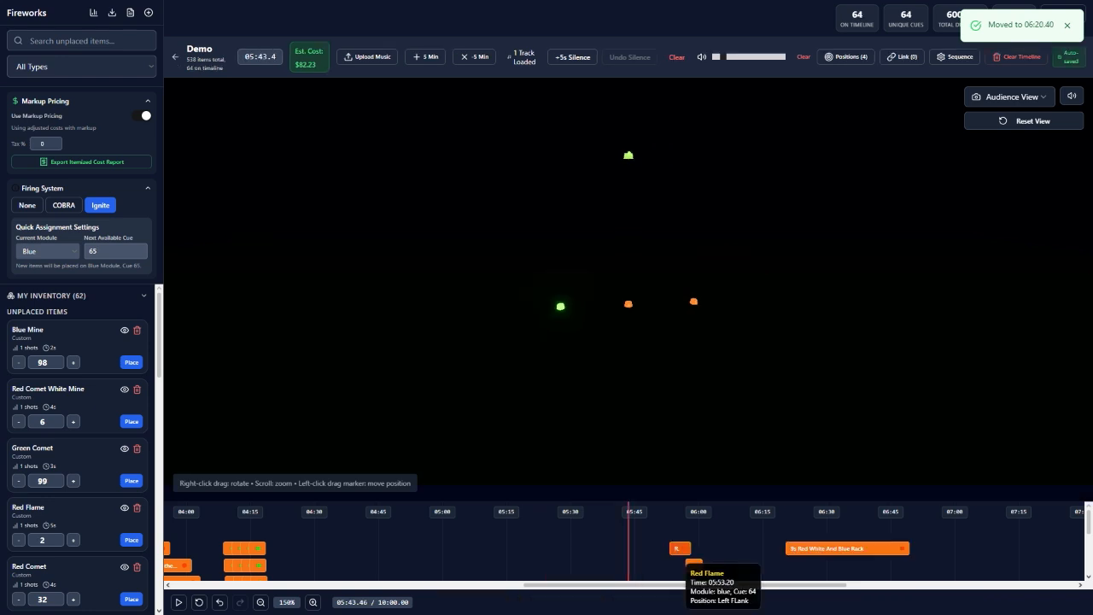
Link the Red Flame, the Green Comet beside it and the 9s Red White And Blue Rack on the timeline.
left_click(676, 550)
left_click(798, 549, "shift")
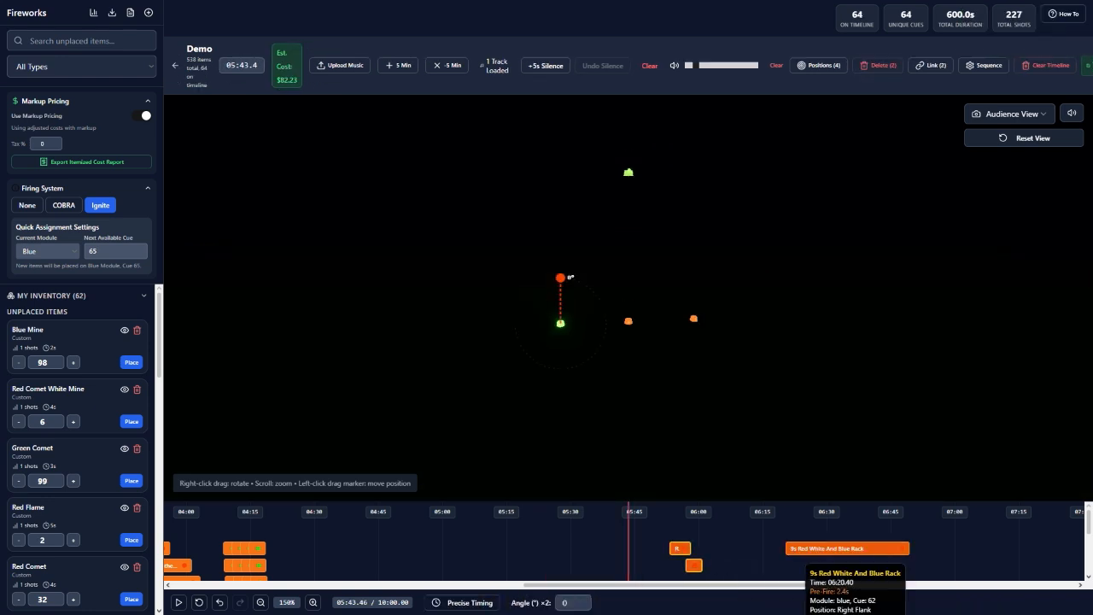
left_click(800, 550, "shift")
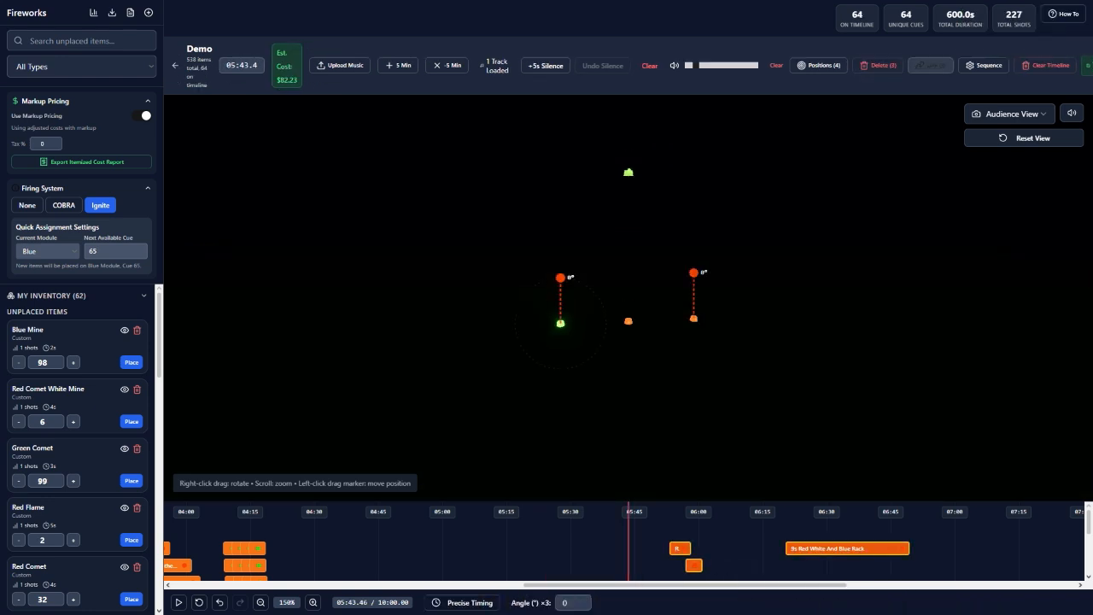
left_click(930, 65)
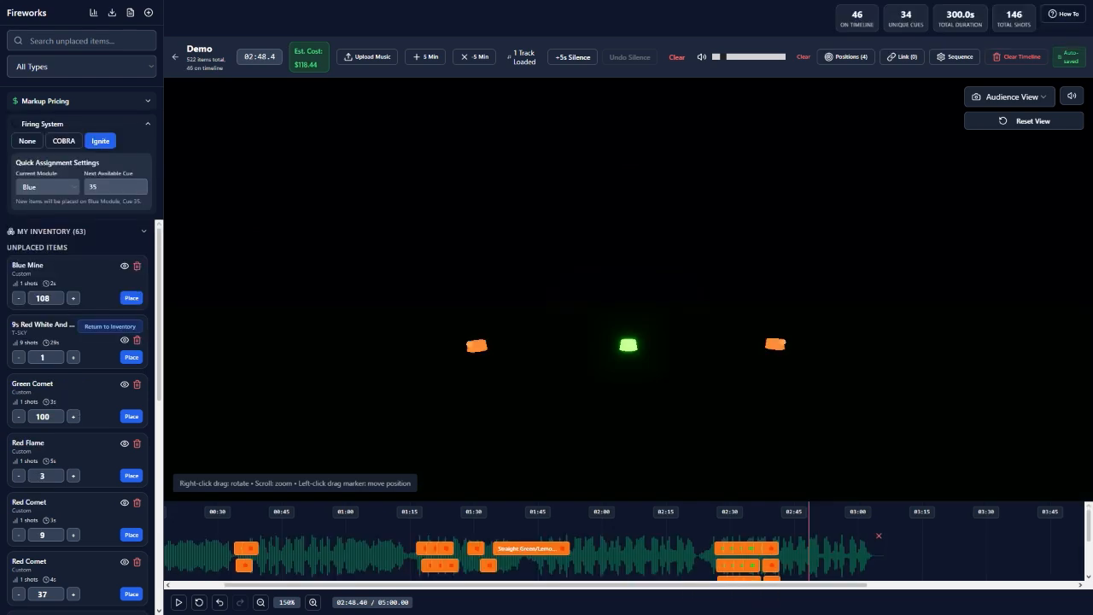
View the show analytics with its statistics, firework types and intensity over time.
left_click(93, 12)
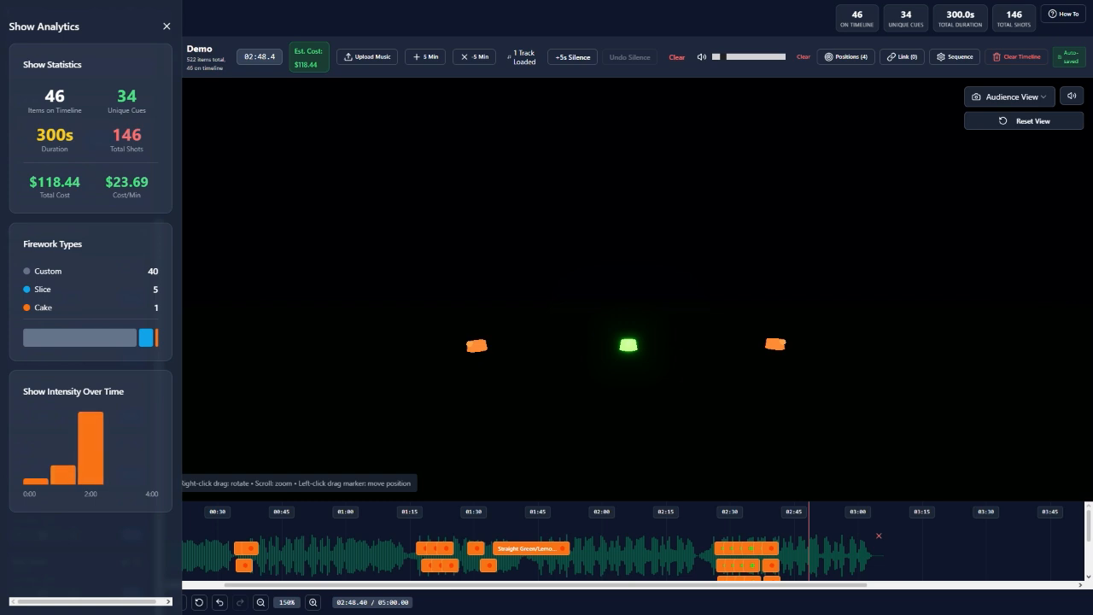
left_click(167, 27)
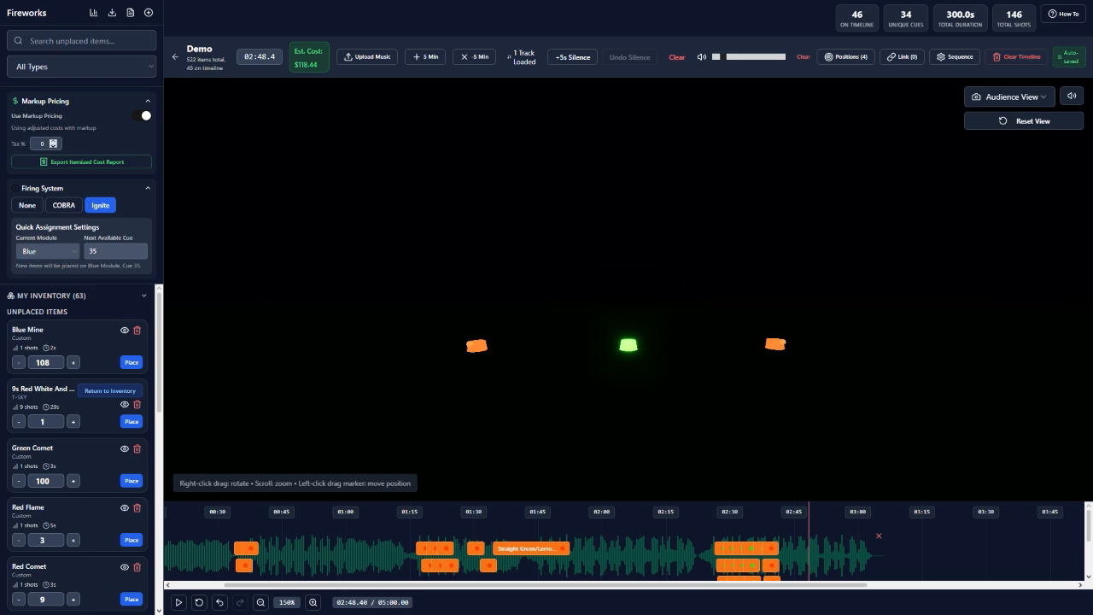
Preview the itemized cost report and rename its Red Comet White Mine line to "comet".
left_click(81, 162)
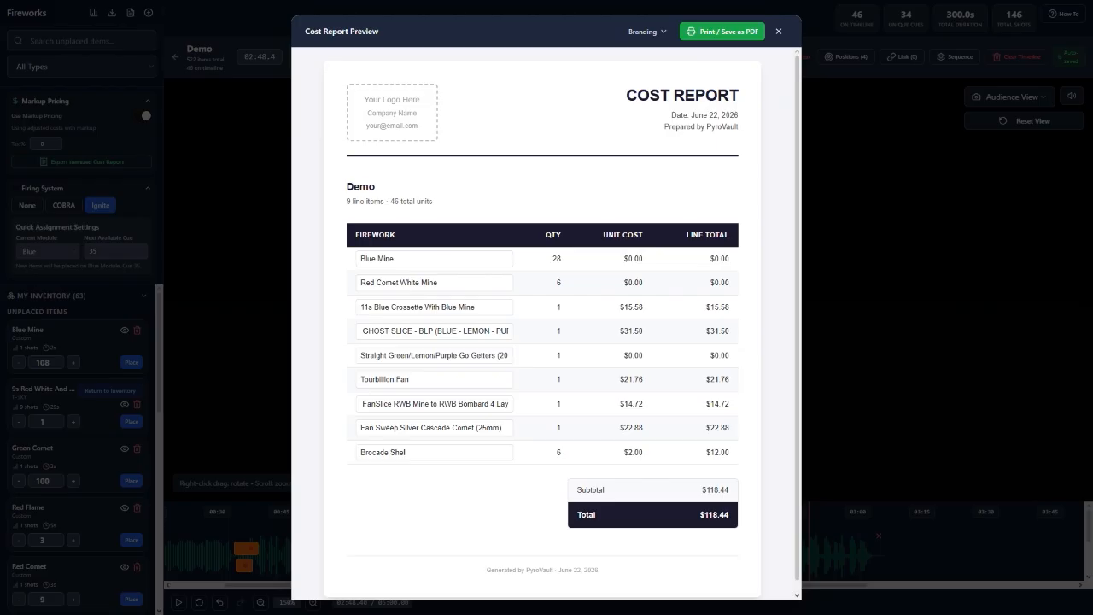
scroll(542, 324, "down", 1)
triple_click(399, 271)
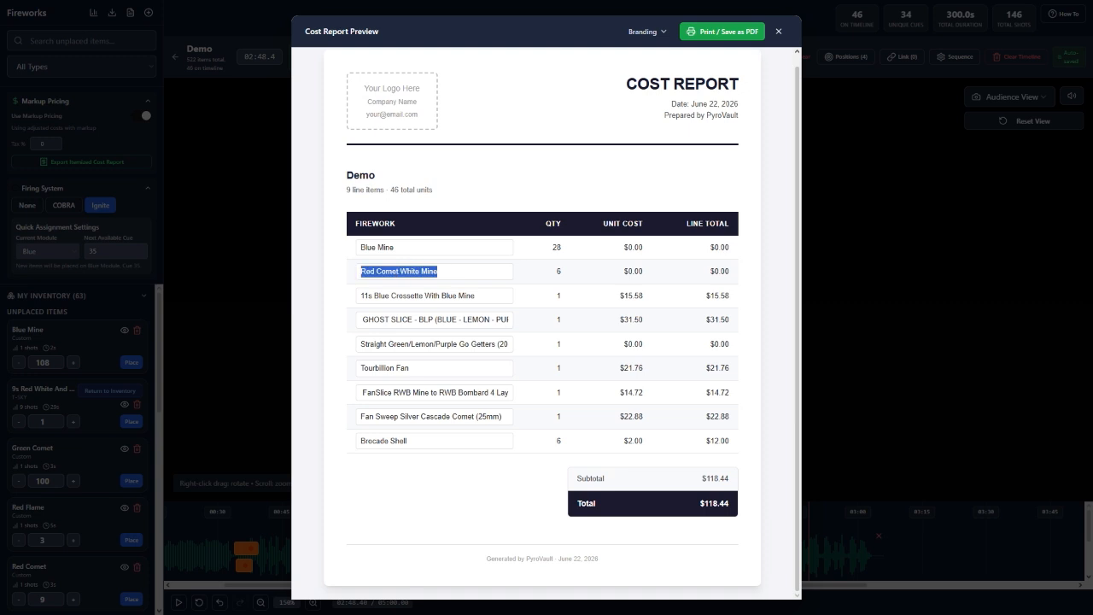
type("comet")
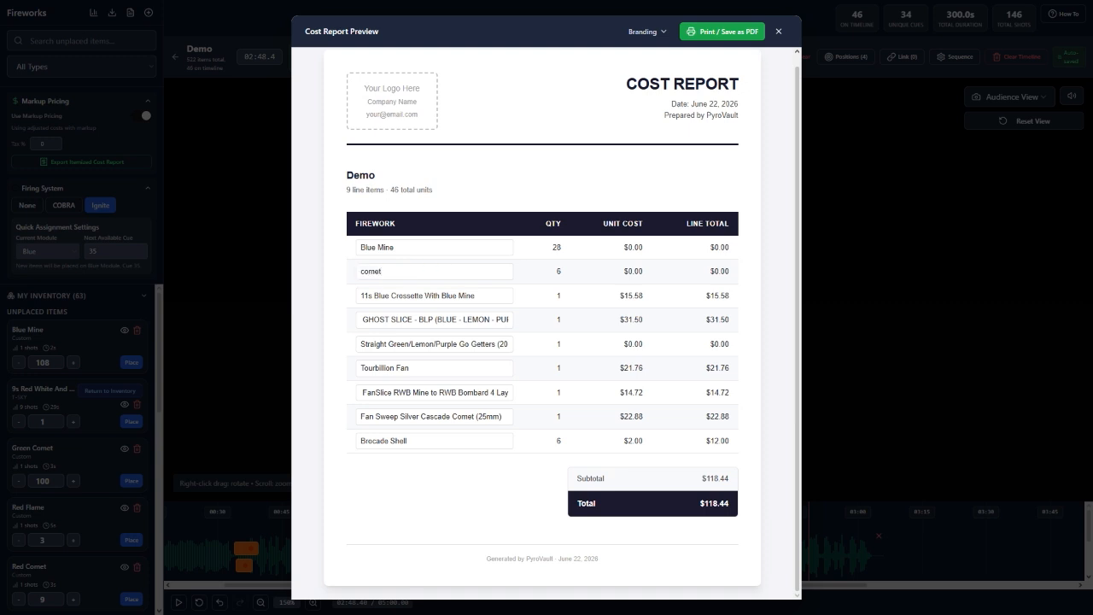
left_click(777, 31)
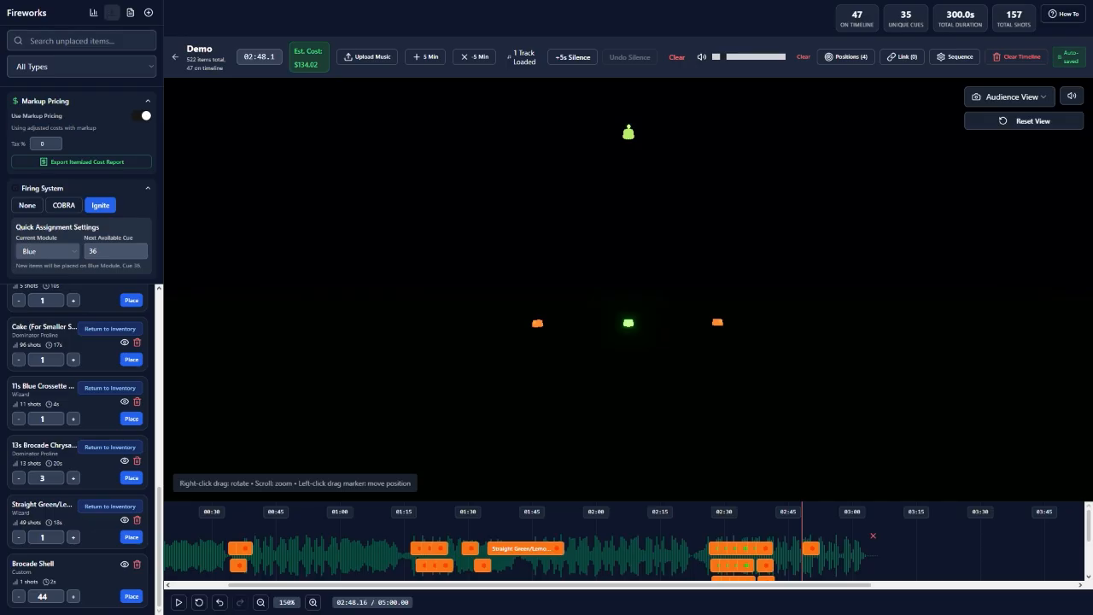
Review the show report's firing times, modules and cues, and view its used products list.
left_click(129, 13)
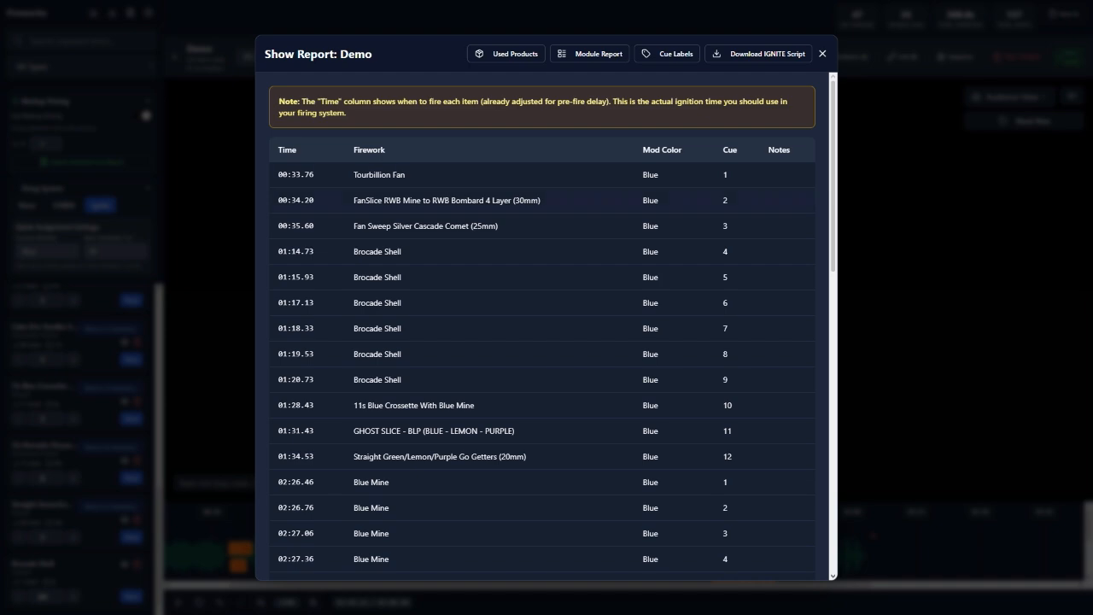
scroll(546, 325, "down", 10)
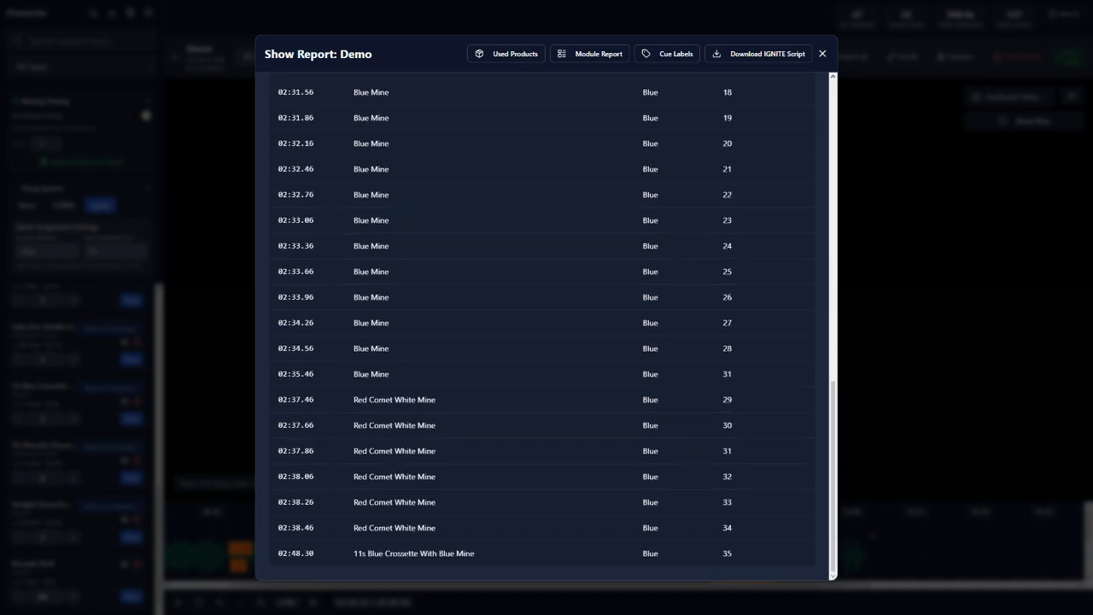
scroll(546, 324, "up", 5)
scroll(546, 324, "up", 5)
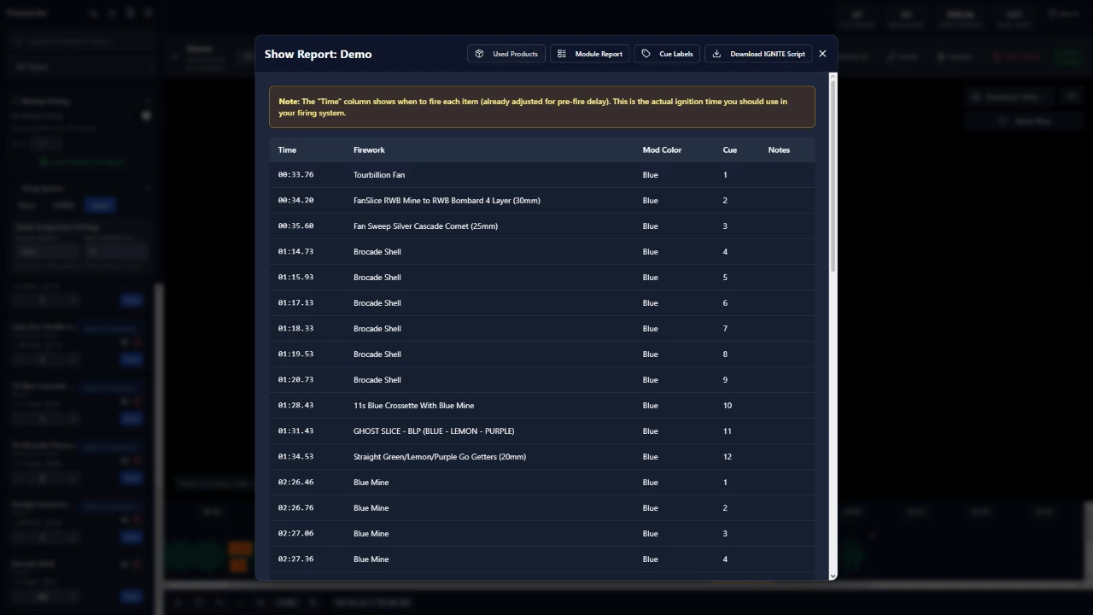
left_click(506, 54)
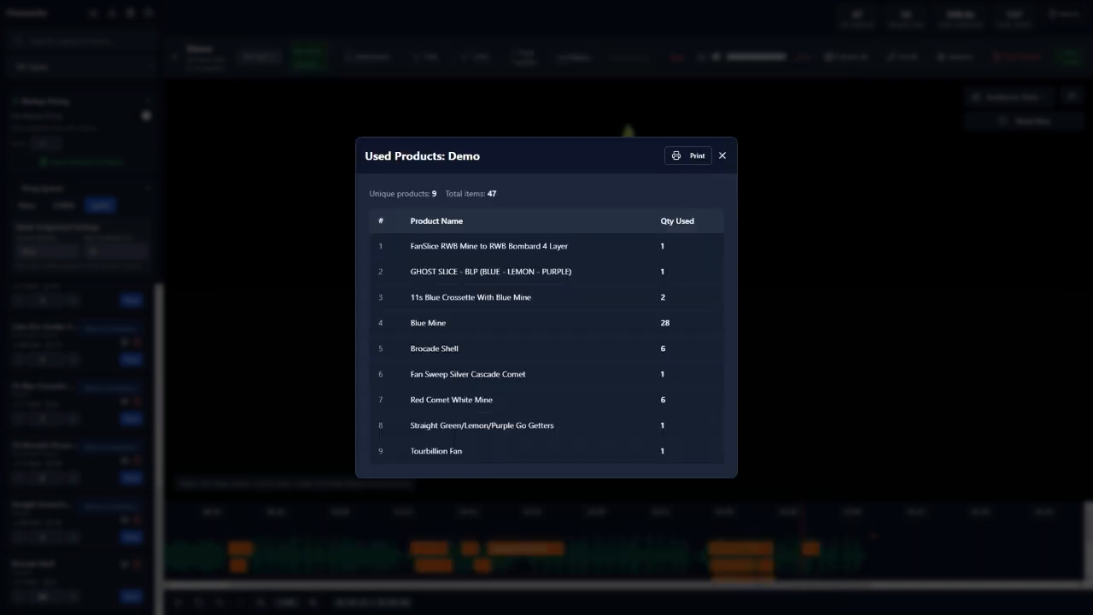
Review the module report's cues, lift times and angles, and view the show's cue labels.
left_click(722, 155)
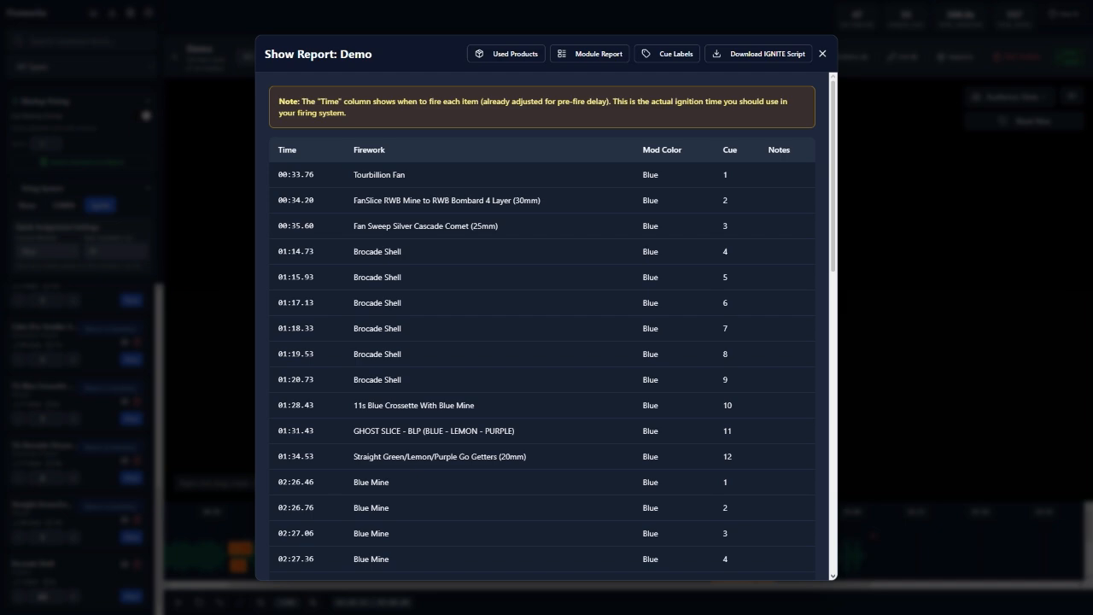
left_click(590, 53)
scroll(552, 326, "down", 10)
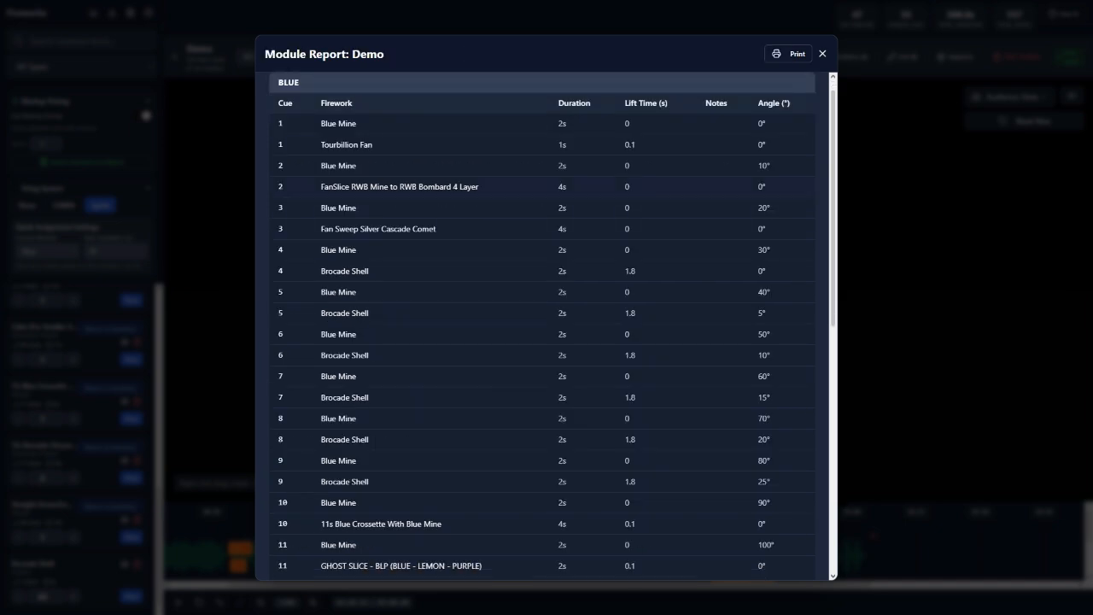
scroll(552, 326, "up", 10)
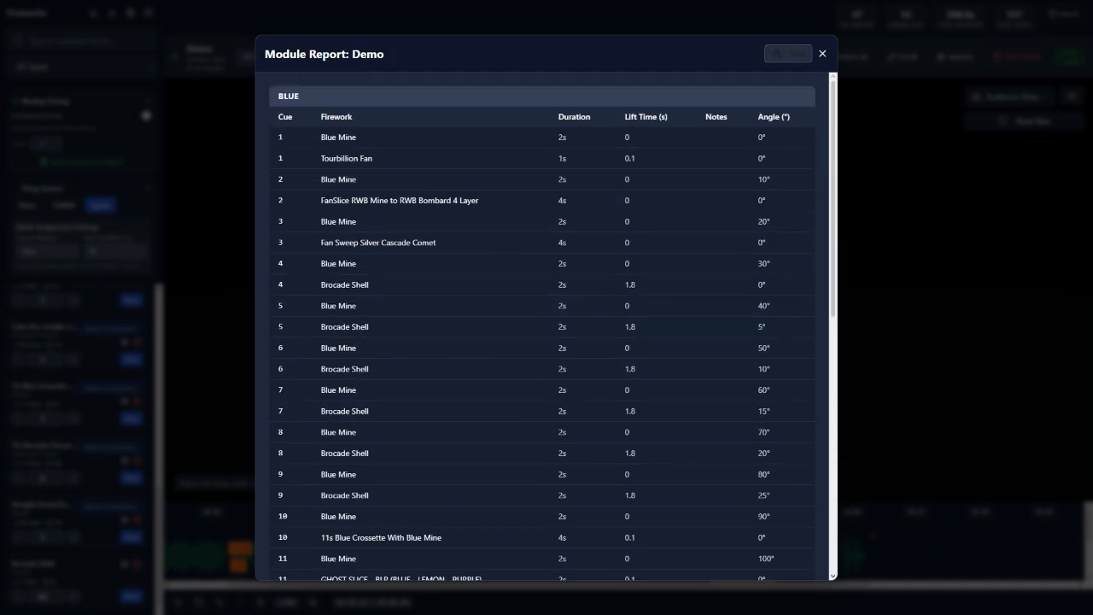
left_click(822, 54)
left_click(667, 54)
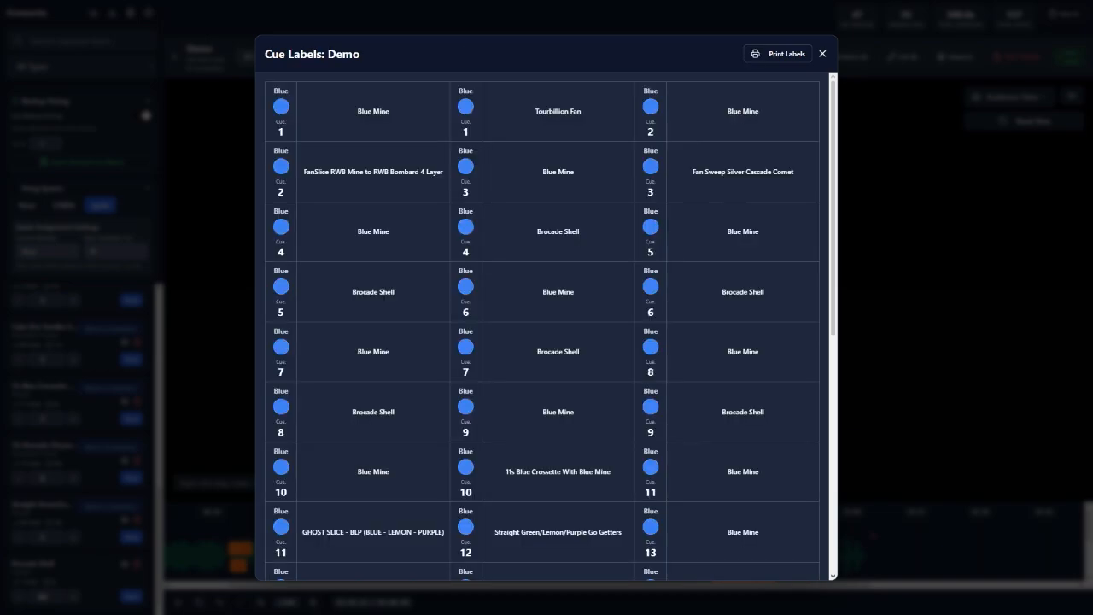
scroll(547, 326, "down", 6)
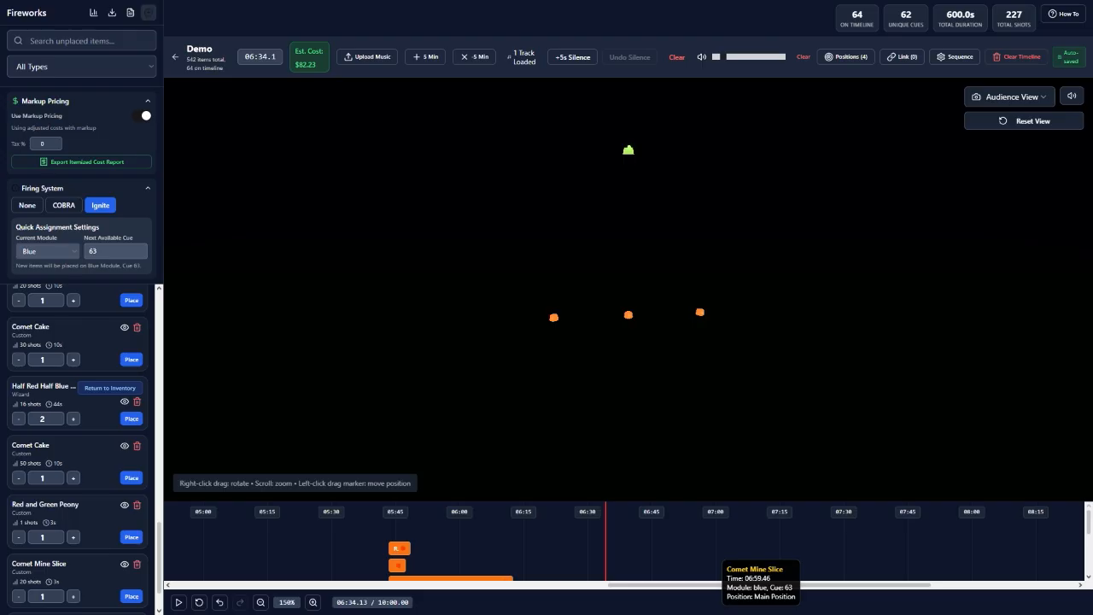
Start a custom cake firework named "Comet Cake" with a 10 s duration, 50 shots and an 80 ft height.
left_click(147, 13)
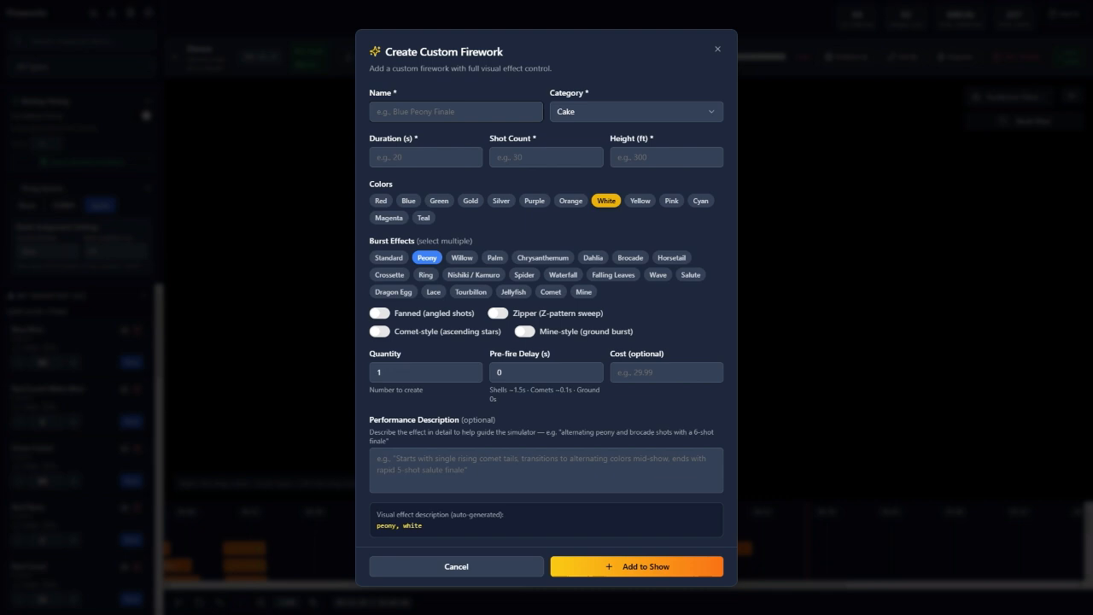
type("Comet Cake")
key("Tab")
type("10")
key("Tab")
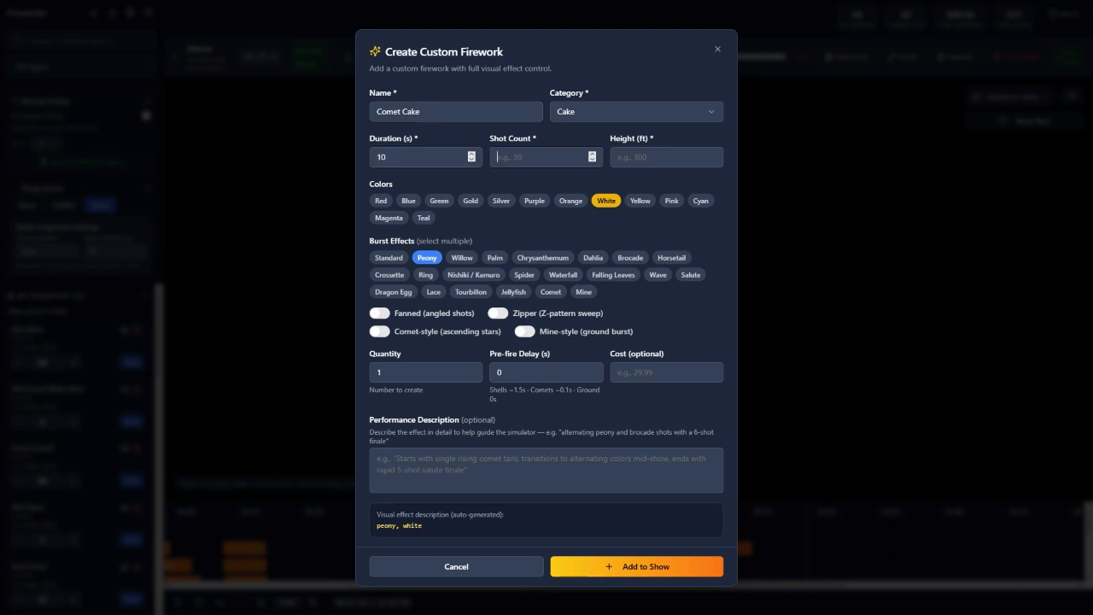
type("50")
key("Tab")
type("80")
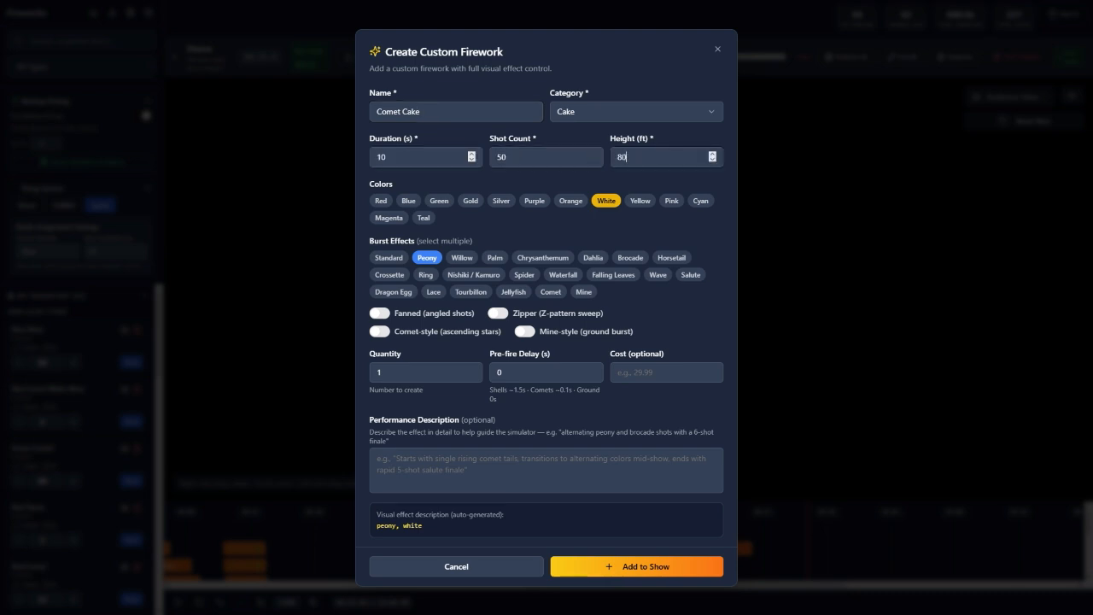
Set the Comet Cake's colors to red, blue and green only, with Comet as its sole burst effect.
left_click(381, 201)
left_click(408, 201)
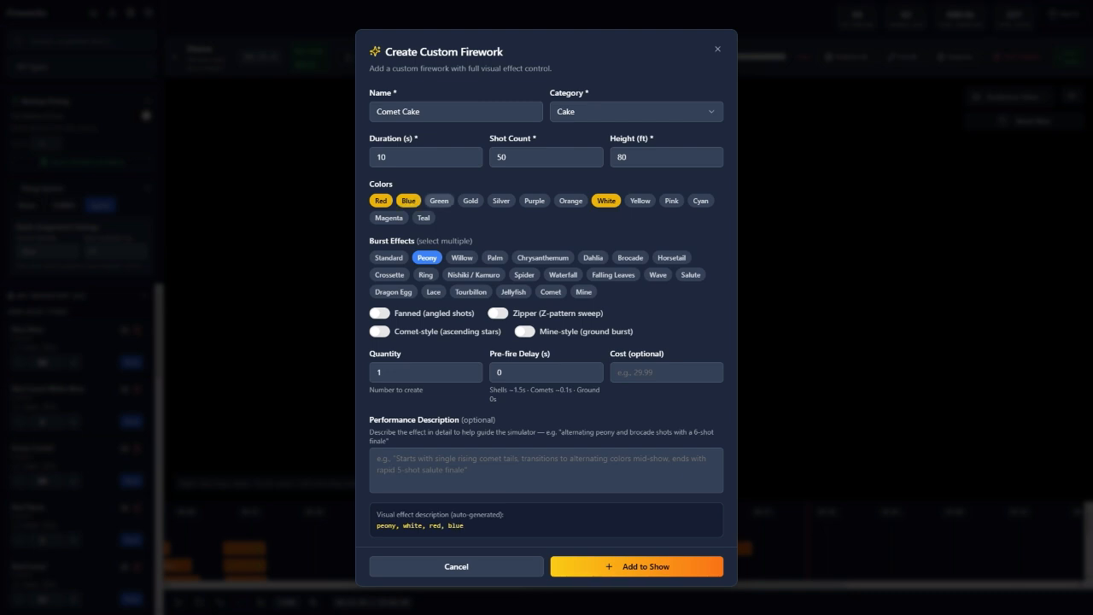
left_click(439, 200)
left_click(606, 201)
left_click(427, 257)
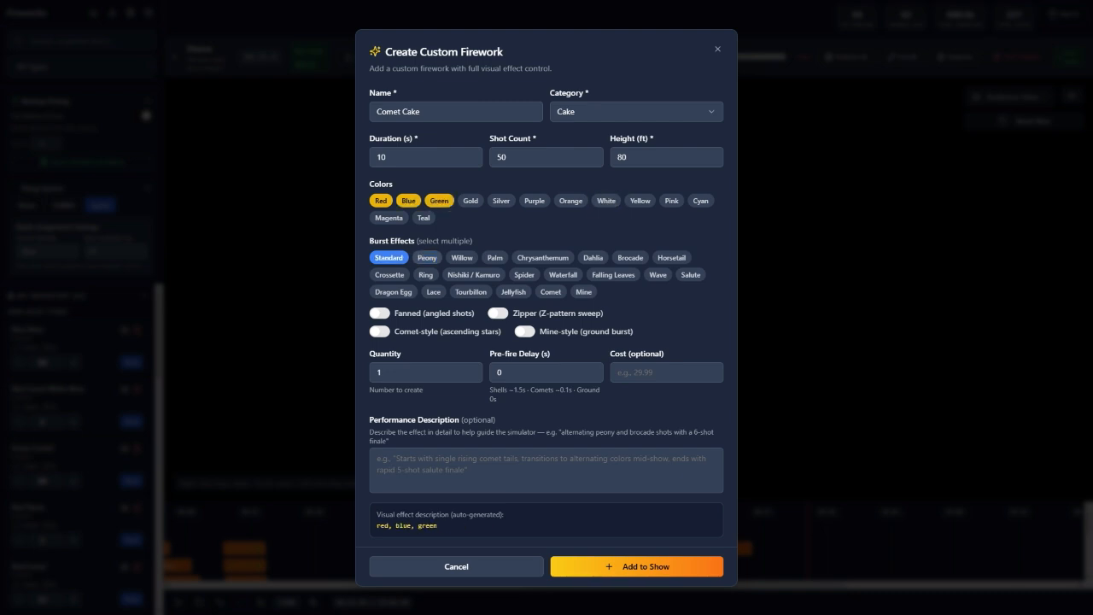
left_click(551, 292)
Enter the Comet Cake's performance description "Red,blue, and green comet stars".
left_click(452, 372)
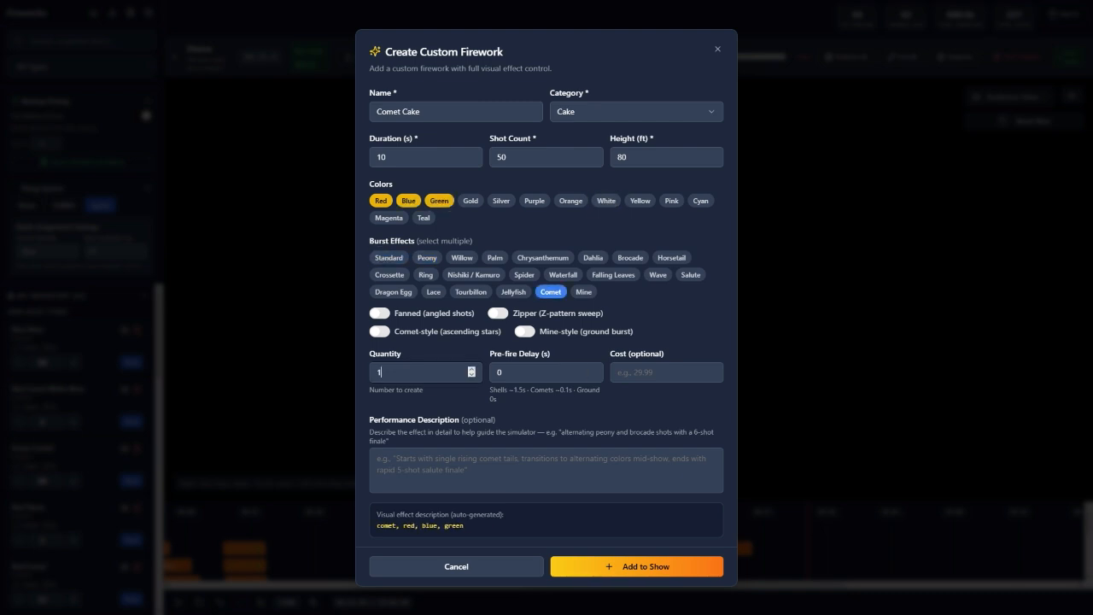
key("Tab")
key("Tab")
key("Tab")
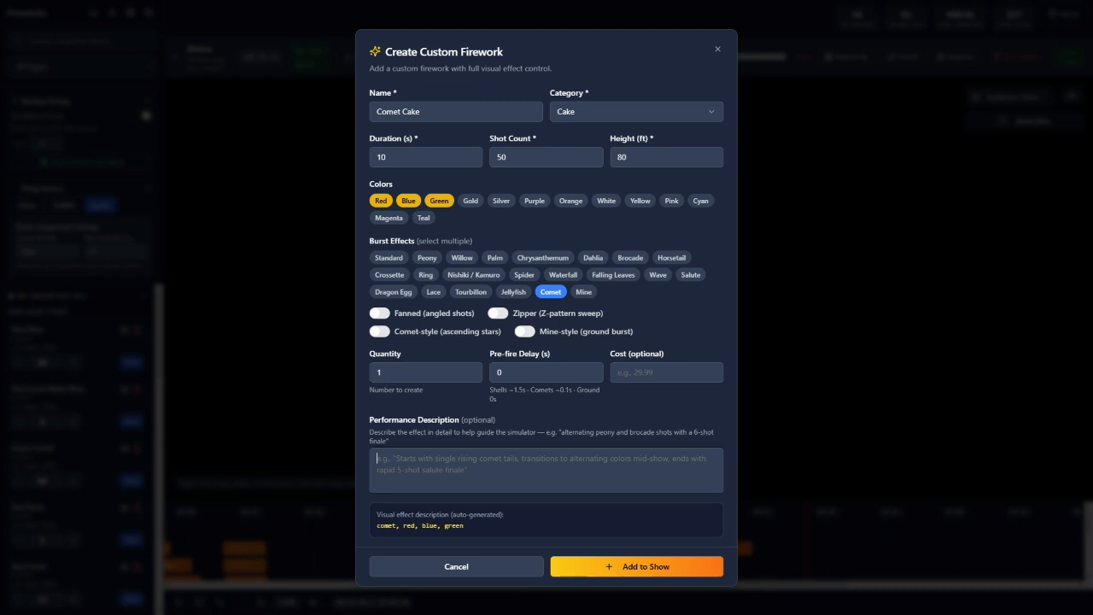
type("R")
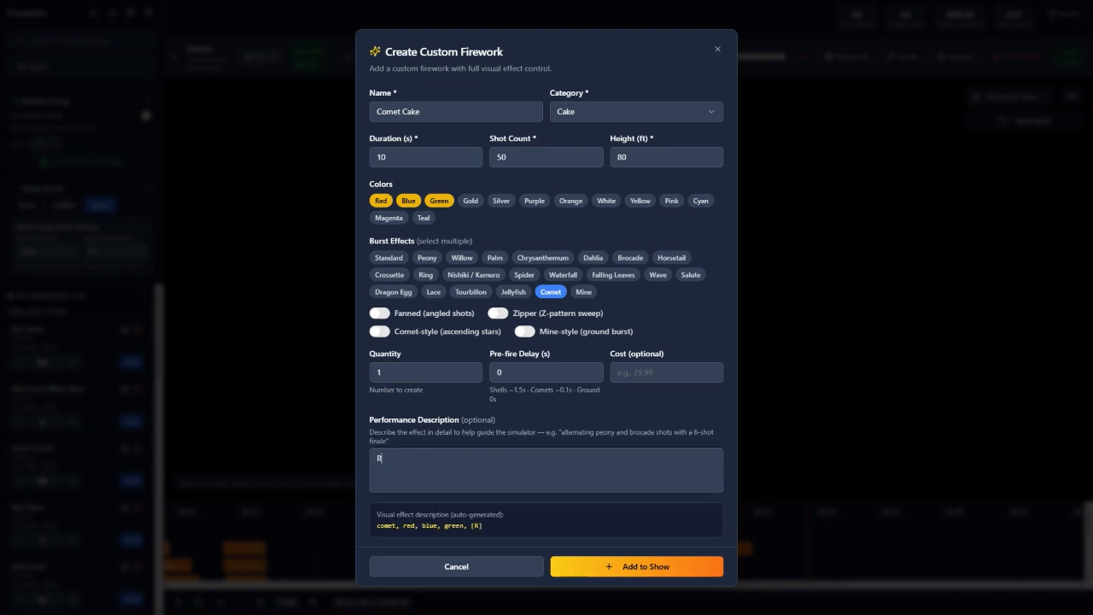
type("ed,blue, and green comet st")
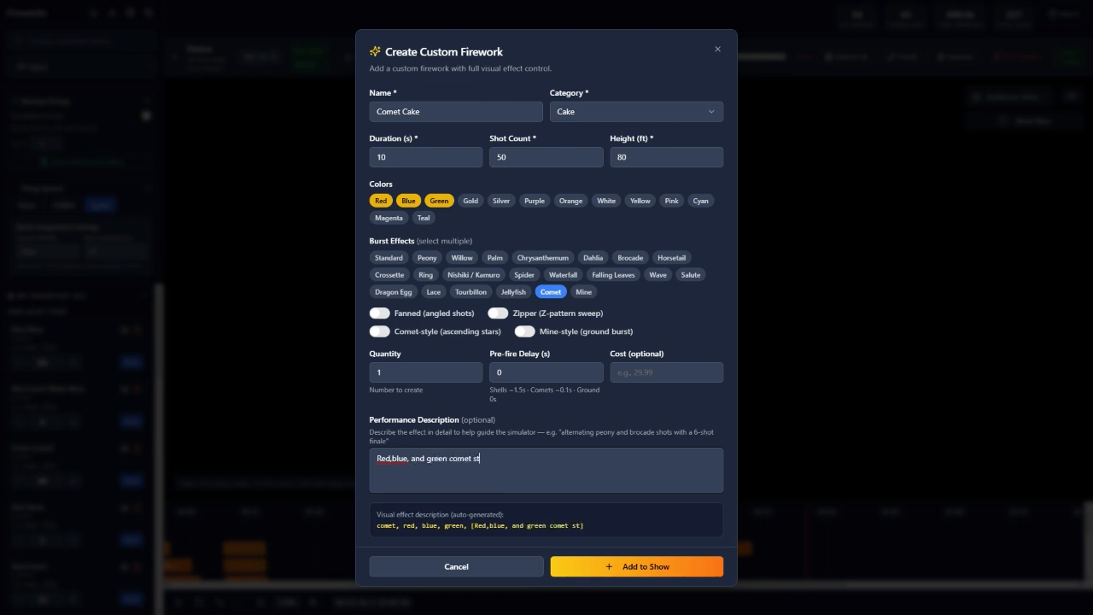
type("ars")
Enable fanned, zipper and comet-style effects with a left-to-right fan fire mode, and add the Comet Cake to the show.
left_click(379, 313)
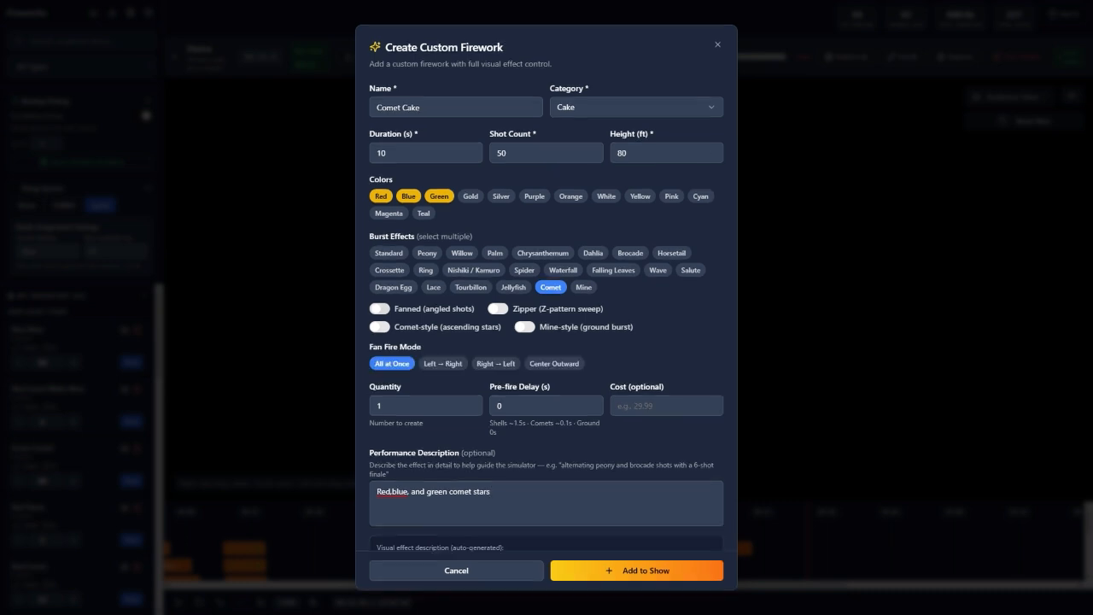
left_click(379, 327)
left_click(498, 309)
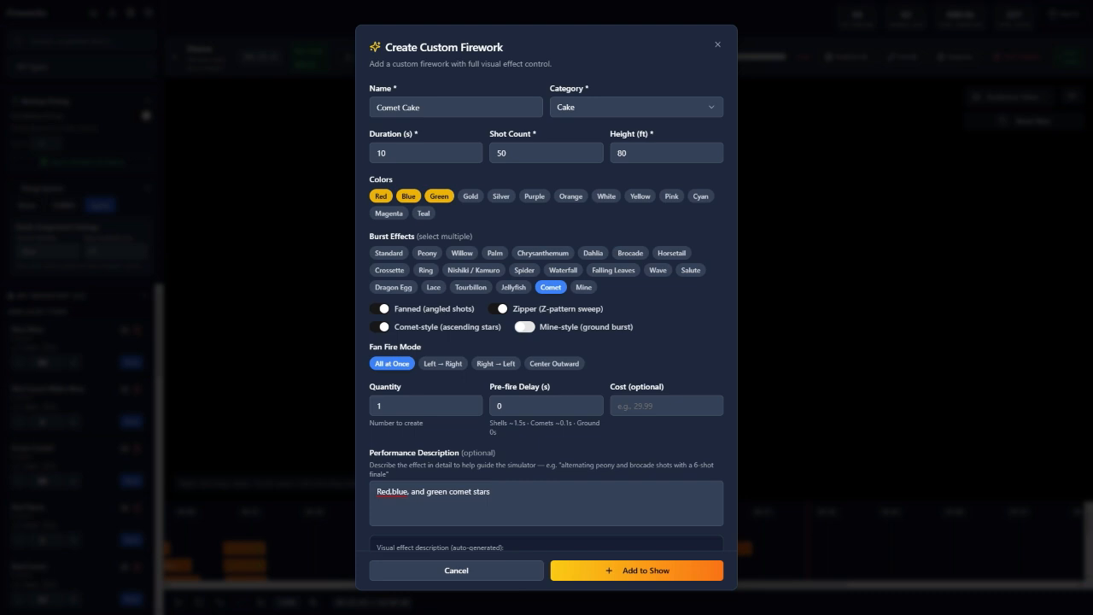
left_click(443, 364)
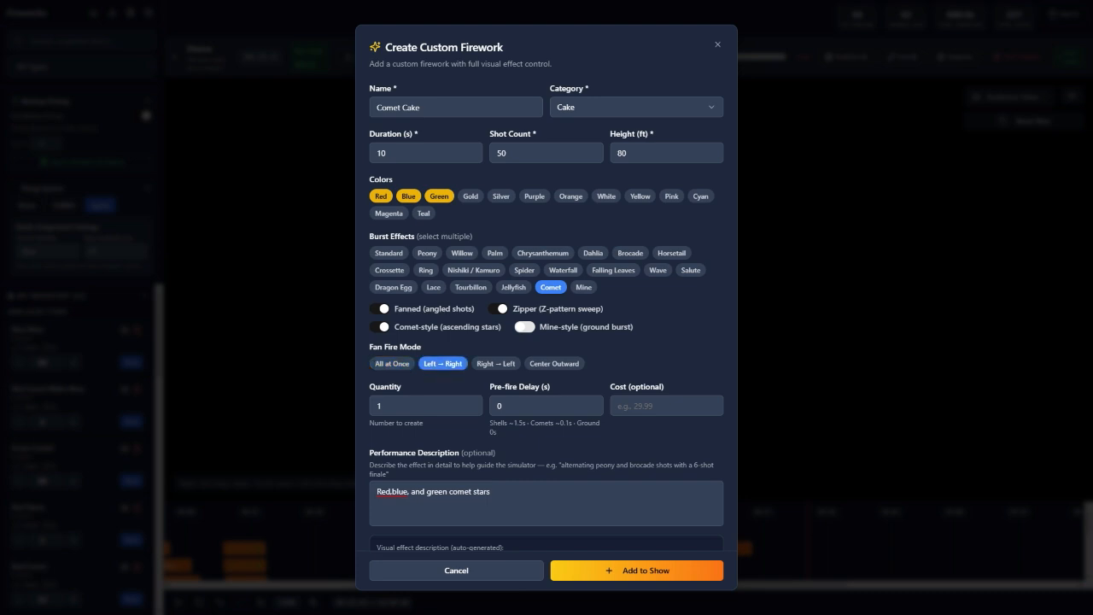
left_click(636, 571)
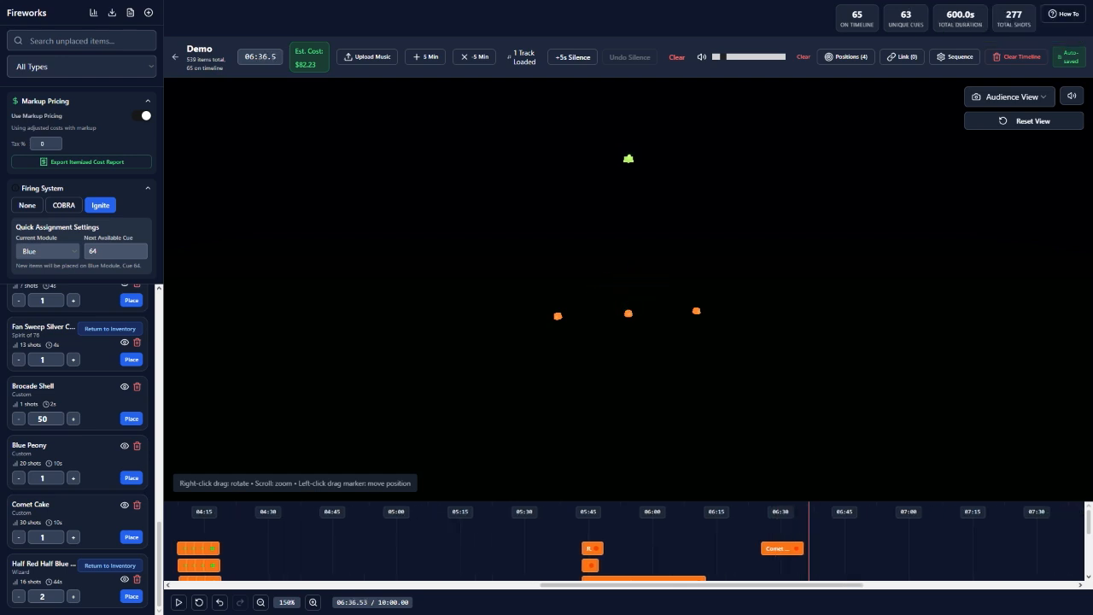
Remove the new Comet Cake from the timeline at 06:25.46.
left_click(148, 13)
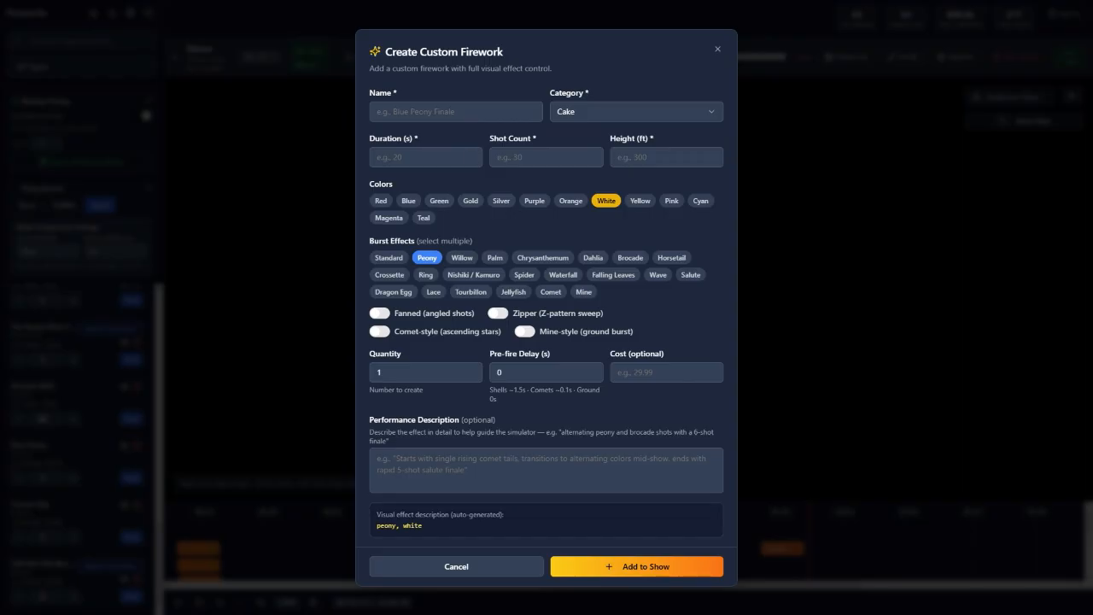
left_click(717, 49)
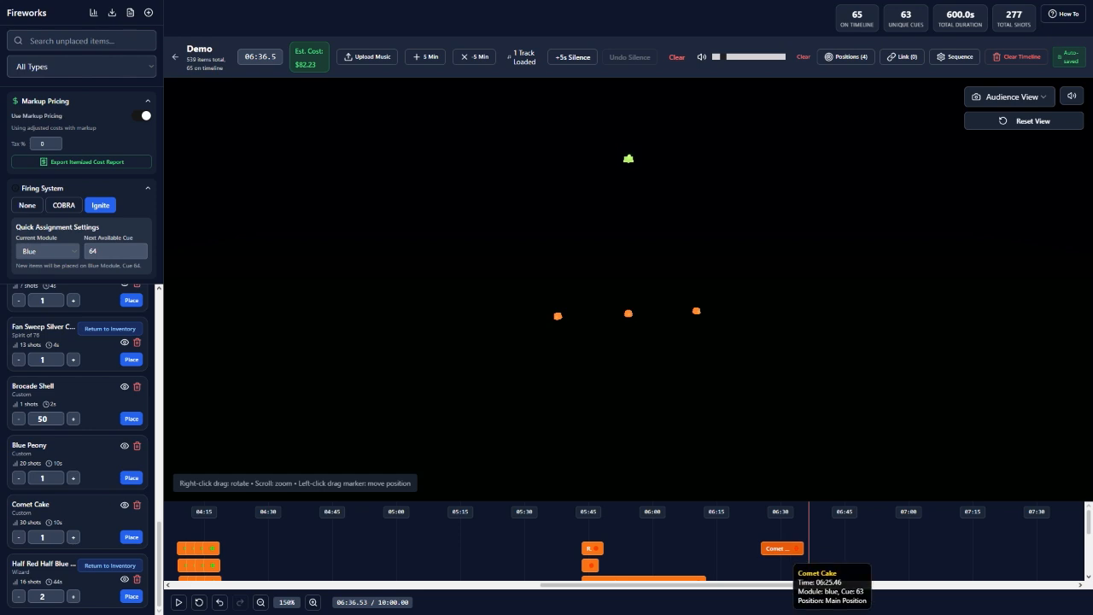
key("Delete")
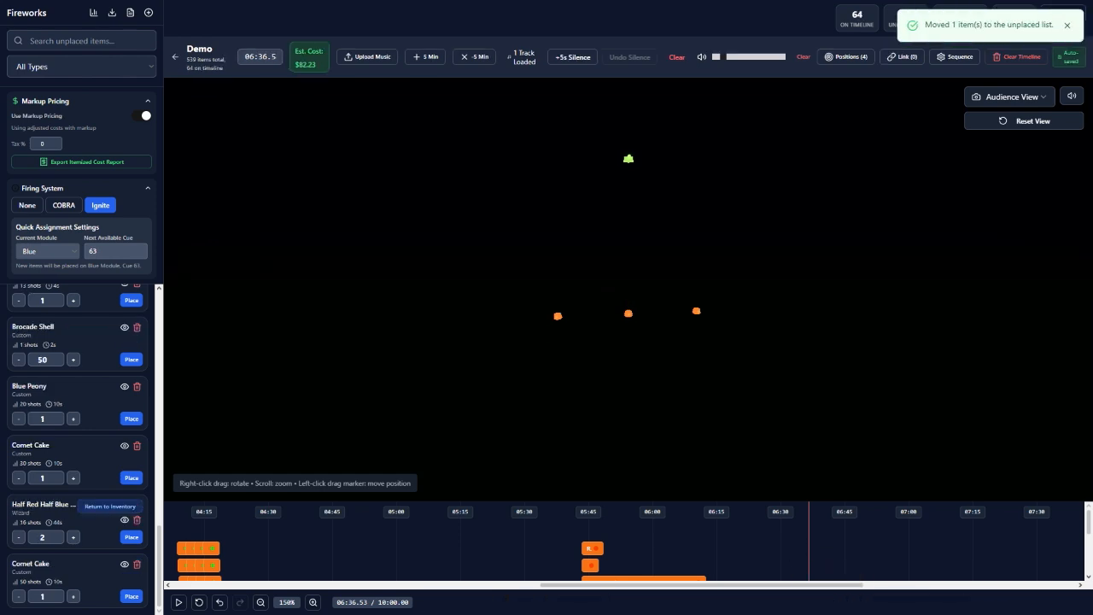
Turn off fanned shots for the unplaced 50-shot Comet Cake and place it on the timeline for playback.
left_click(124, 565)
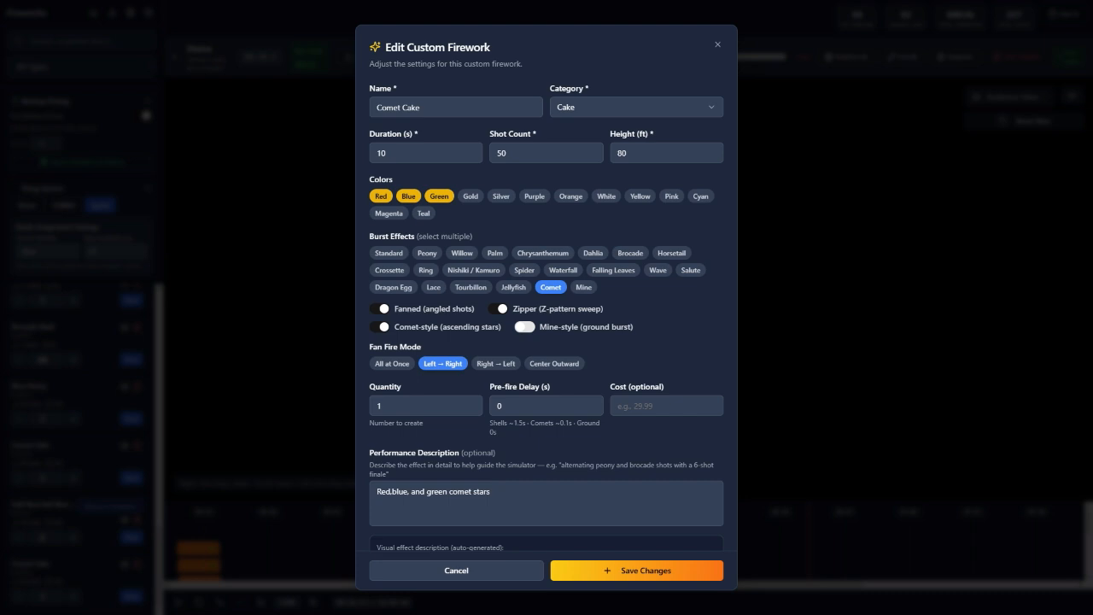
left_click(498, 309)
left_click(497, 309)
left_click(379, 308)
left_click(636, 566)
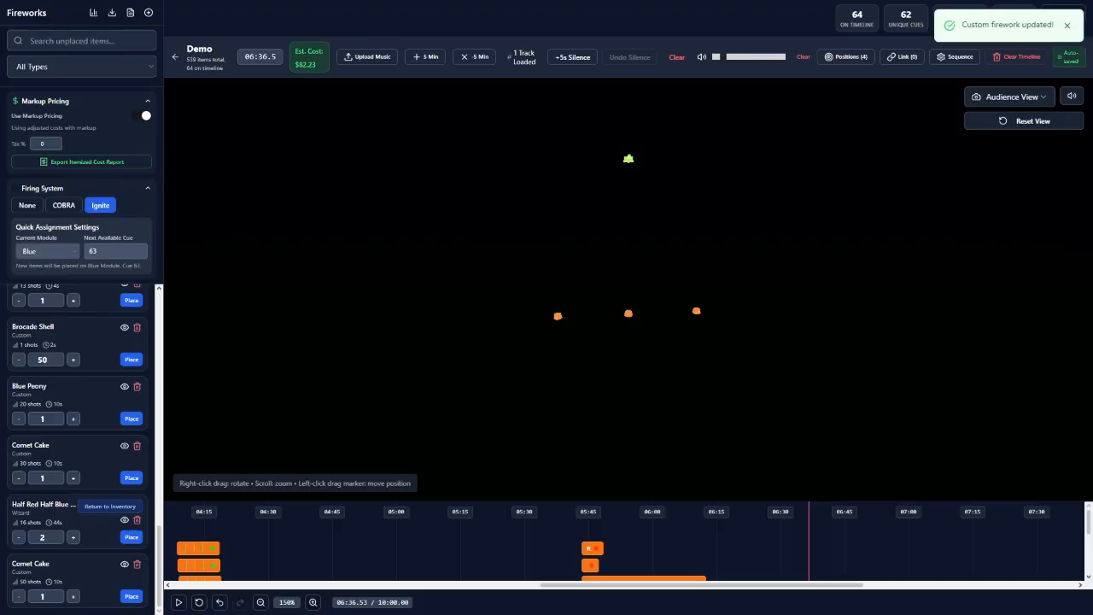
left_click(131, 596)
key("space")
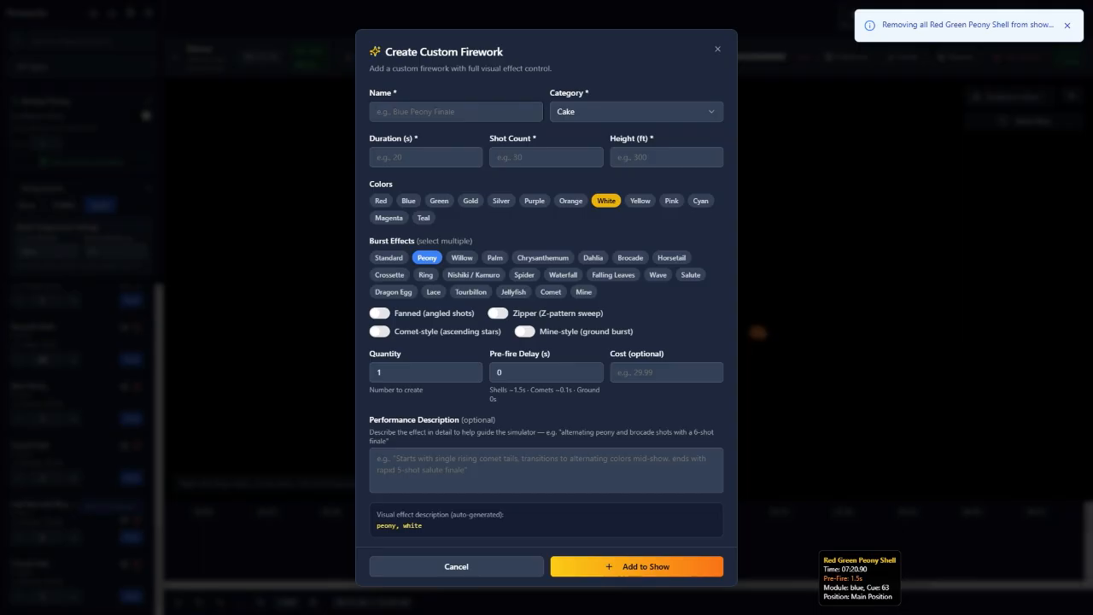
Start a custom firework named "Red and Green Peony" in the Preloaded Shell category.
type("Red Gree")
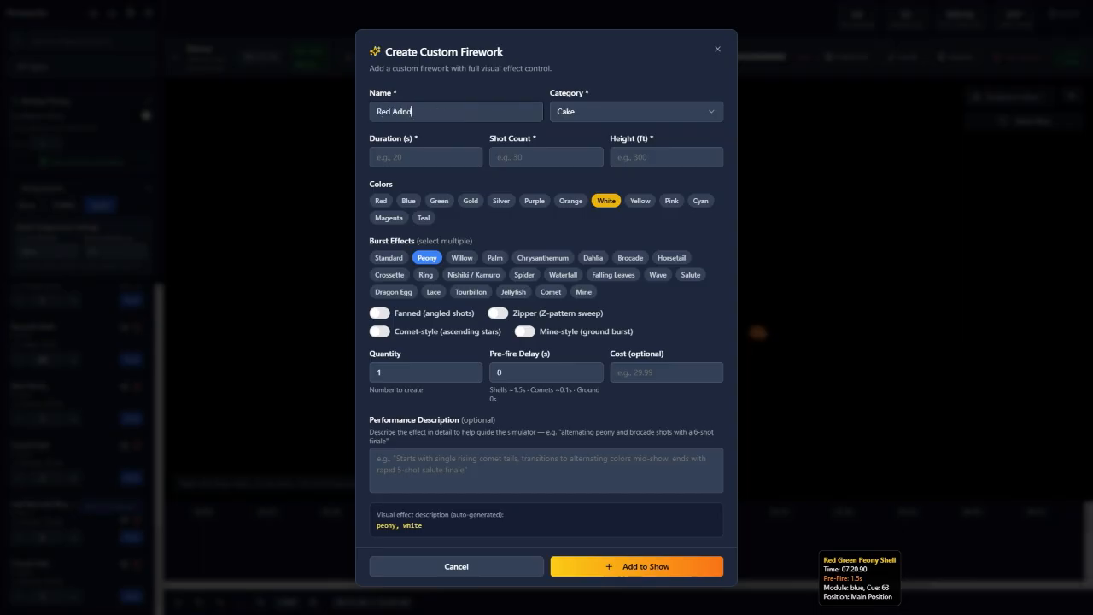
key("BackSpace")
key("BackSpace")
key("BackSpace")
key("BackSpace")
key("BackSpace")
key("BackSpace")
key("BackSpace")
key("BackSpace")
type("Red and Green Peony")
left_click(636, 111)
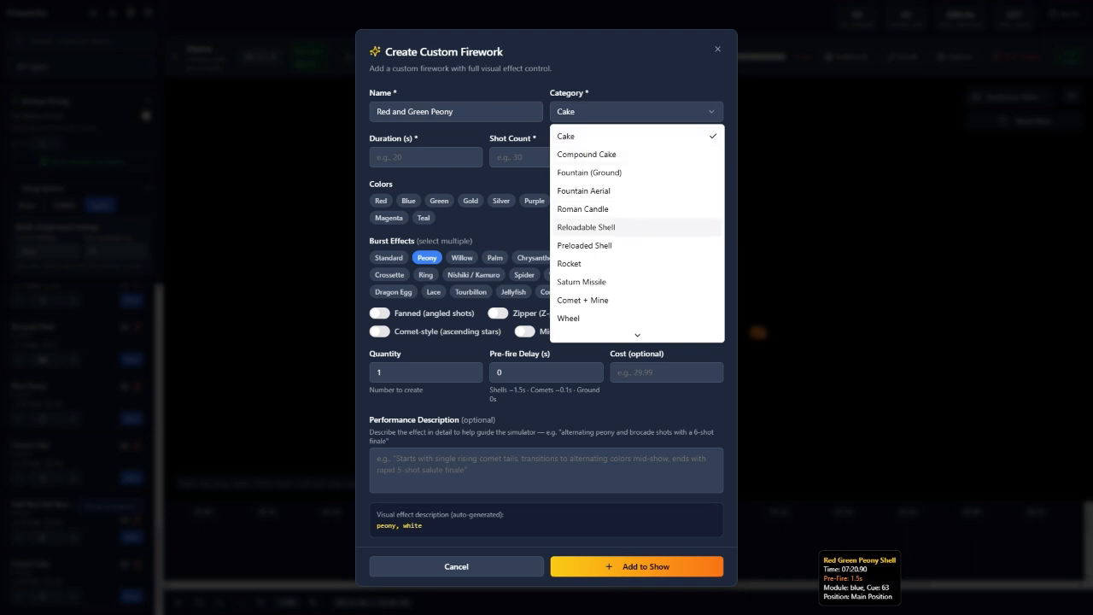
left_click(598, 245)
Give the Red and Green Peony a 3 s duration, 1 shot, a 300 ft height and only red and green colors.
type("3")
key("Tab")
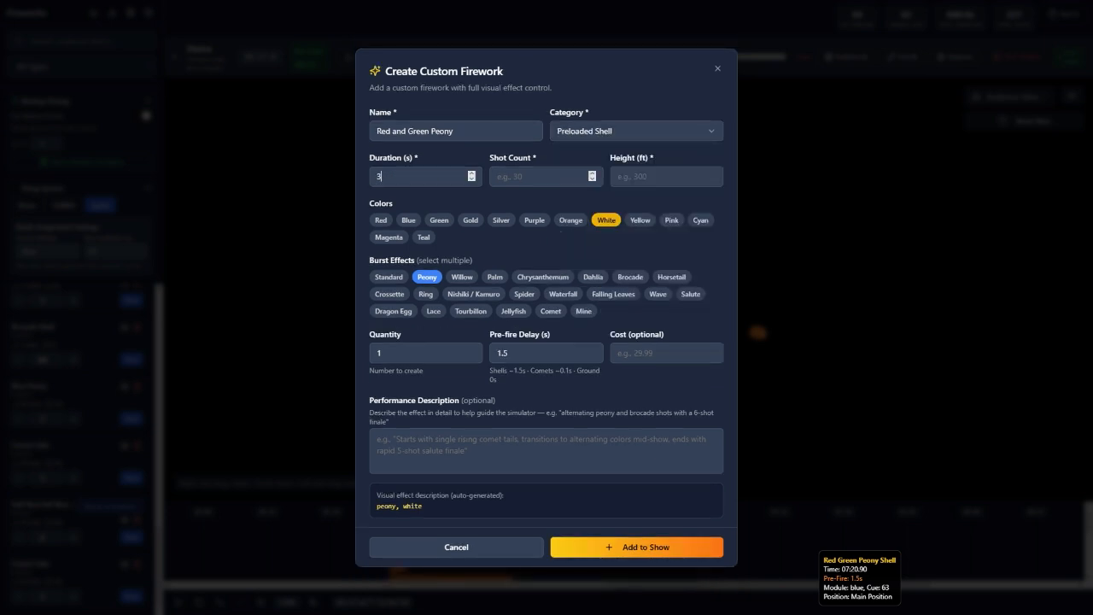
type("1")
key("Tab")
type("300")
left_click(606, 220)
left_click(381, 220)
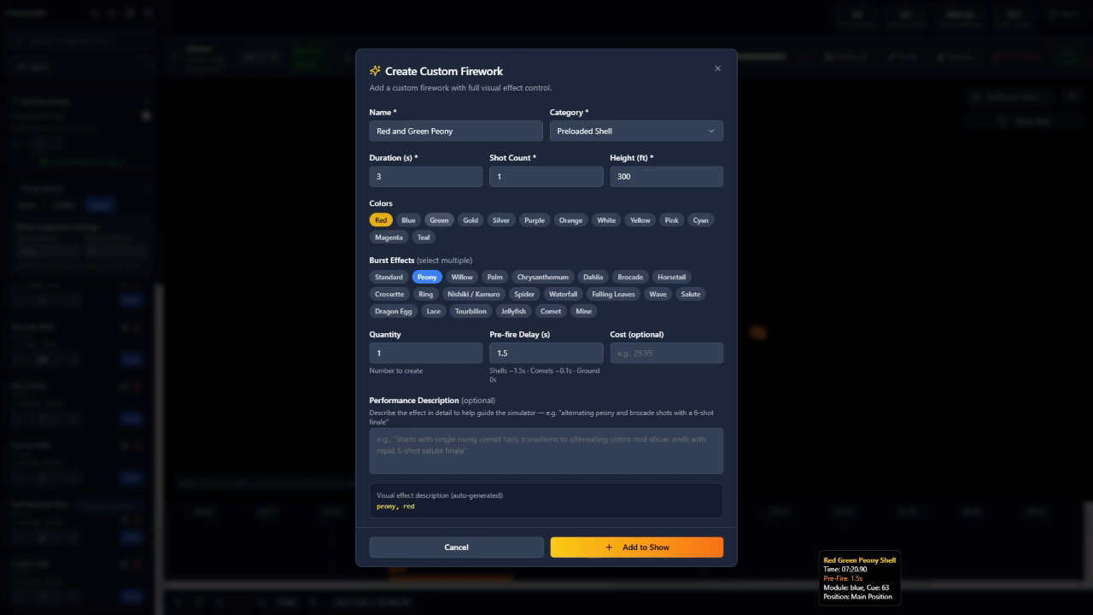
left_click(439, 221)
Add the Red and Green Peony to the show, place it at 06:57.06 and play it.
left_click(637, 546)
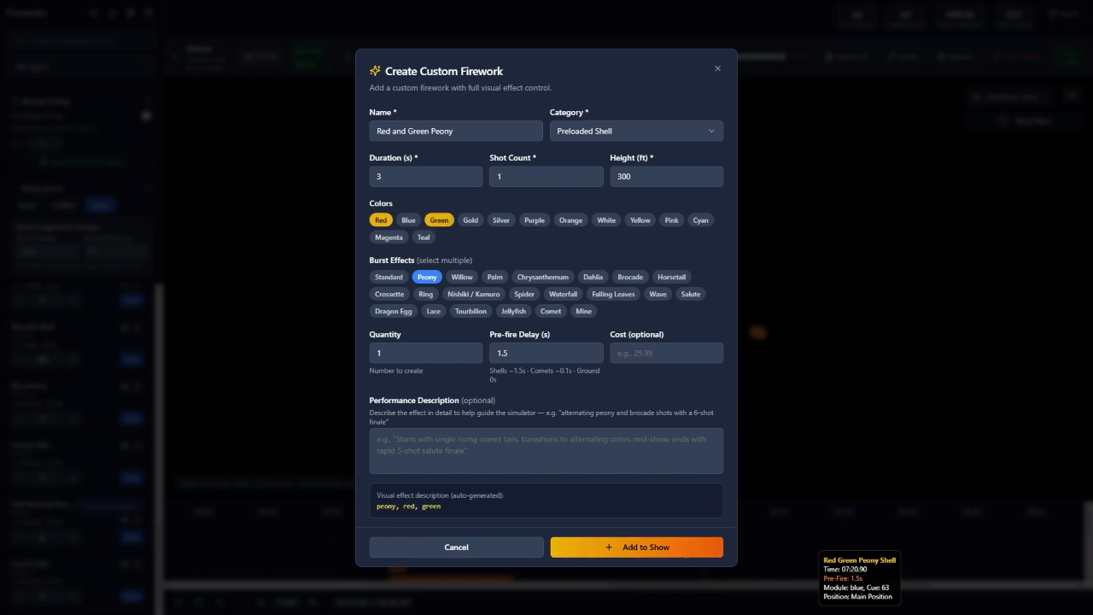
left_click(131, 596)
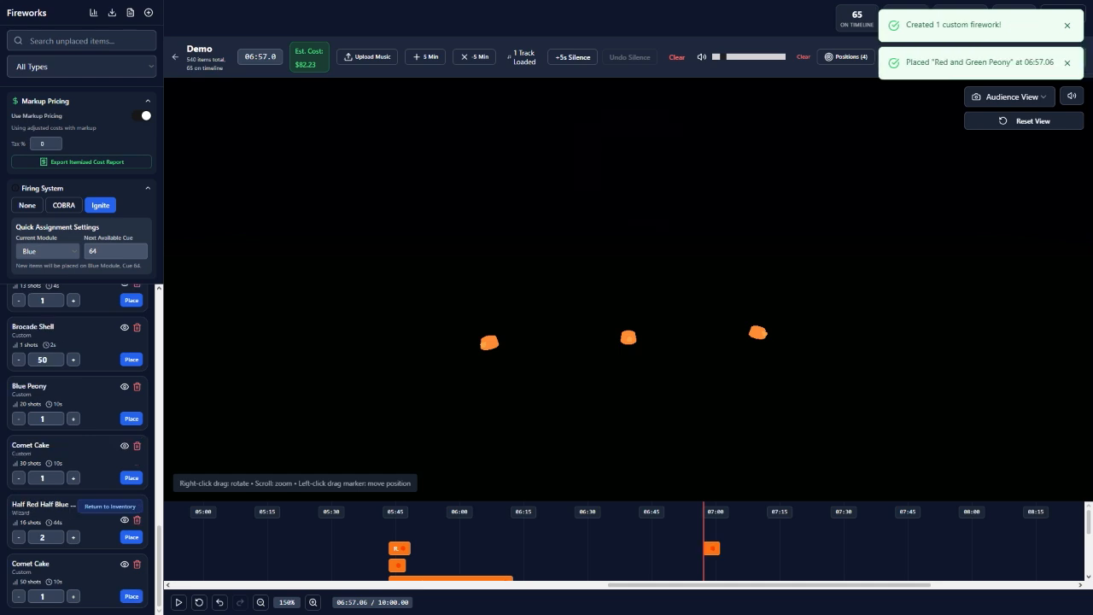
left_click(179, 602)
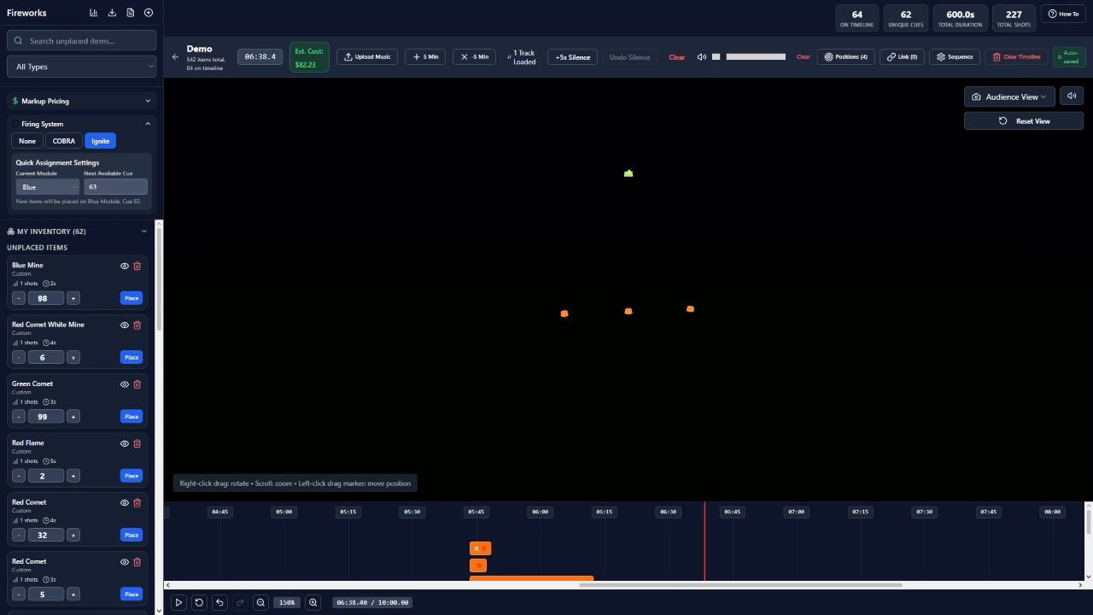
Place a Blue Mine on the timeline at 06:38.40 and play it.
left_click(131, 297)
key("space")
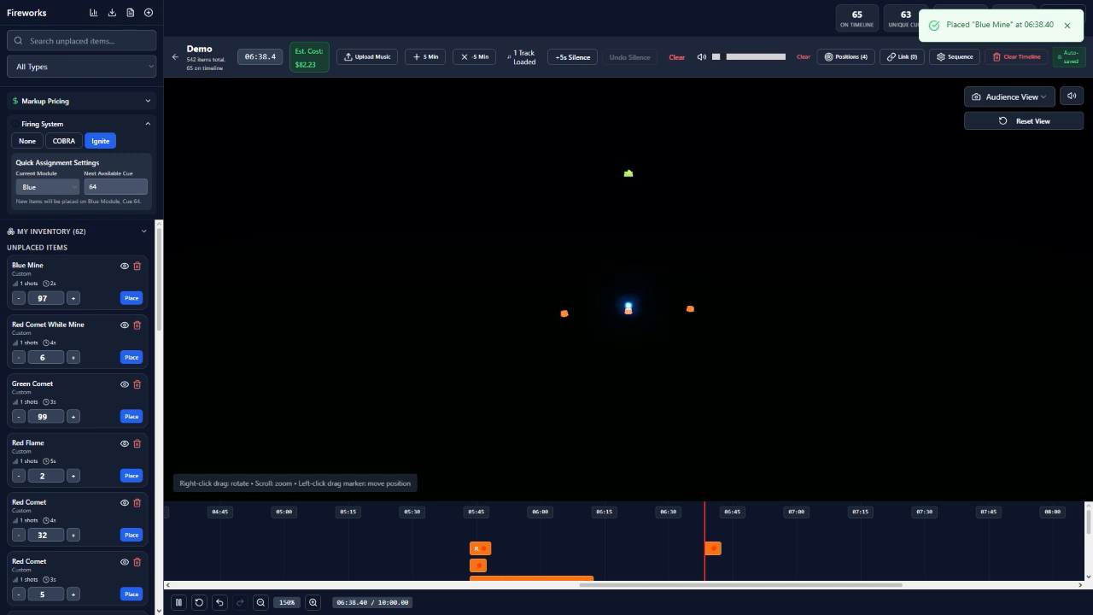
key("space")
Replay the Blue Mine from its firing time and pause at 06:38.76 to examine its burst up close.
left_click(709, 547)
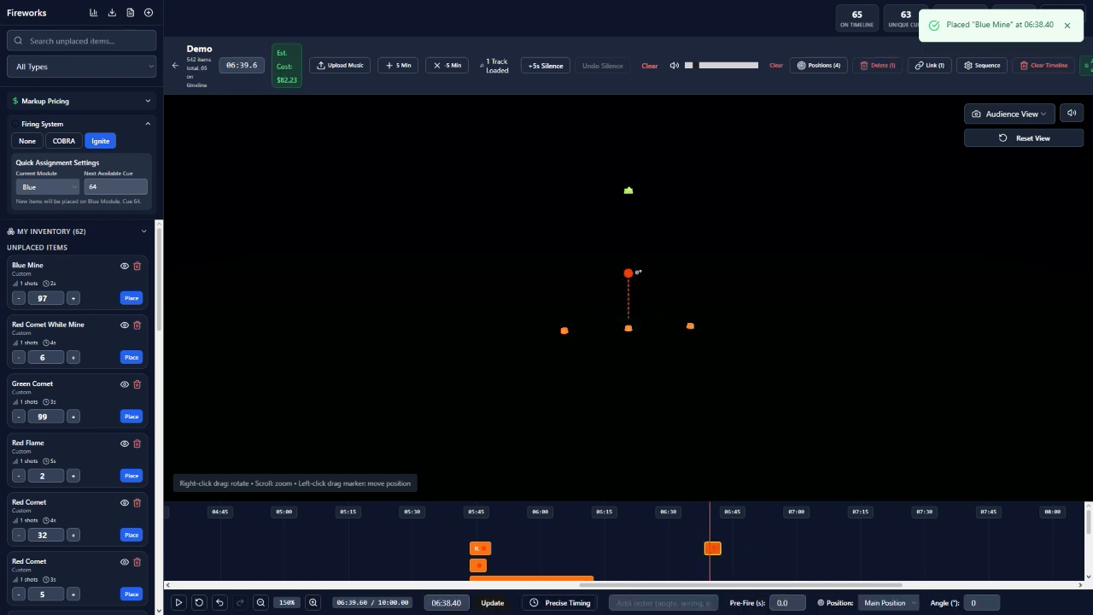
left_click(704, 533)
key("space")
key("space")
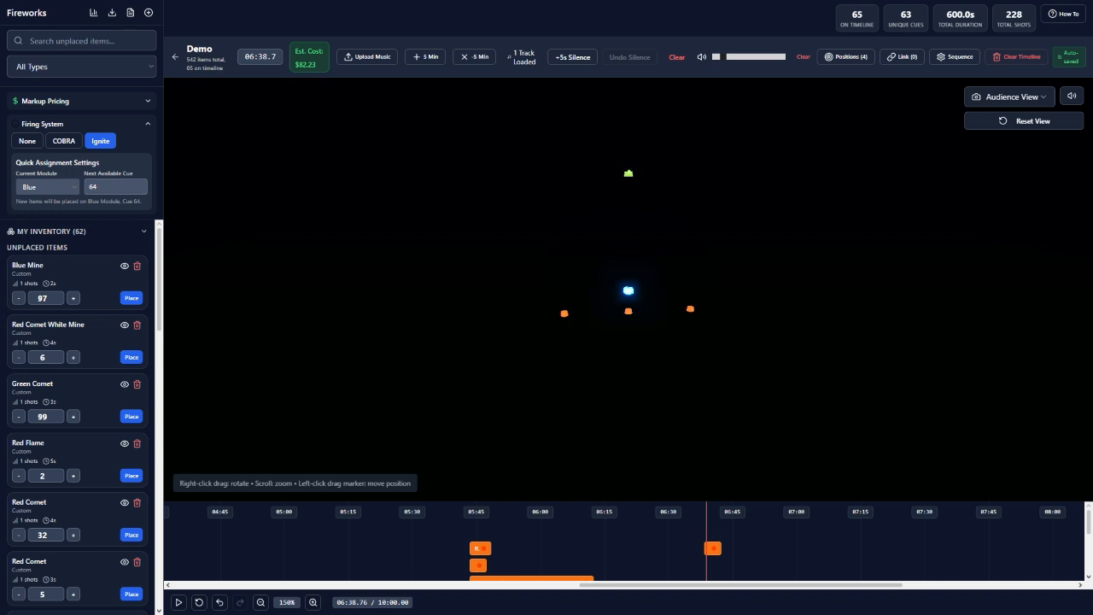
scroll(629, 290, "up", 12)
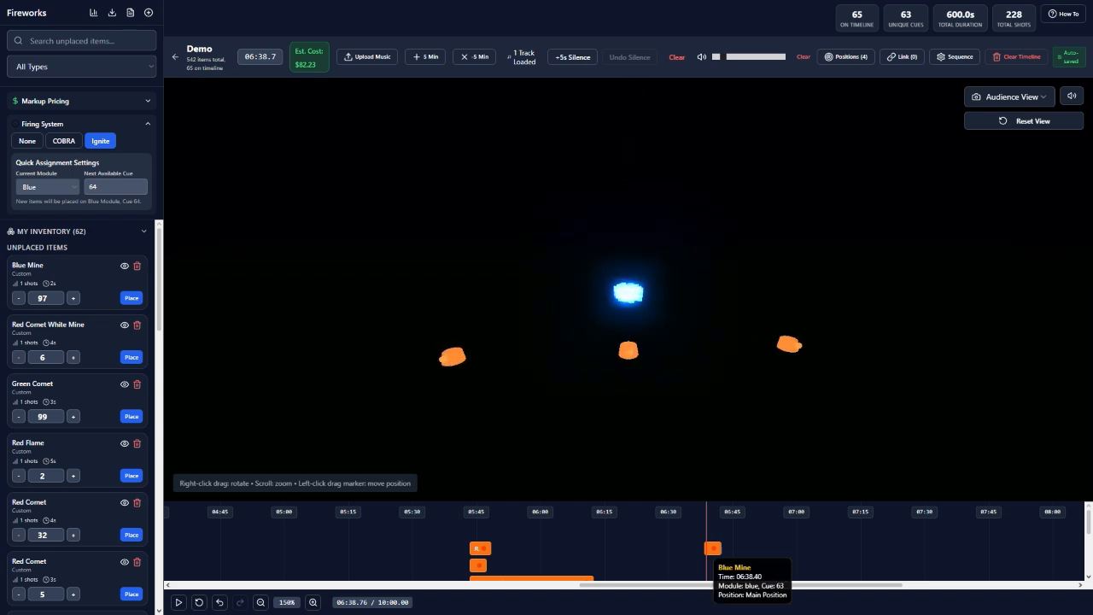
Place the 20-shot Blue Peony from the inventory on the timeline at 07:43.66 and play it.
key("space")
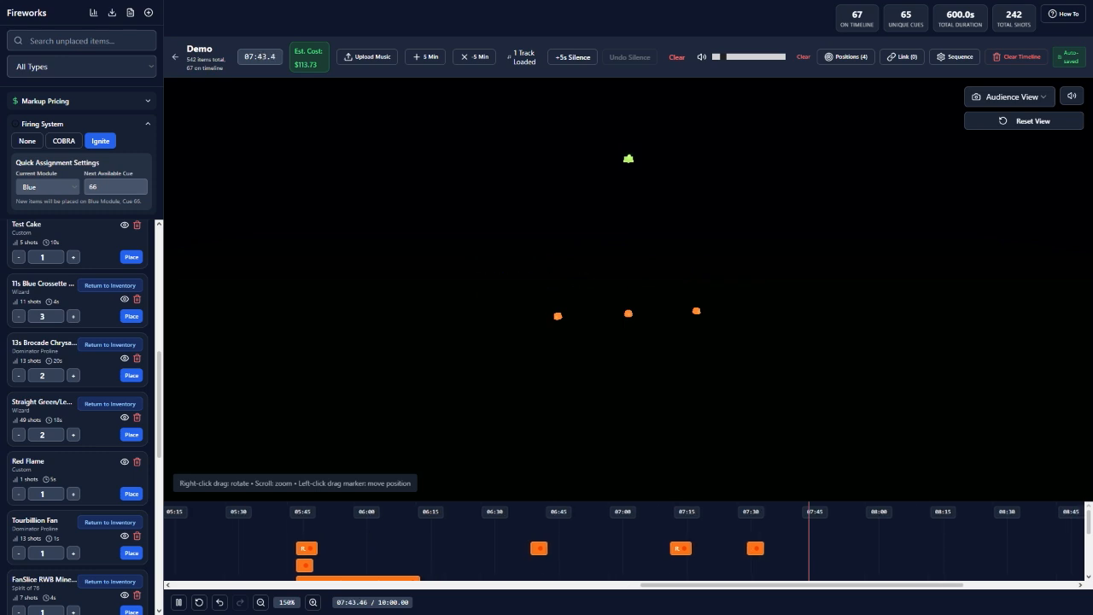
scroll(77, 409, "down", 6)
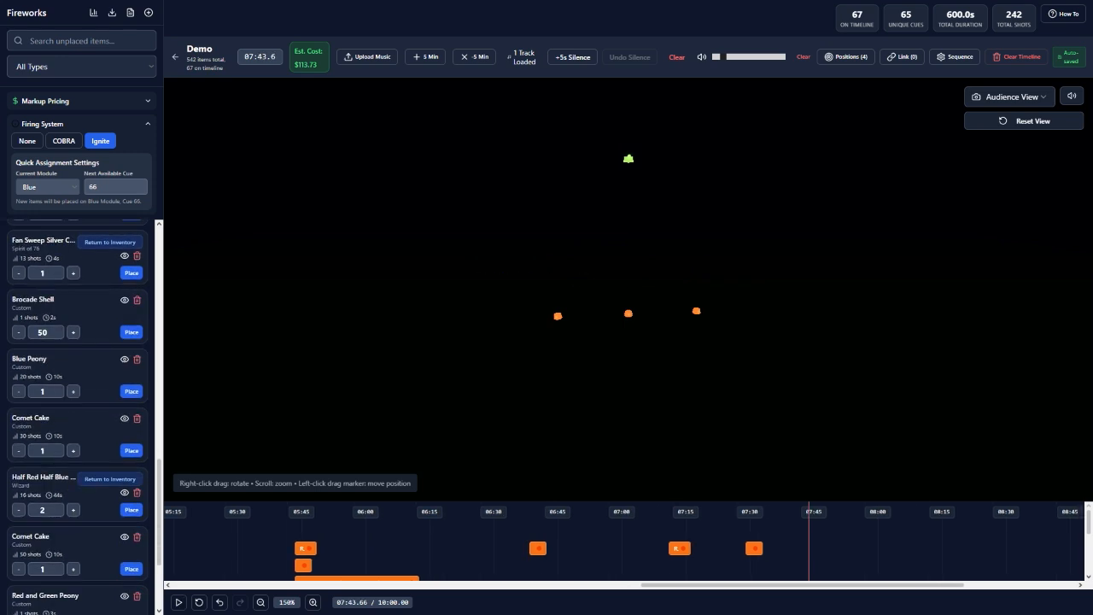
left_click(131, 391)
key("space")
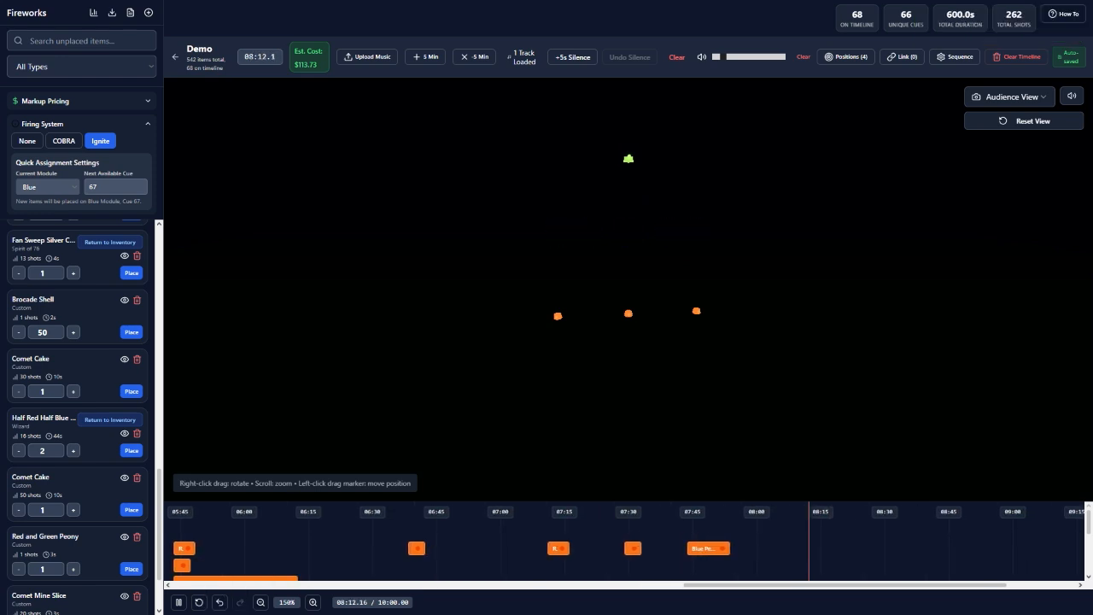
Find Blue Falling Leaves with the inventory search "fall", place it on the timeline at 08:13.66 and play from 08:09.60.
scroll(77, 410, "down", 1)
key("space")
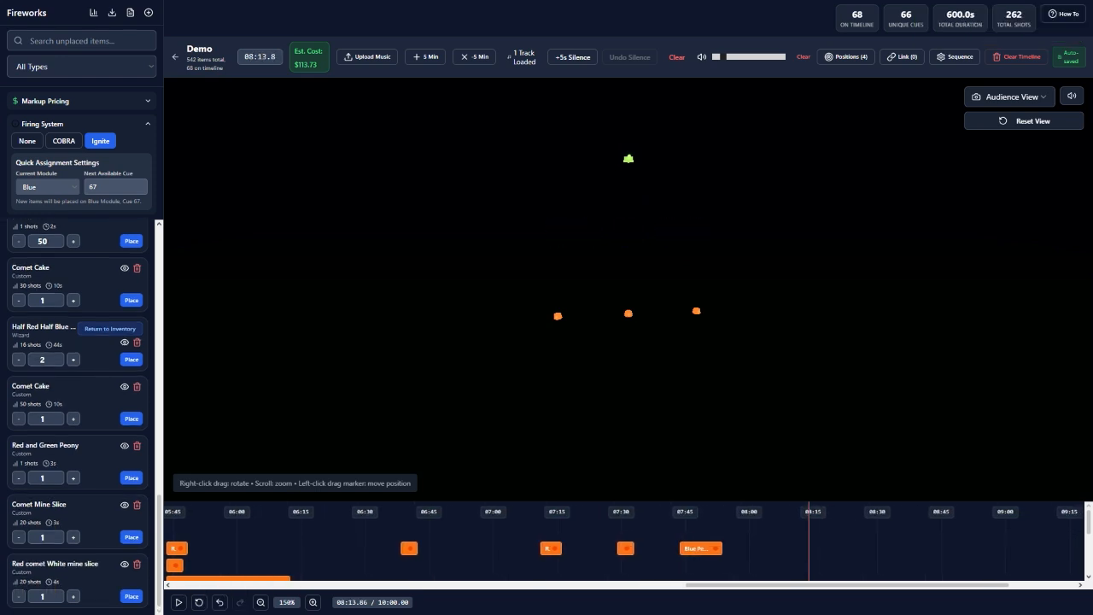
scroll(77, 410, "up", 20)
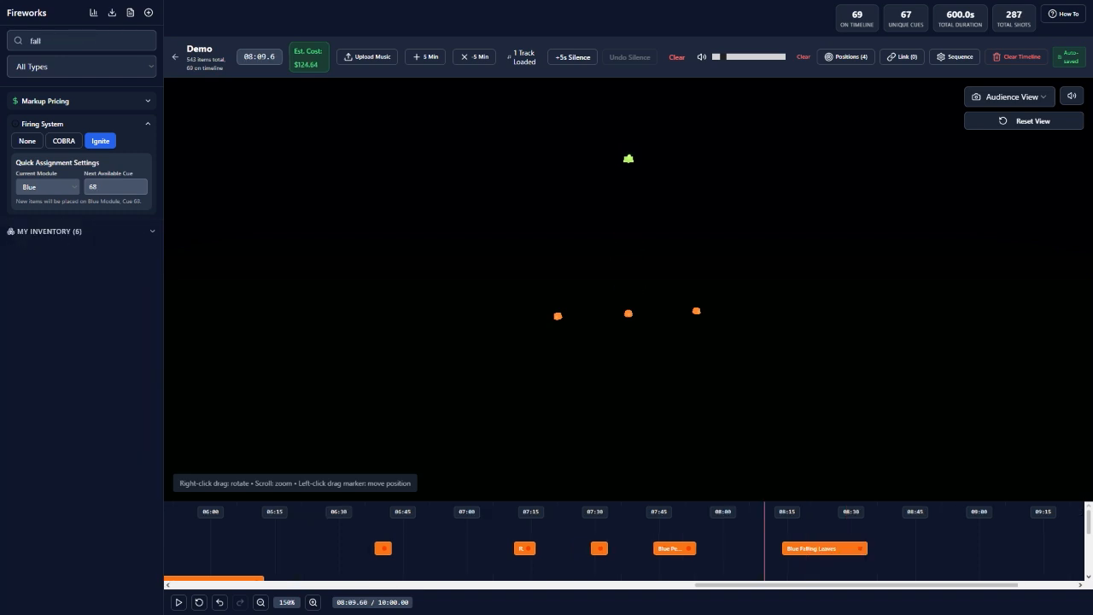
key("space")
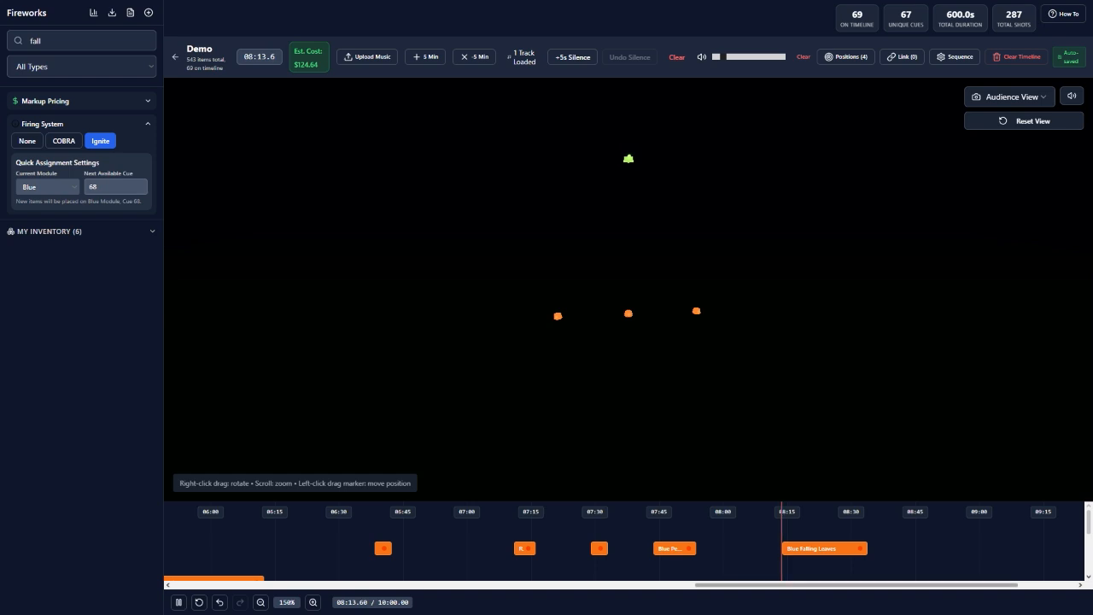